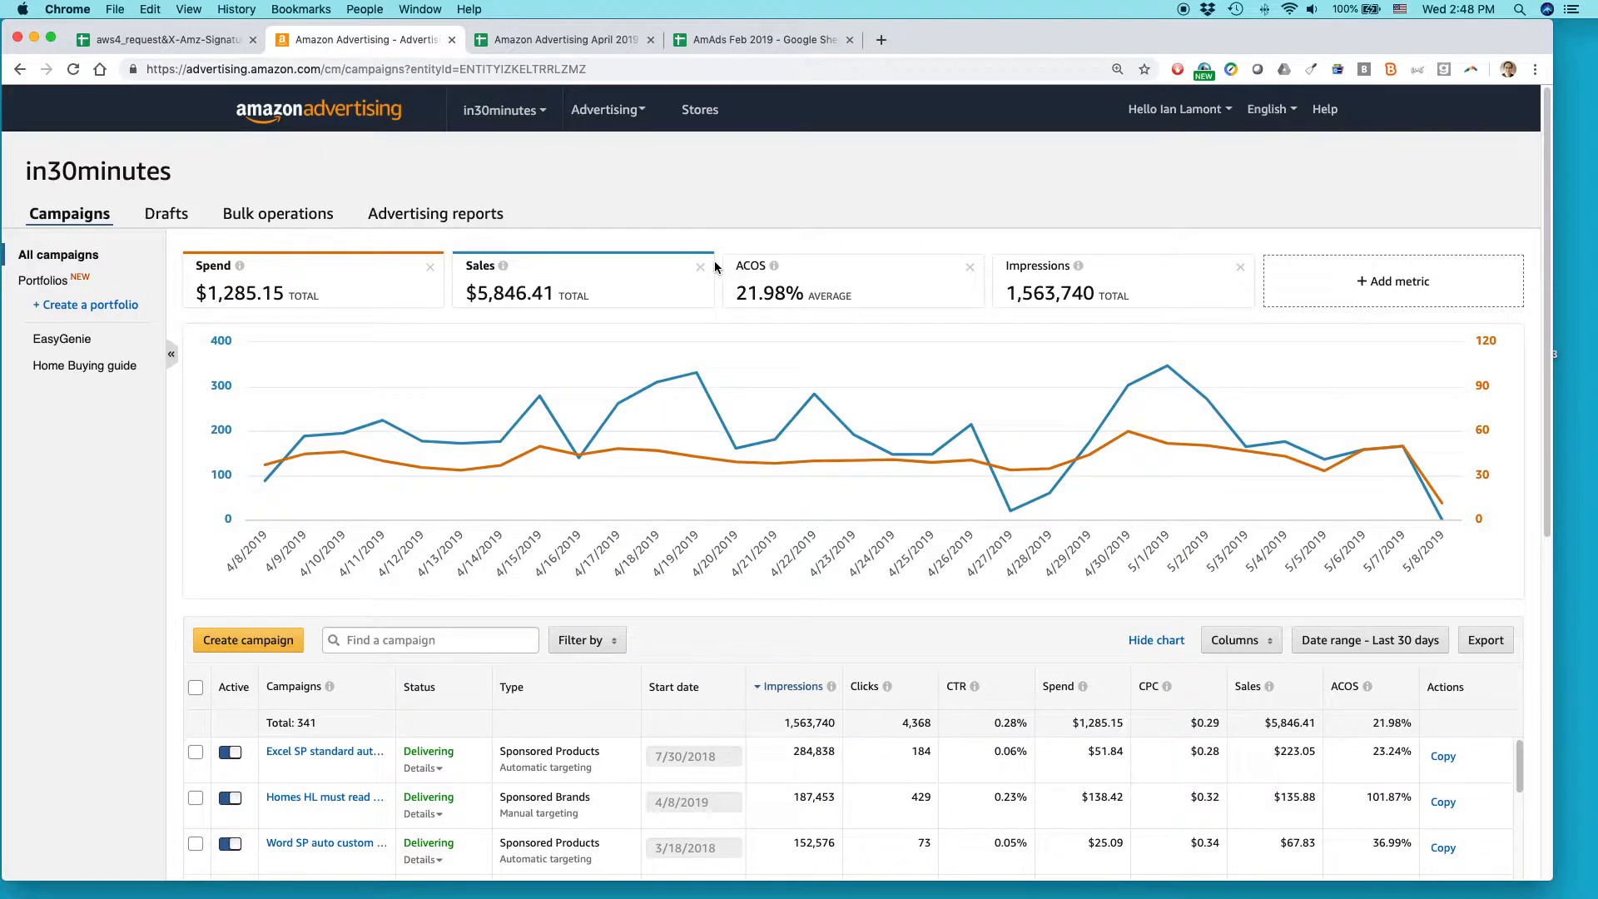
# - Customize the campaign table's columns by adding Orders and removing Advertising cost of sales (ACOS), and apply the selection
pyautogui.scroll(-10, 508, 794)
pyautogui.scroll(10, 508, 794)
pyautogui.click(1270, 649)
pyautogui.click(1249, 666)
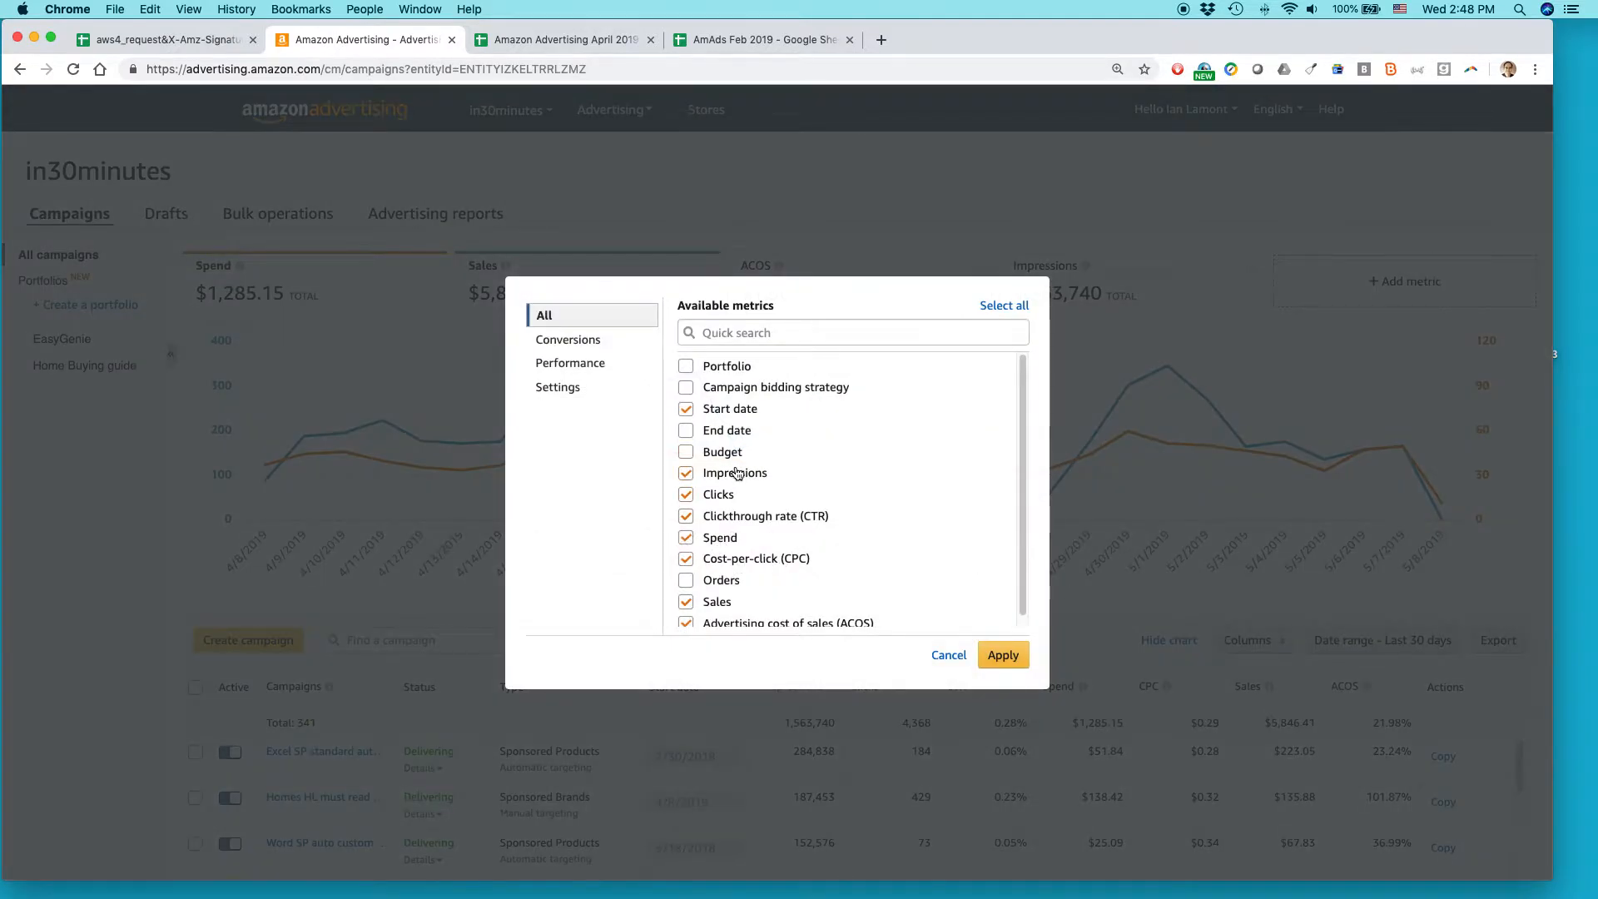
pyautogui.click(686, 581)
pyautogui.scroll(-1, 686, 583)
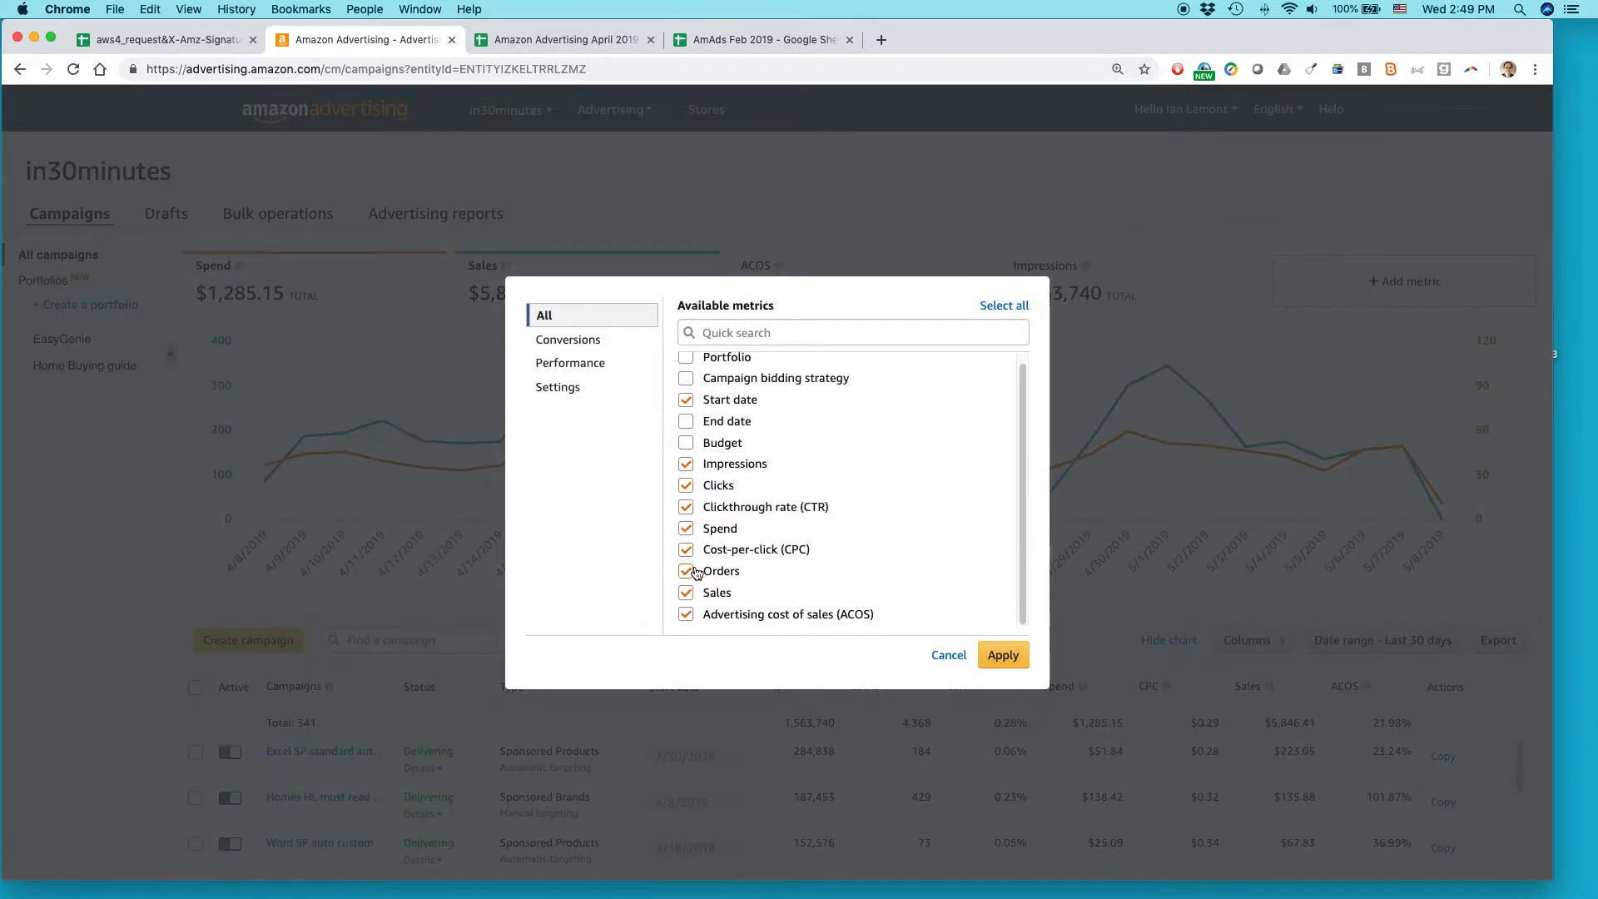
pyautogui.click(687, 615)
pyautogui.click(1003, 655)
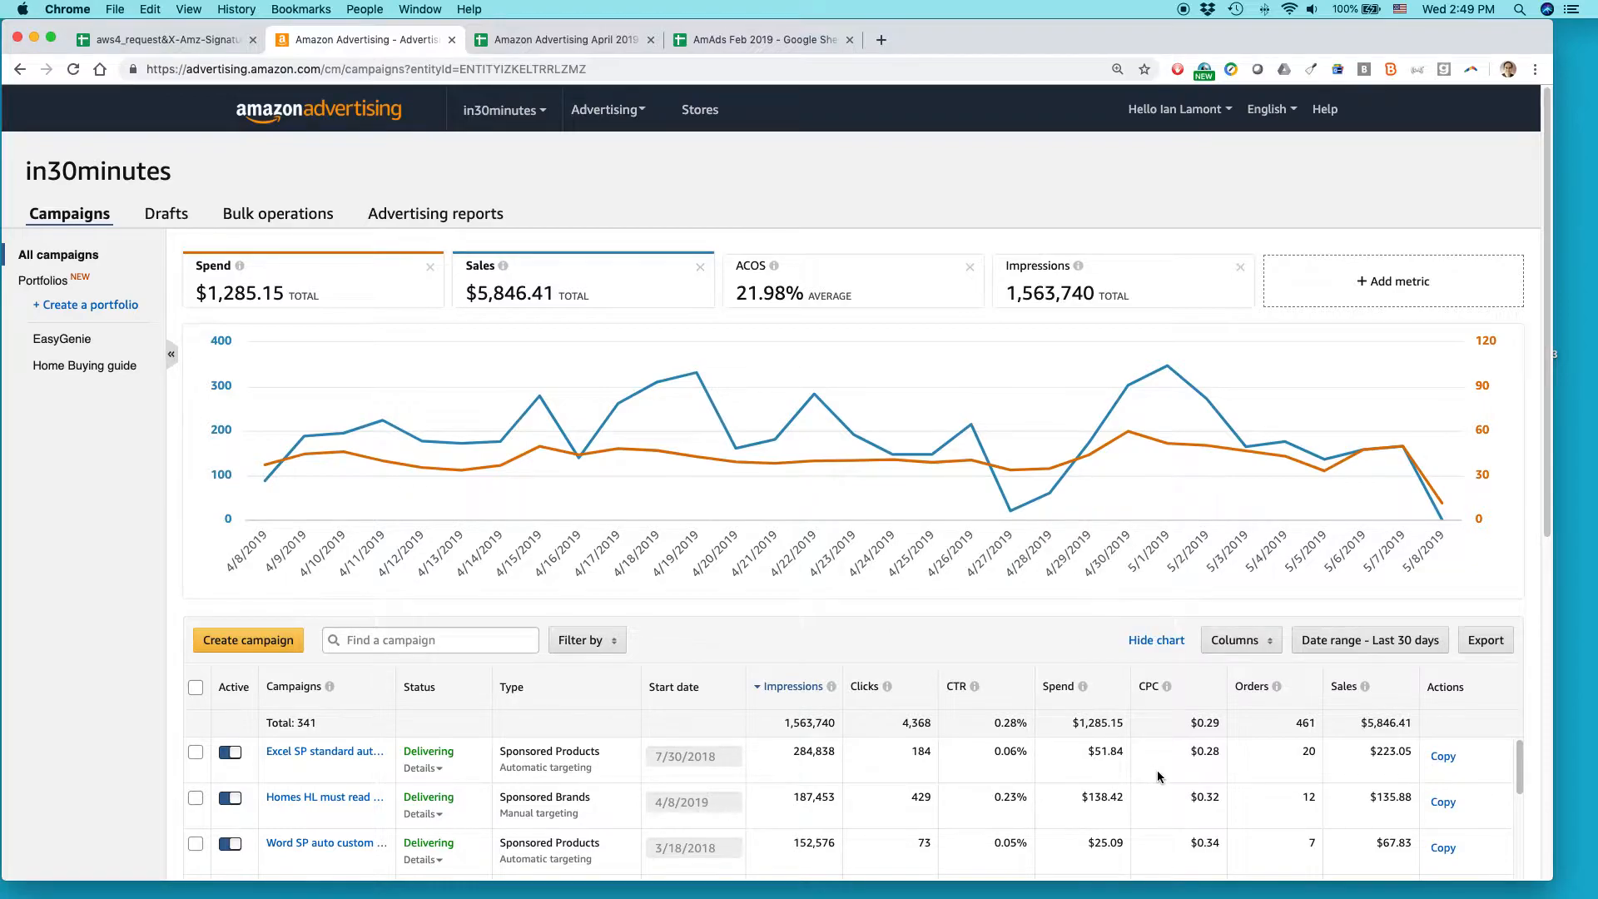
# - Set the campaign table's date range to This month and export the data
pyautogui.scroll(-2, 1157, 777)
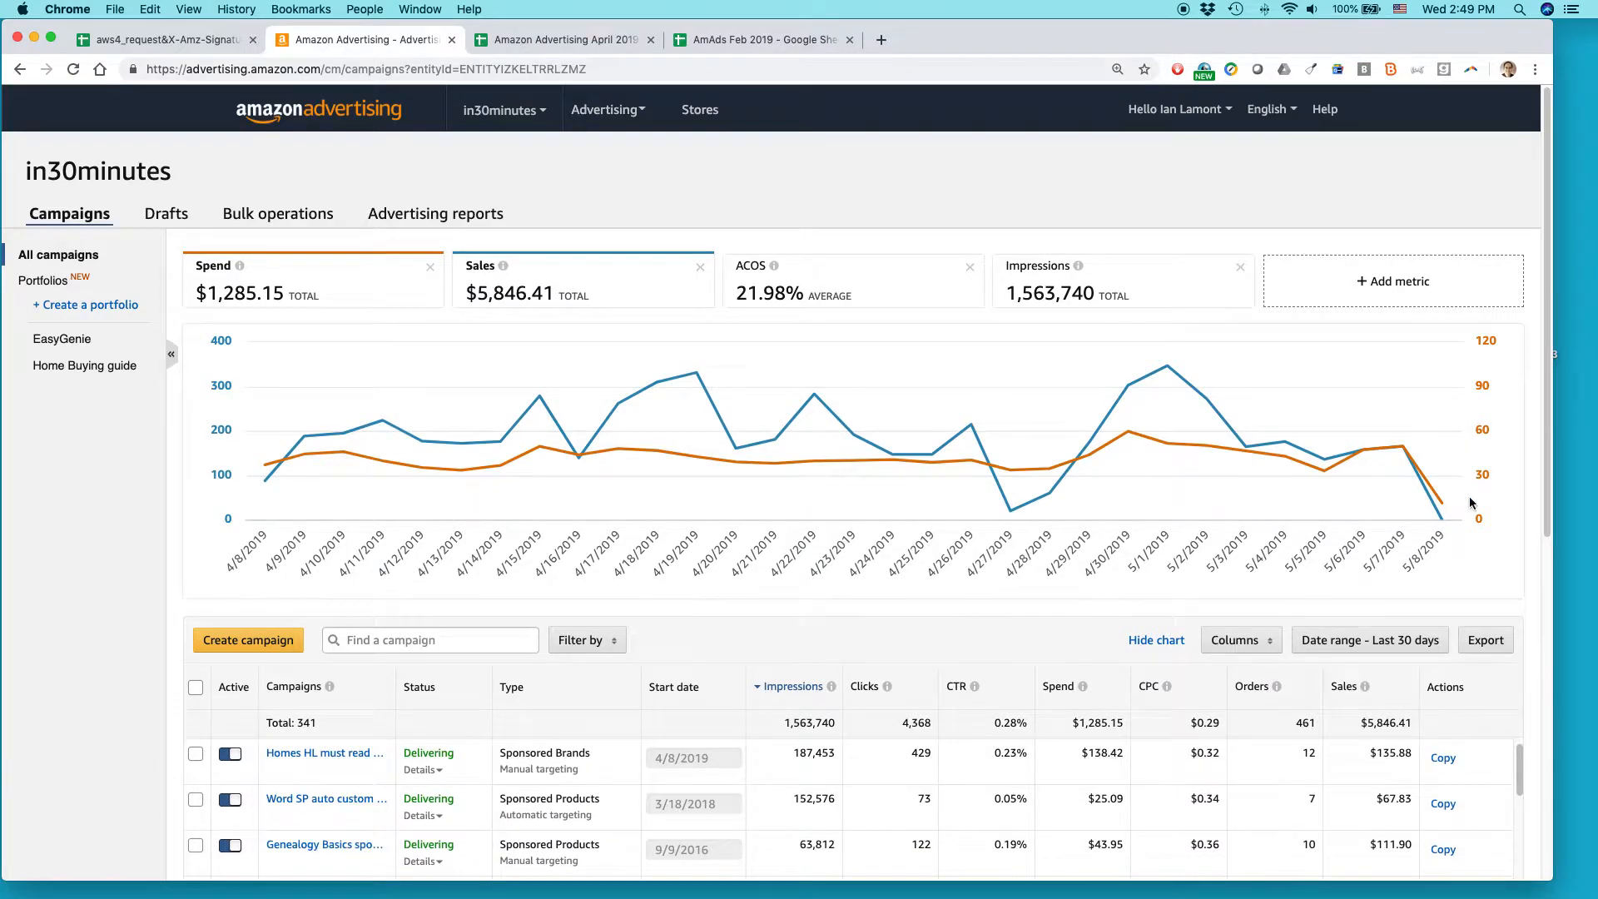
pyautogui.moveTo(1545, 472); pyautogui.dragTo(1538, 560)
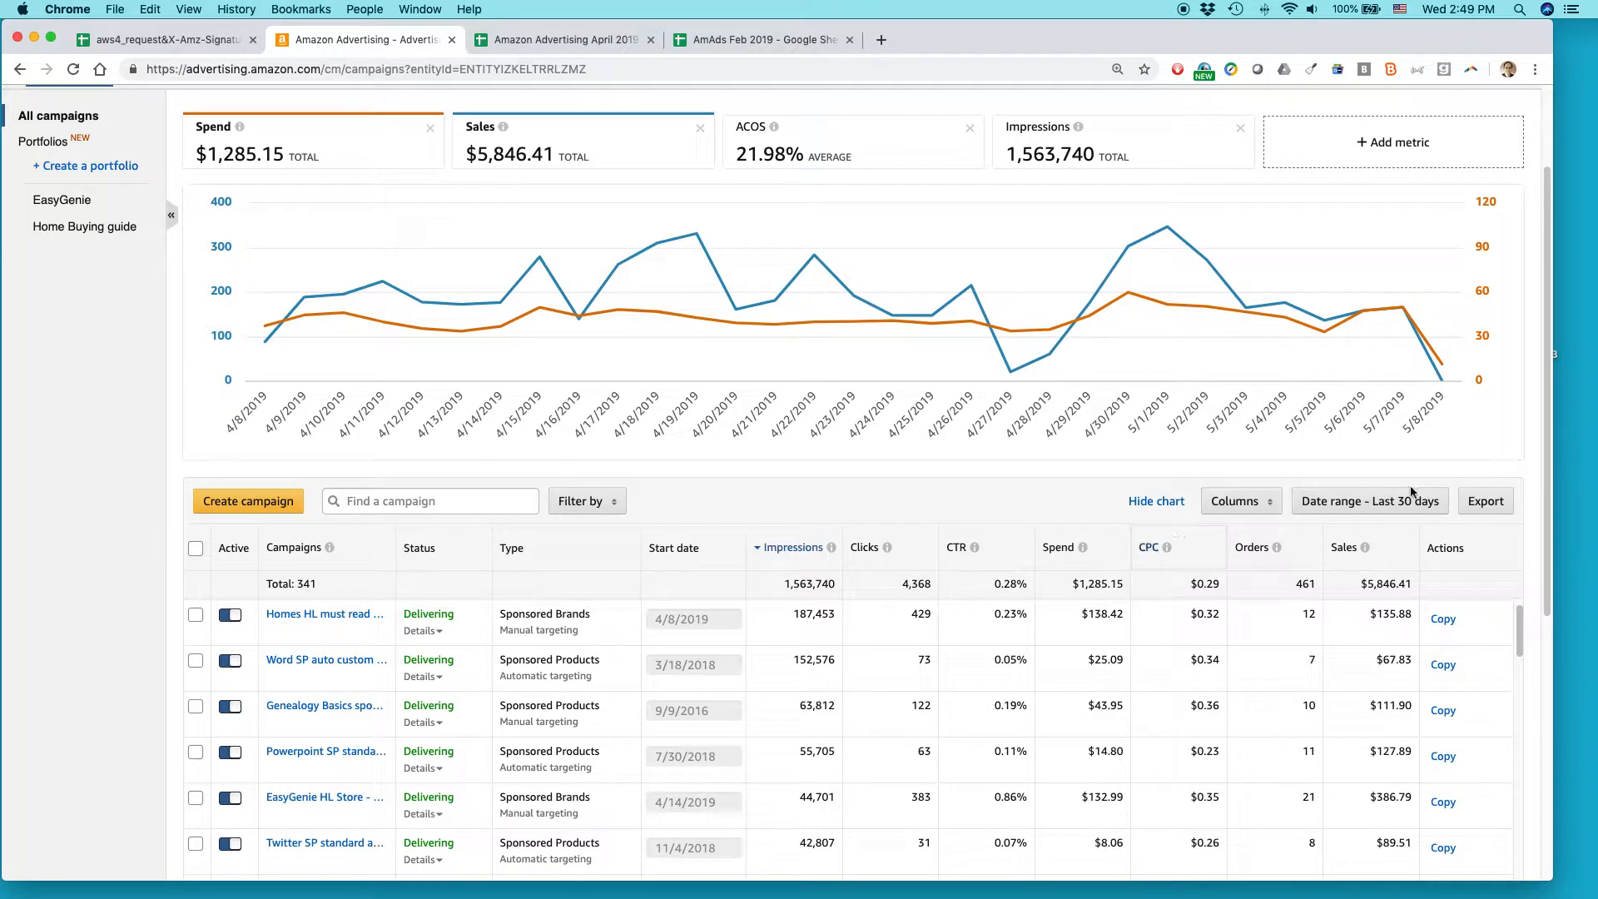
pyautogui.click(1433, 509)
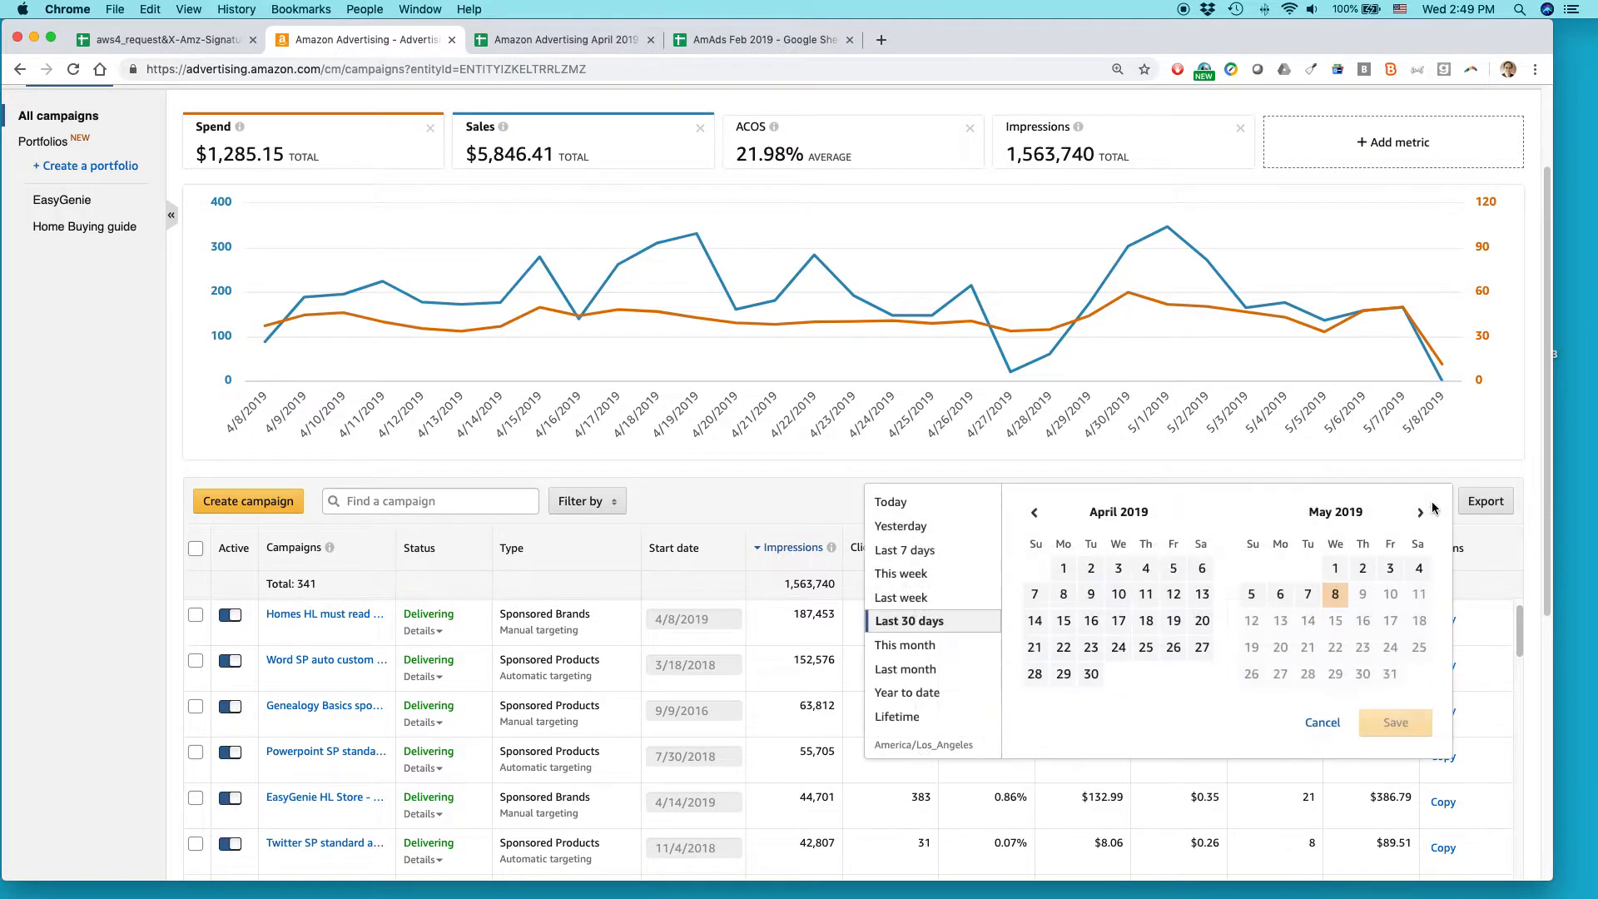
pyautogui.click(919, 644)
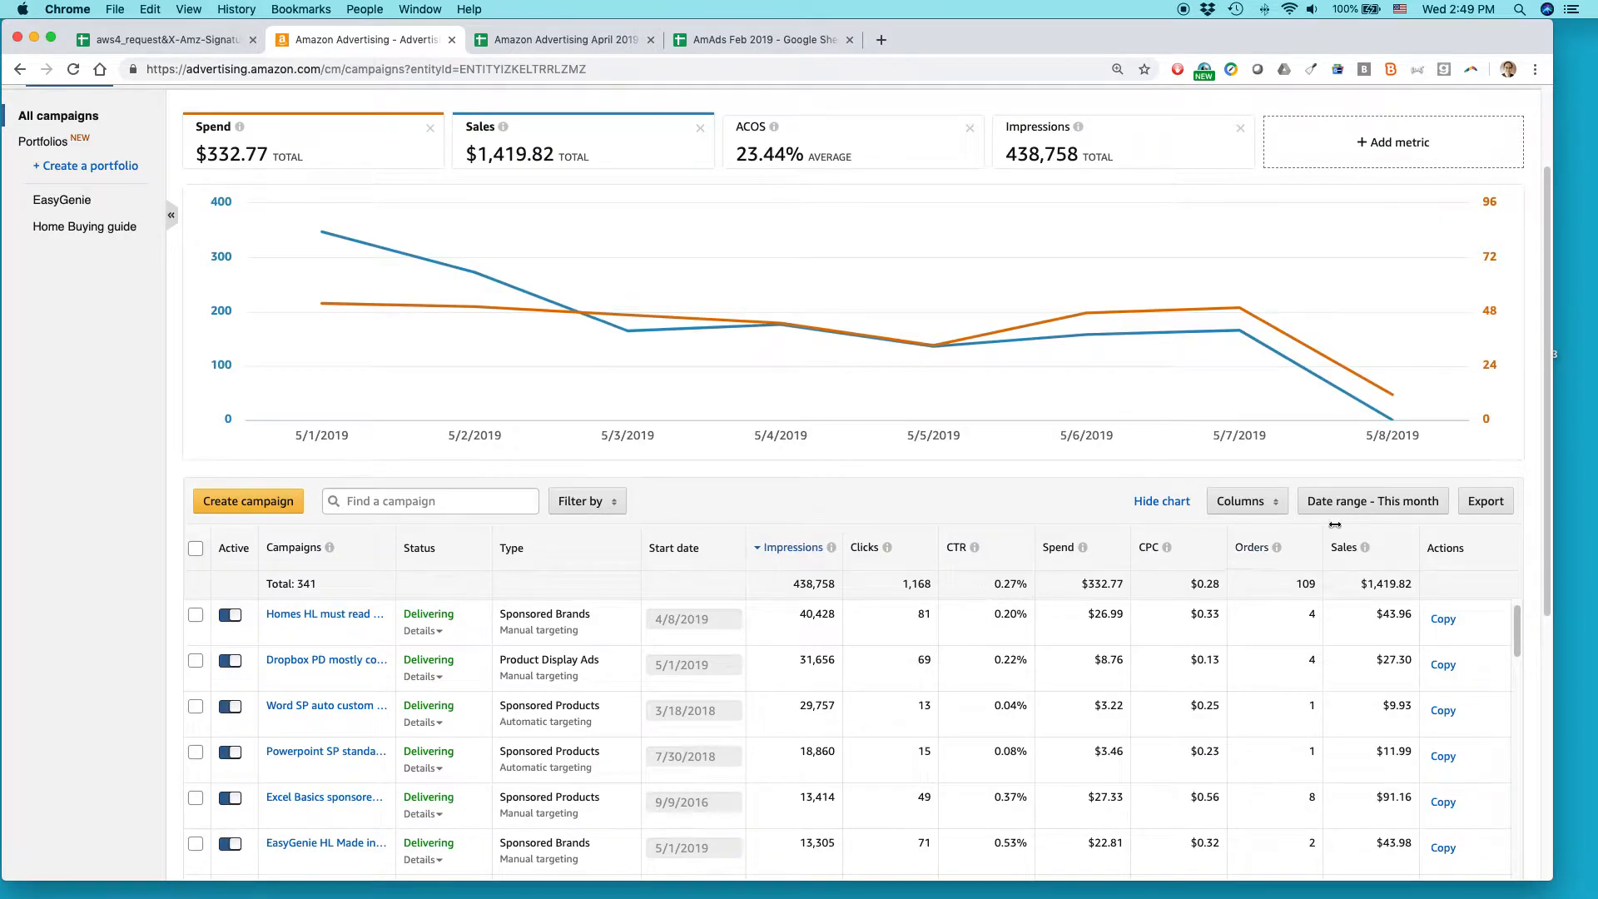
pyautogui.click(1495, 503)
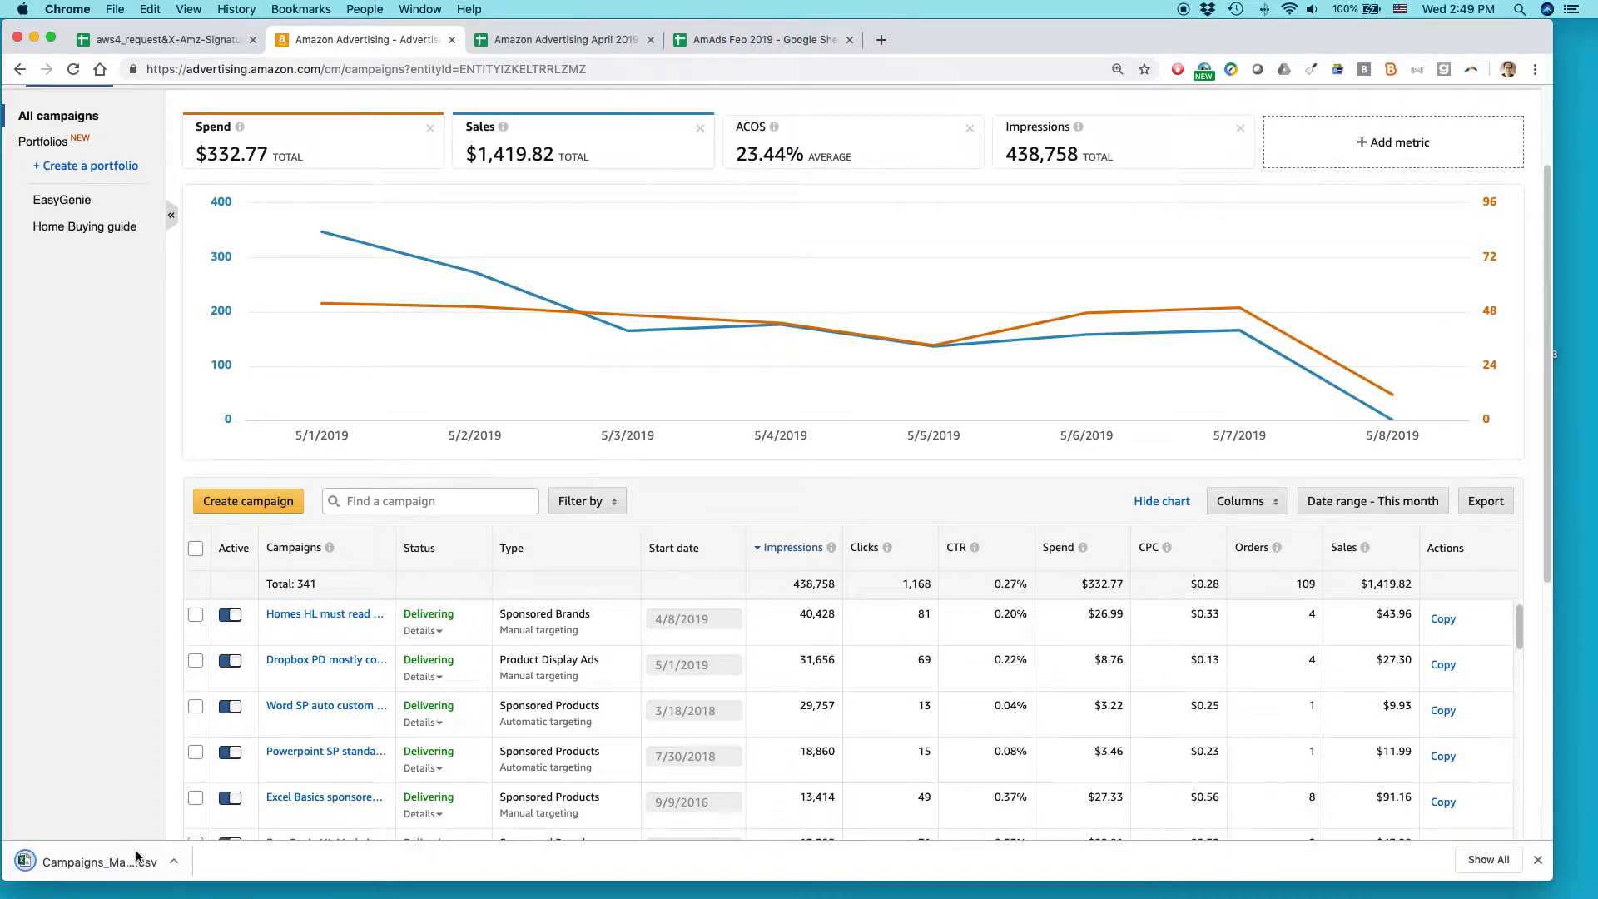
# - Show the exported Campaigns_May_8_2019.csv in Finder, and open it in TextEdit in an enlarged window
pyautogui.click(174, 861)
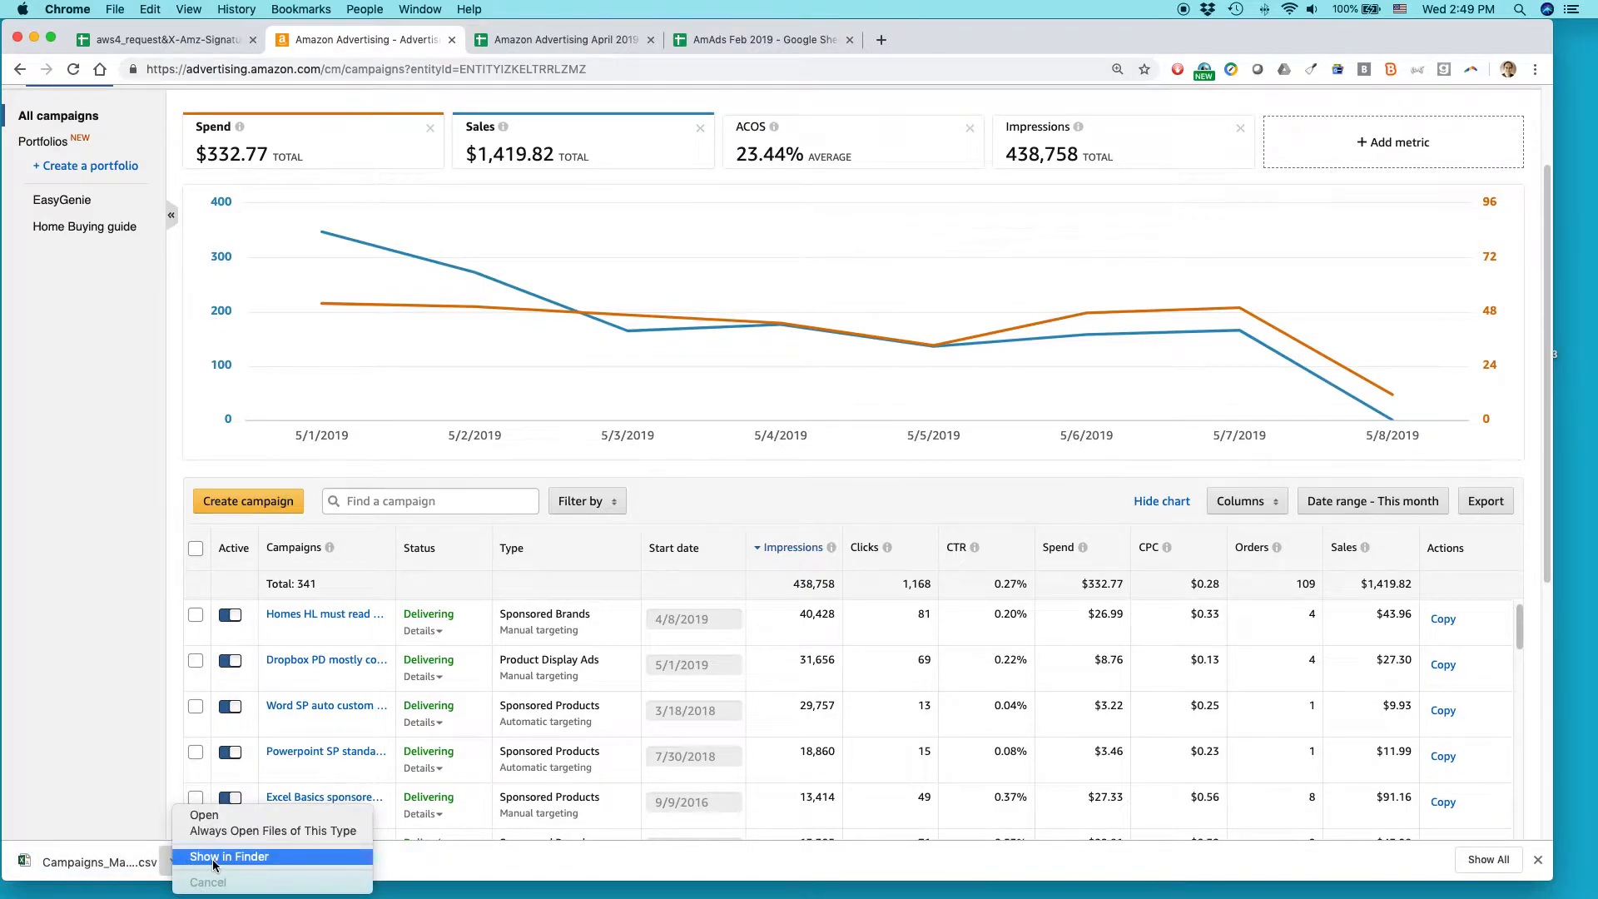
pyautogui.click(213, 858)
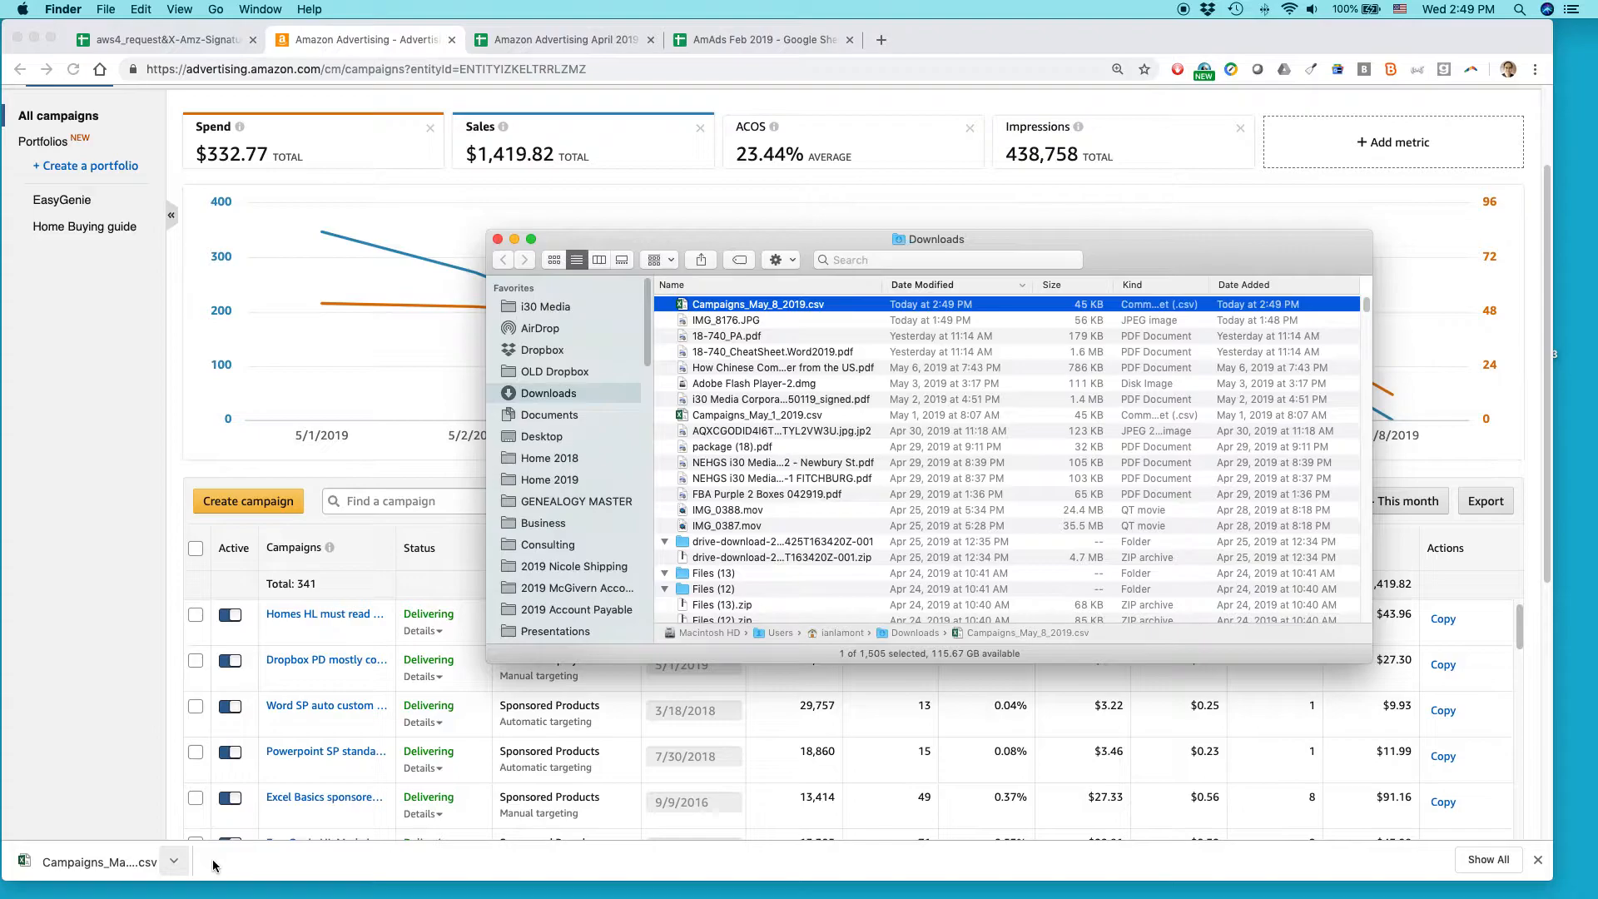
pyautogui.rightClick(813, 308)
pyautogui.moveTo(827, 330)
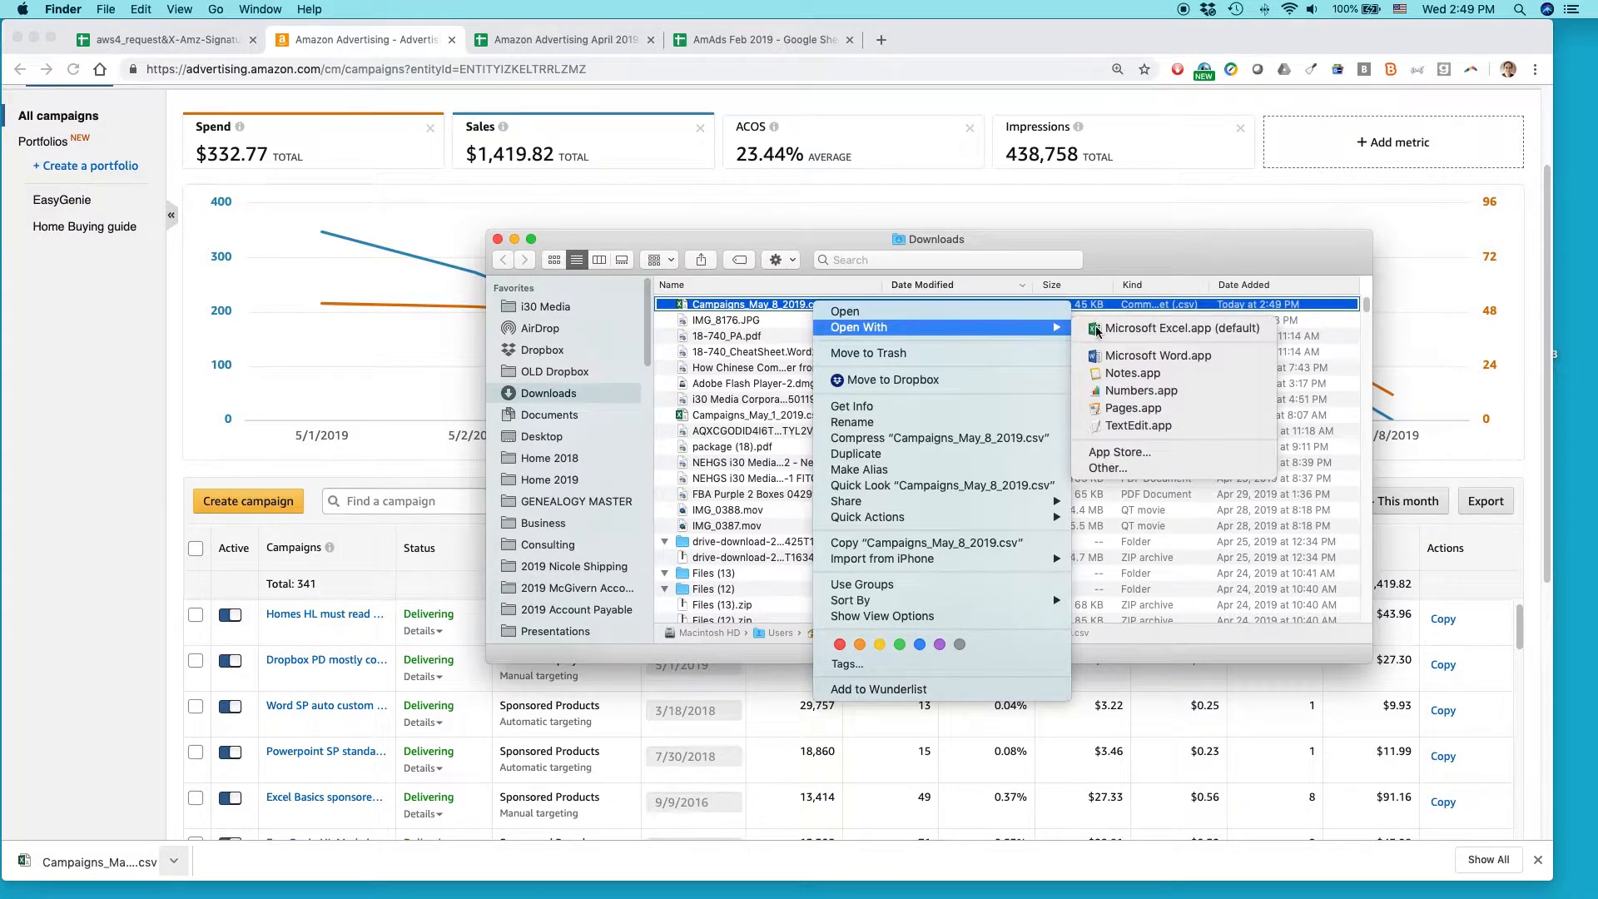
pyautogui.click(1151, 426)
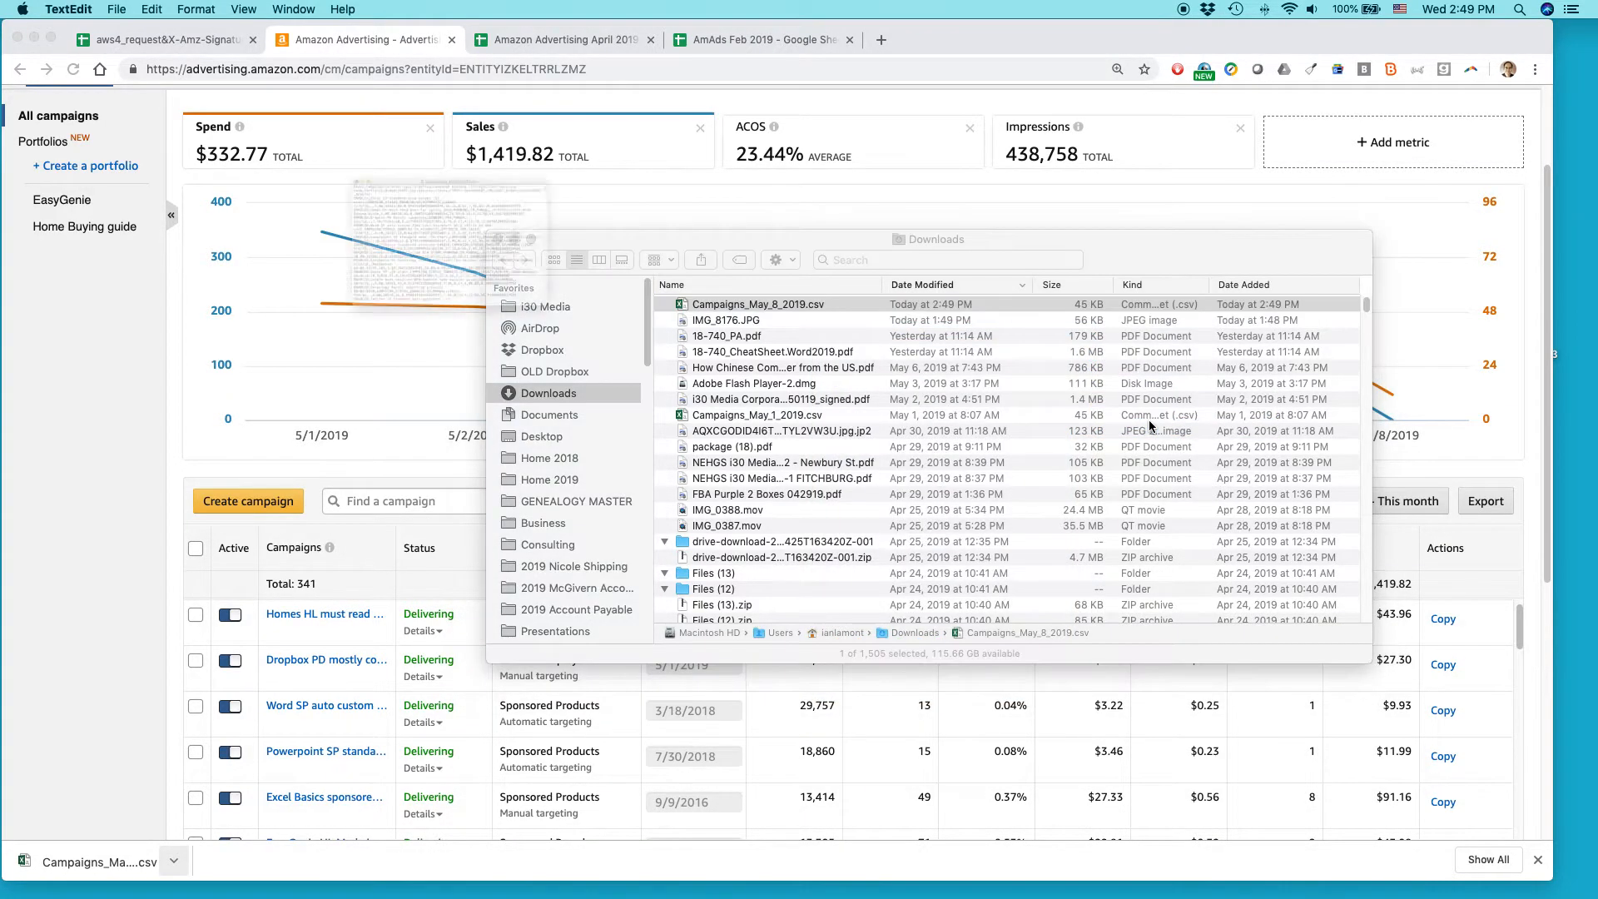
pyautogui.moveTo(714, 413); pyautogui.dragTo(1181, 762)
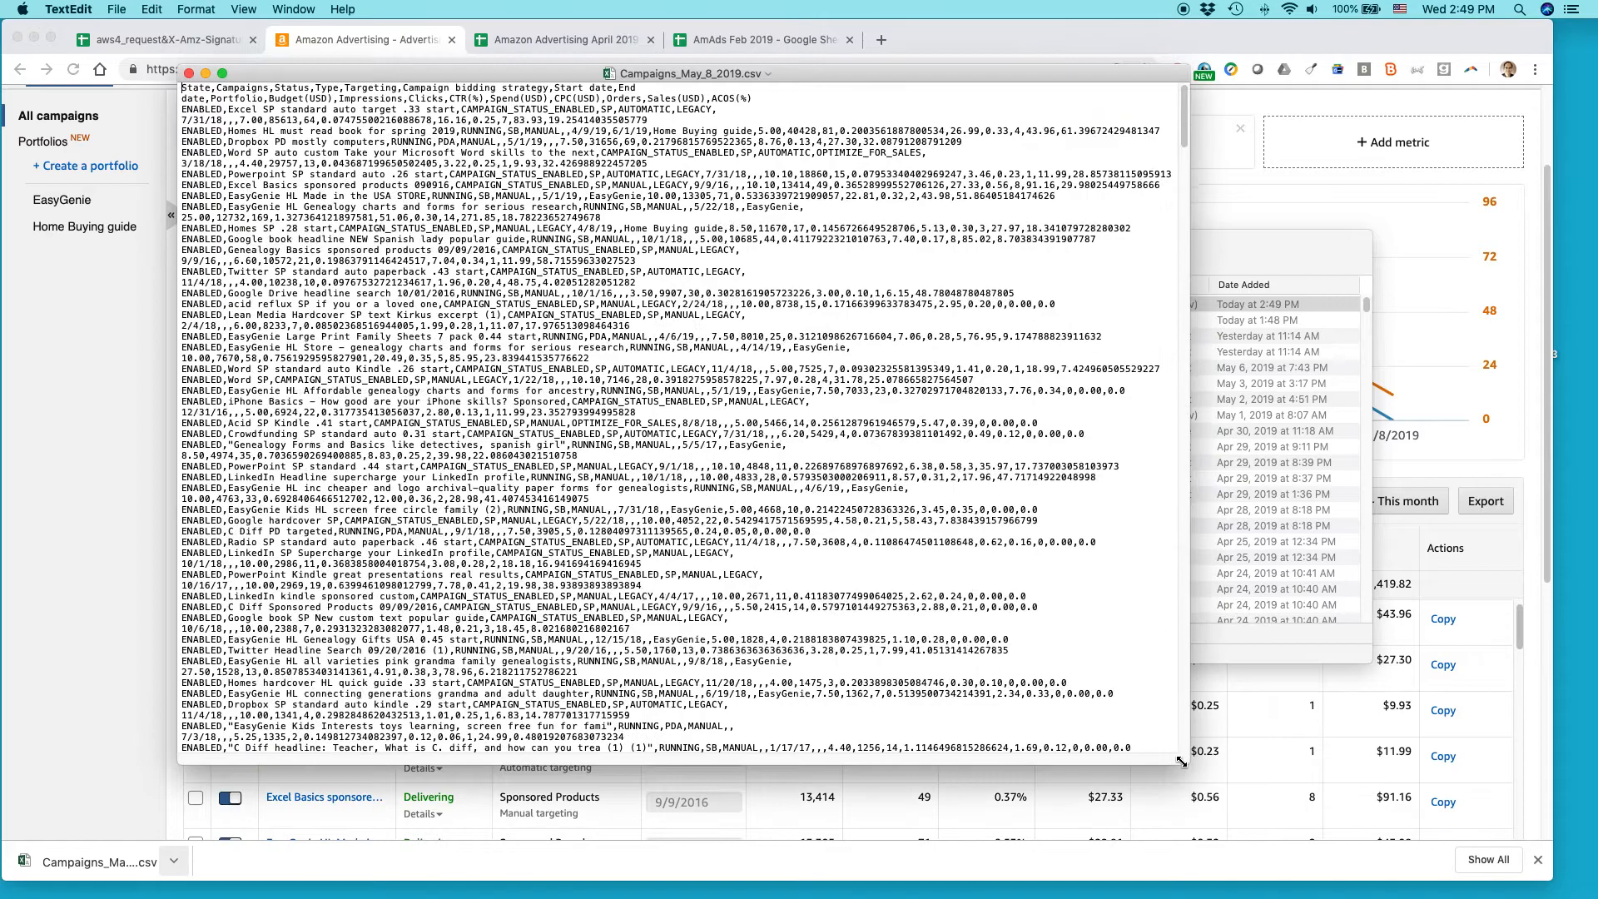
# - Enlarge the CSV text, look through the raw comma-separated campaign records, and close the file
pyautogui.press('super+plus')
pyautogui.press('super+plus')
pyautogui.press('super+plus')
pyautogui.press('super+plus')
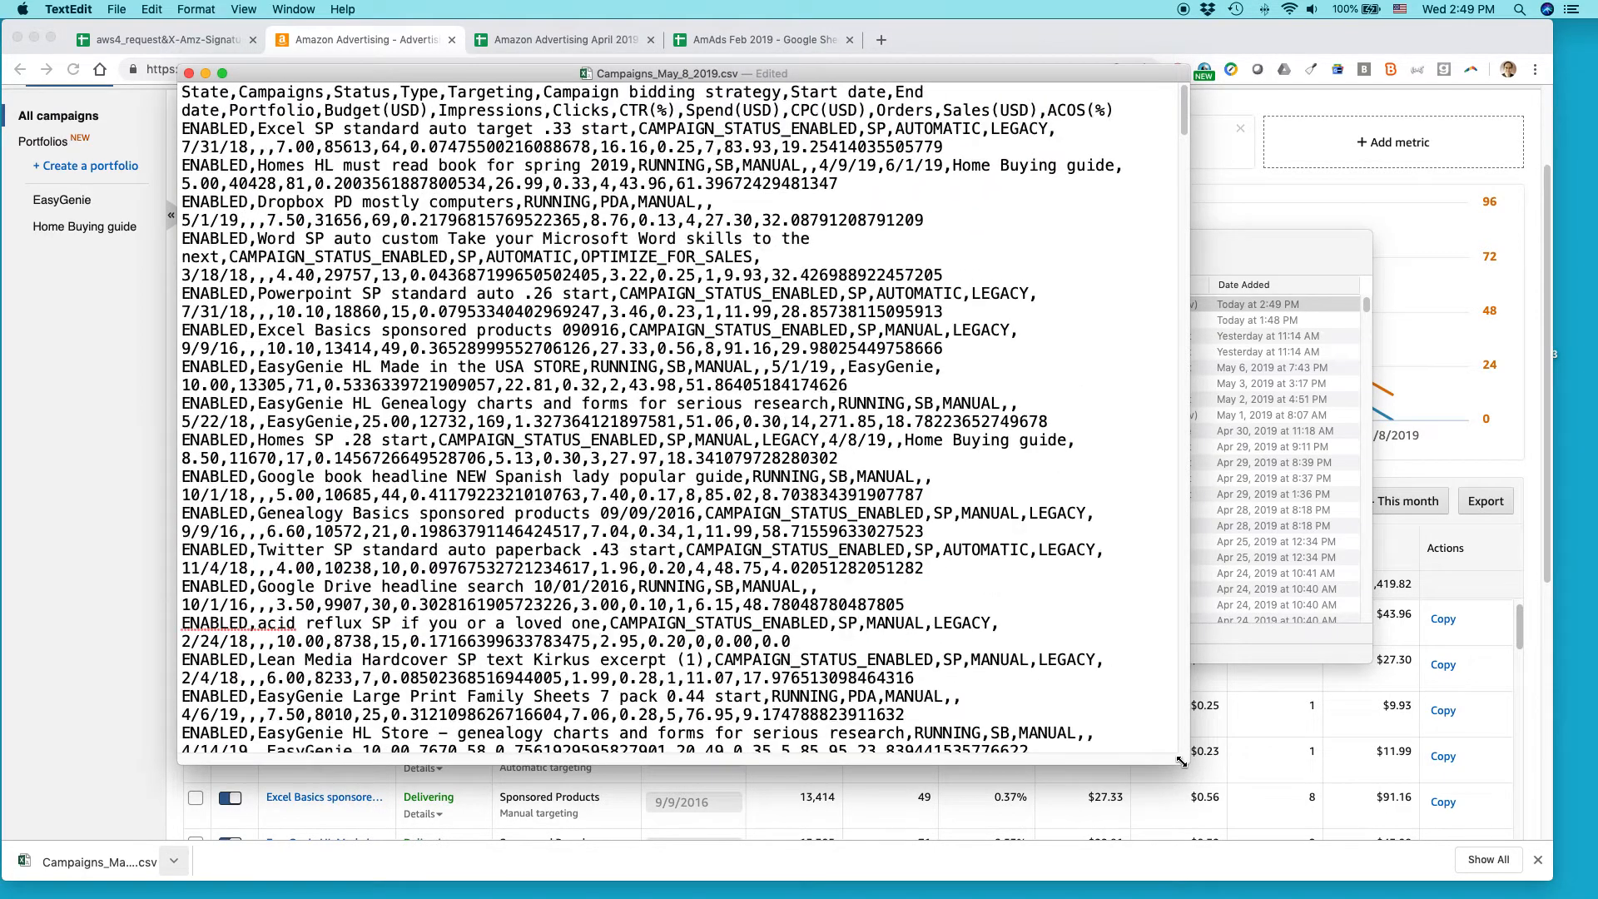
pyautogui.scroll(-10, 937, 569)
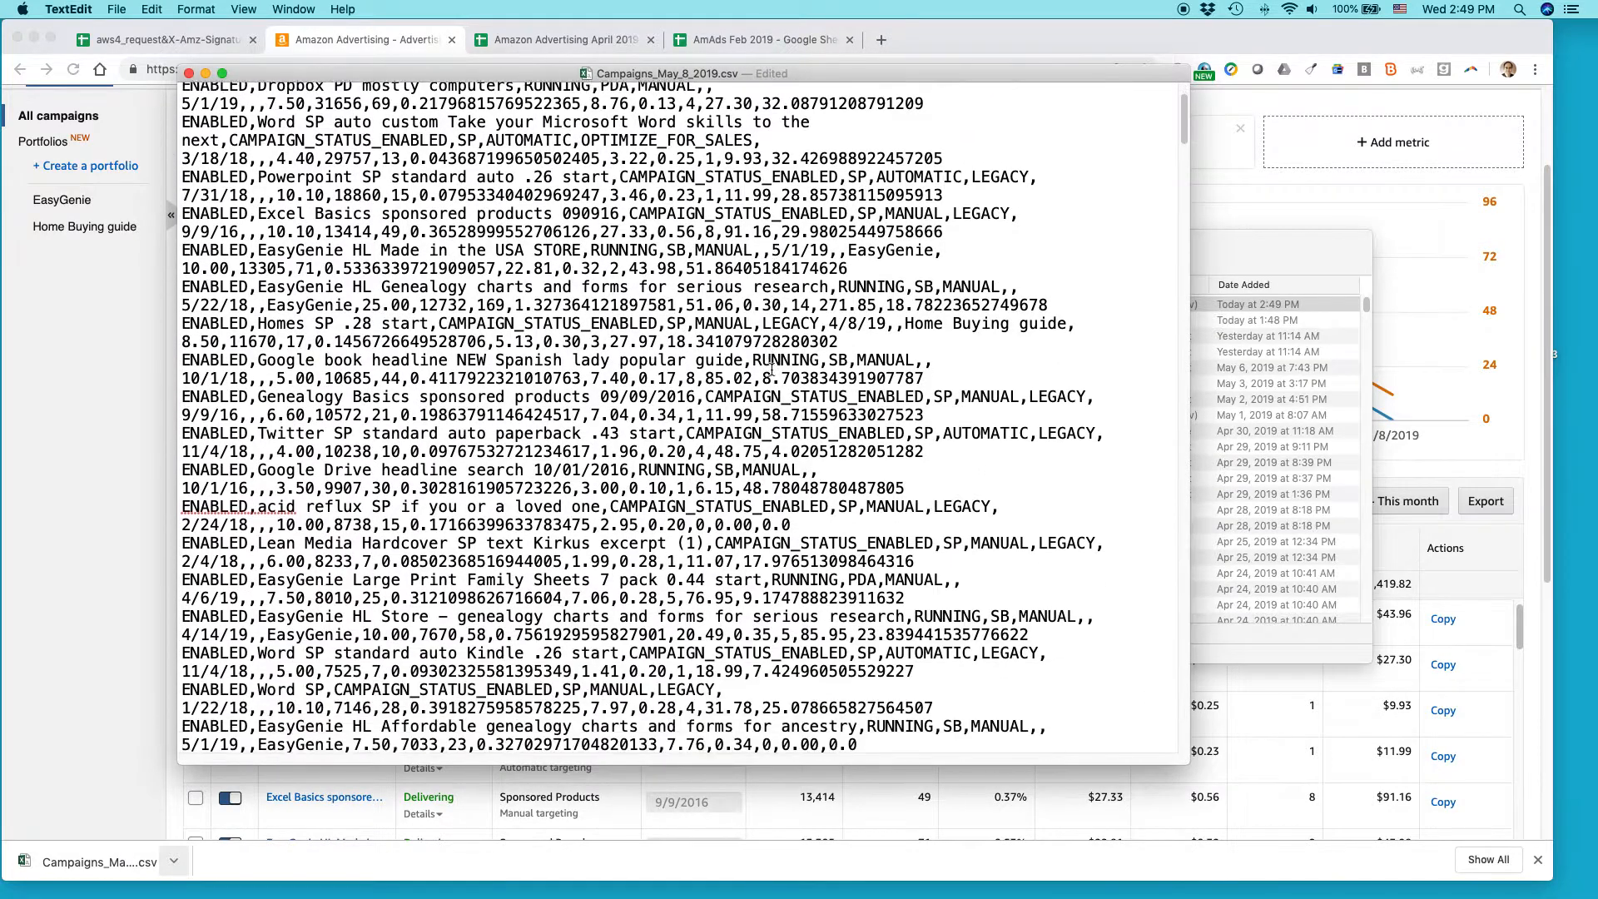
pyautogui.scroll(10, 772, 369)
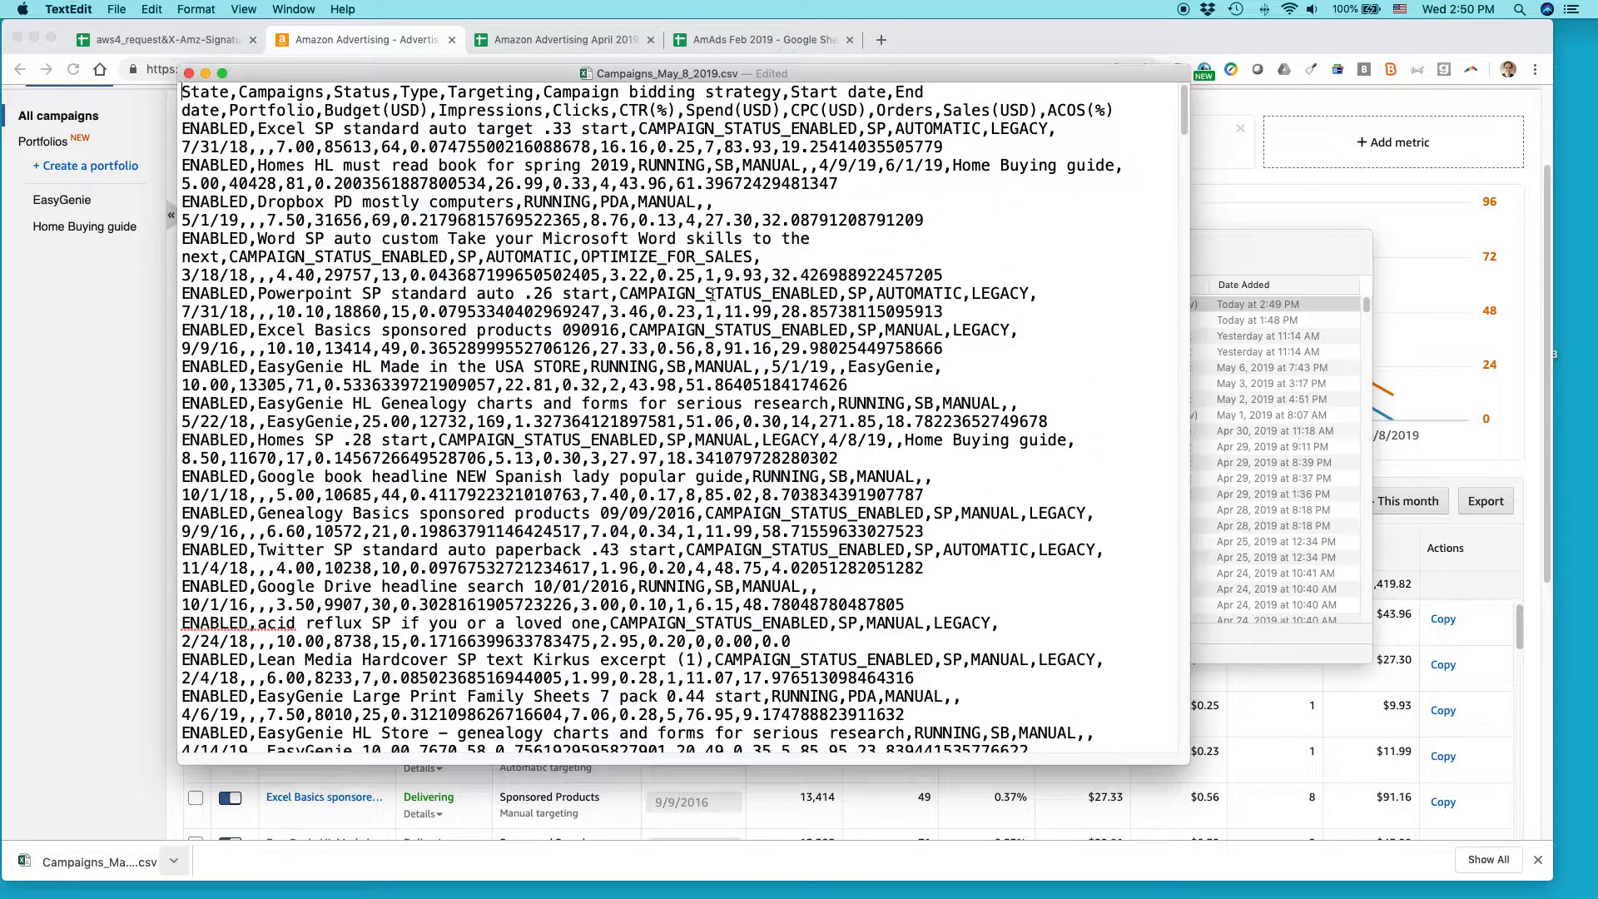
pyautogui.press('super+w')
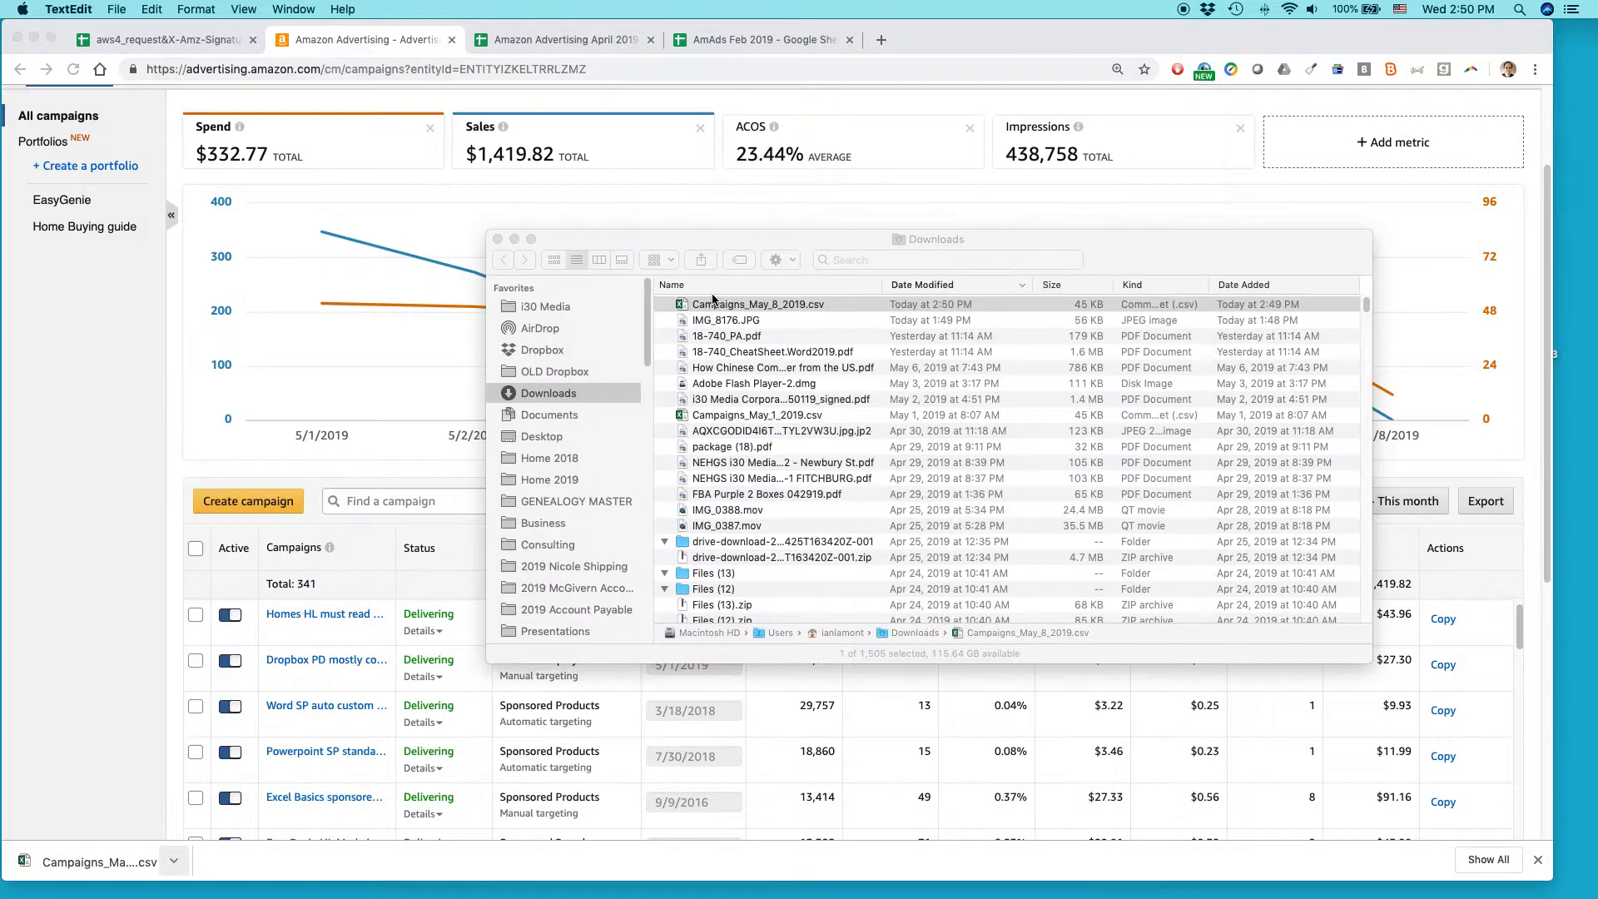
# - Open Campaigns_May_8_2019.csv in Excel, dismiss the data loss warning, and zoom the sheet to 183%
pyautogui.click(698, 306)
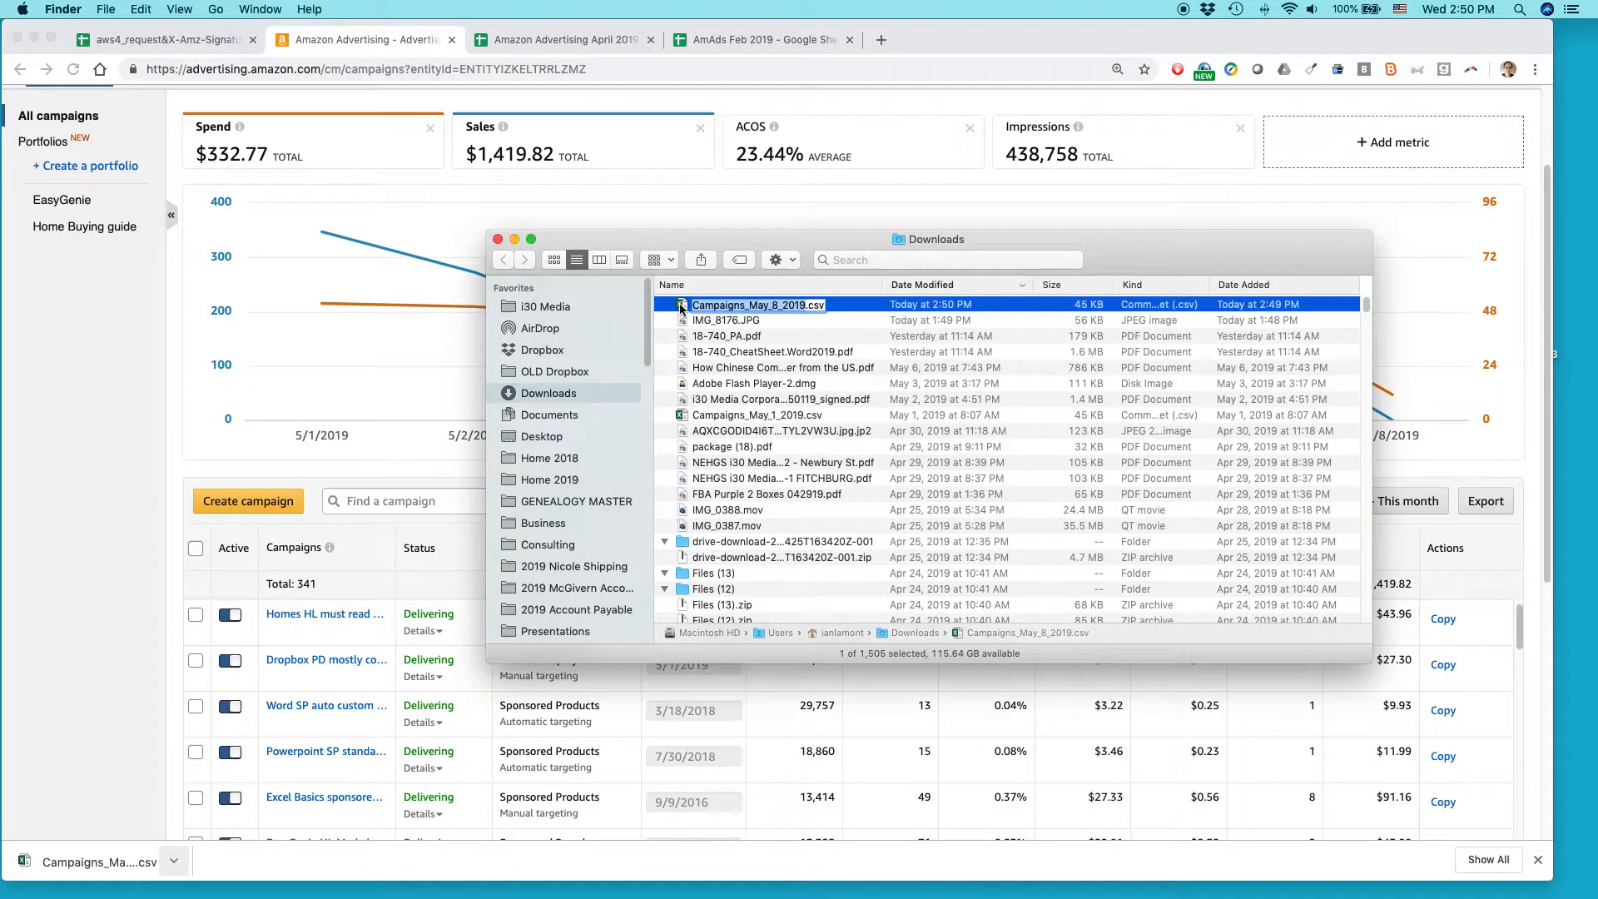
pyautogui.doubleClick(681, 305)
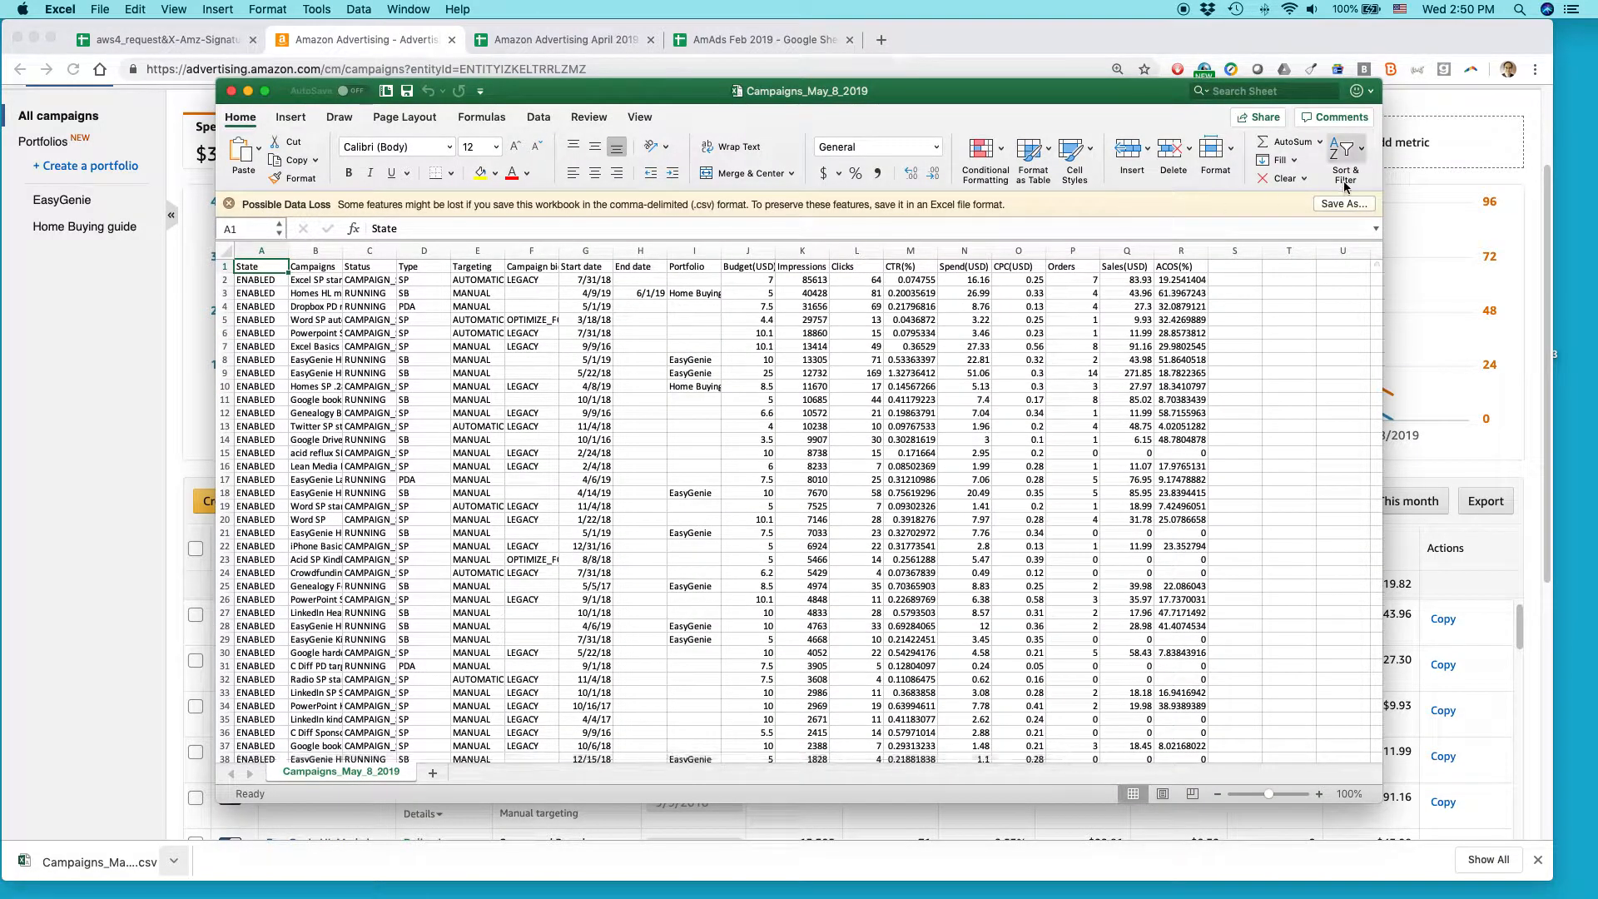
pyautogui.click(229, 205)
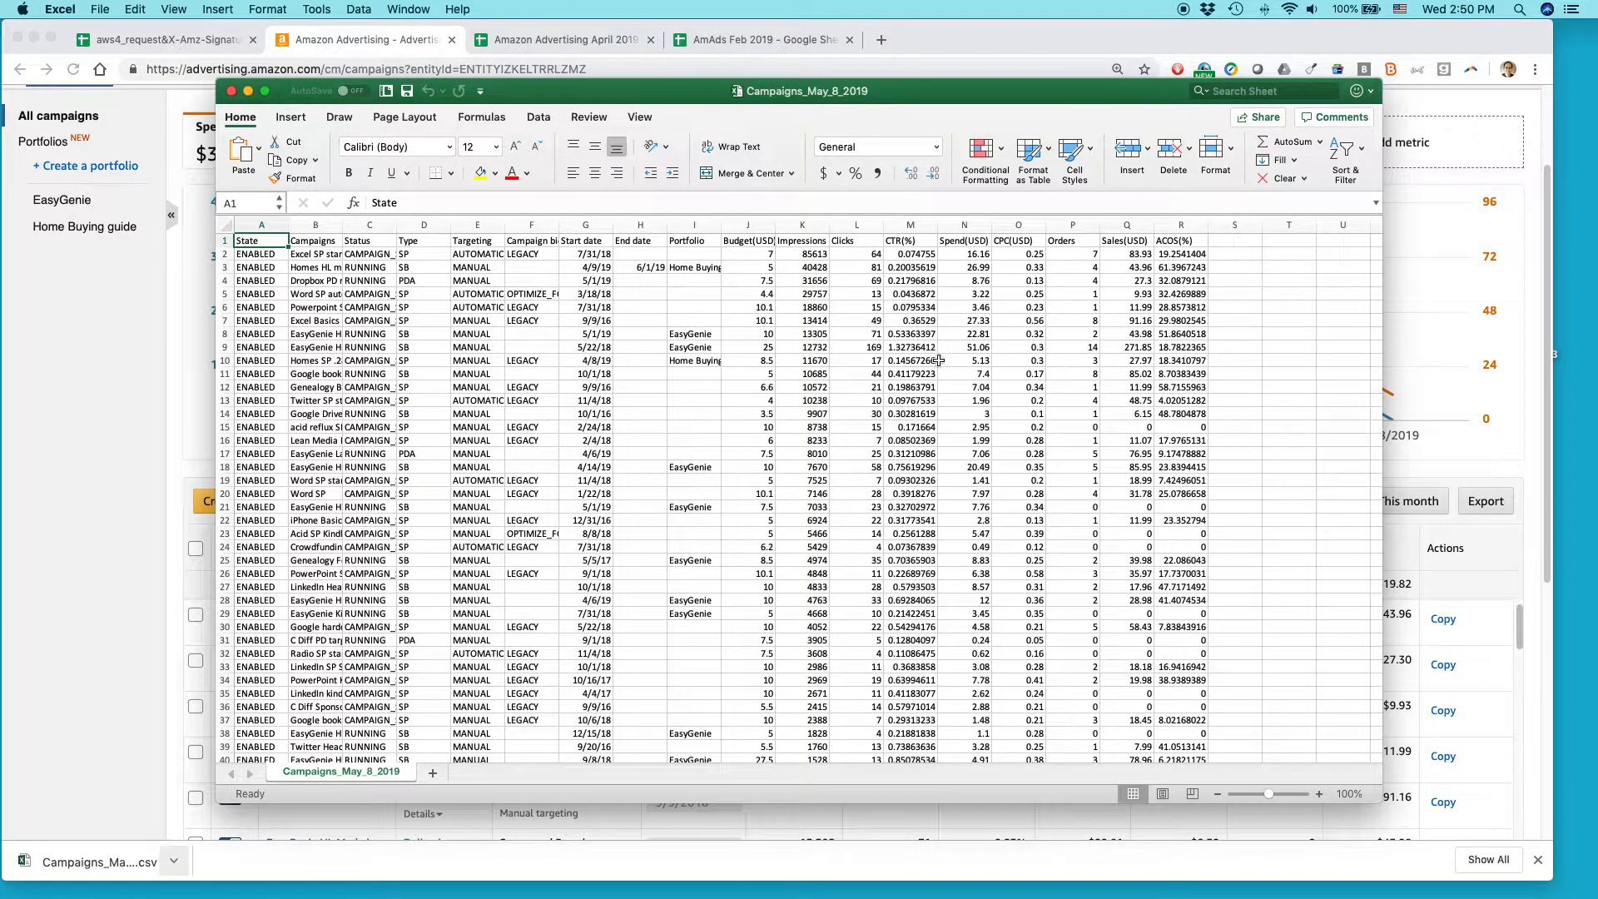
pyautogui.moveTo(1270, 795); pyautogui.dragTo(1279, 799)
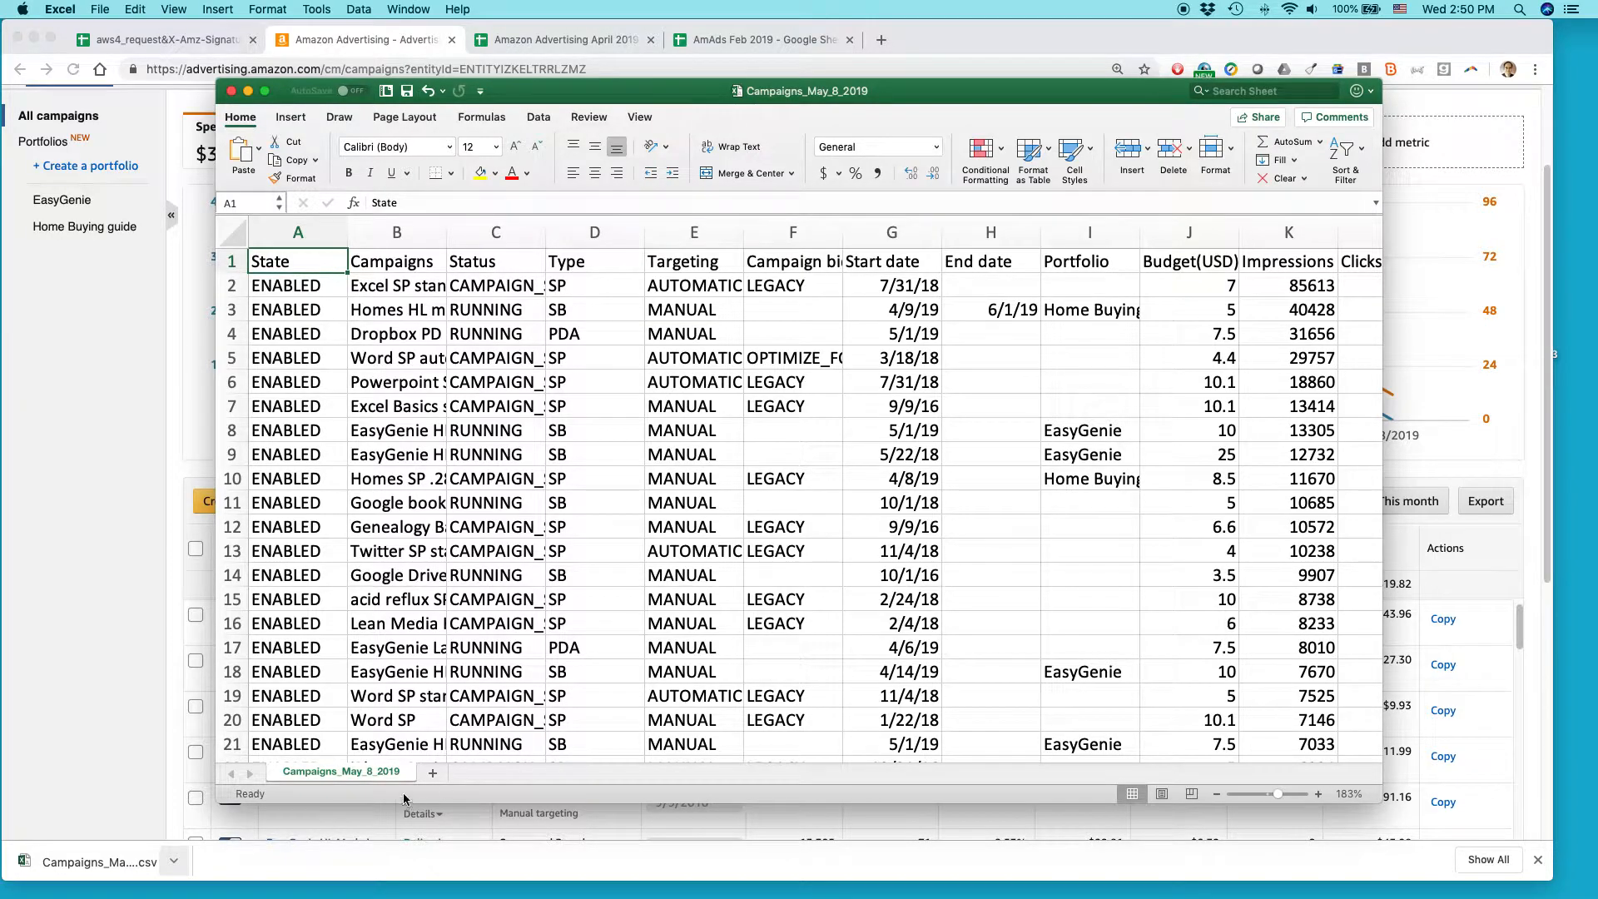
# - Compare the Excel sheet's columns from Start date through Sales with the campaign table in Chrome, ending back in Excel
pyautogui.moveTo(489, 757); pyautogui.dragTo(736, 760)
pyautogui.press('super+Tab')
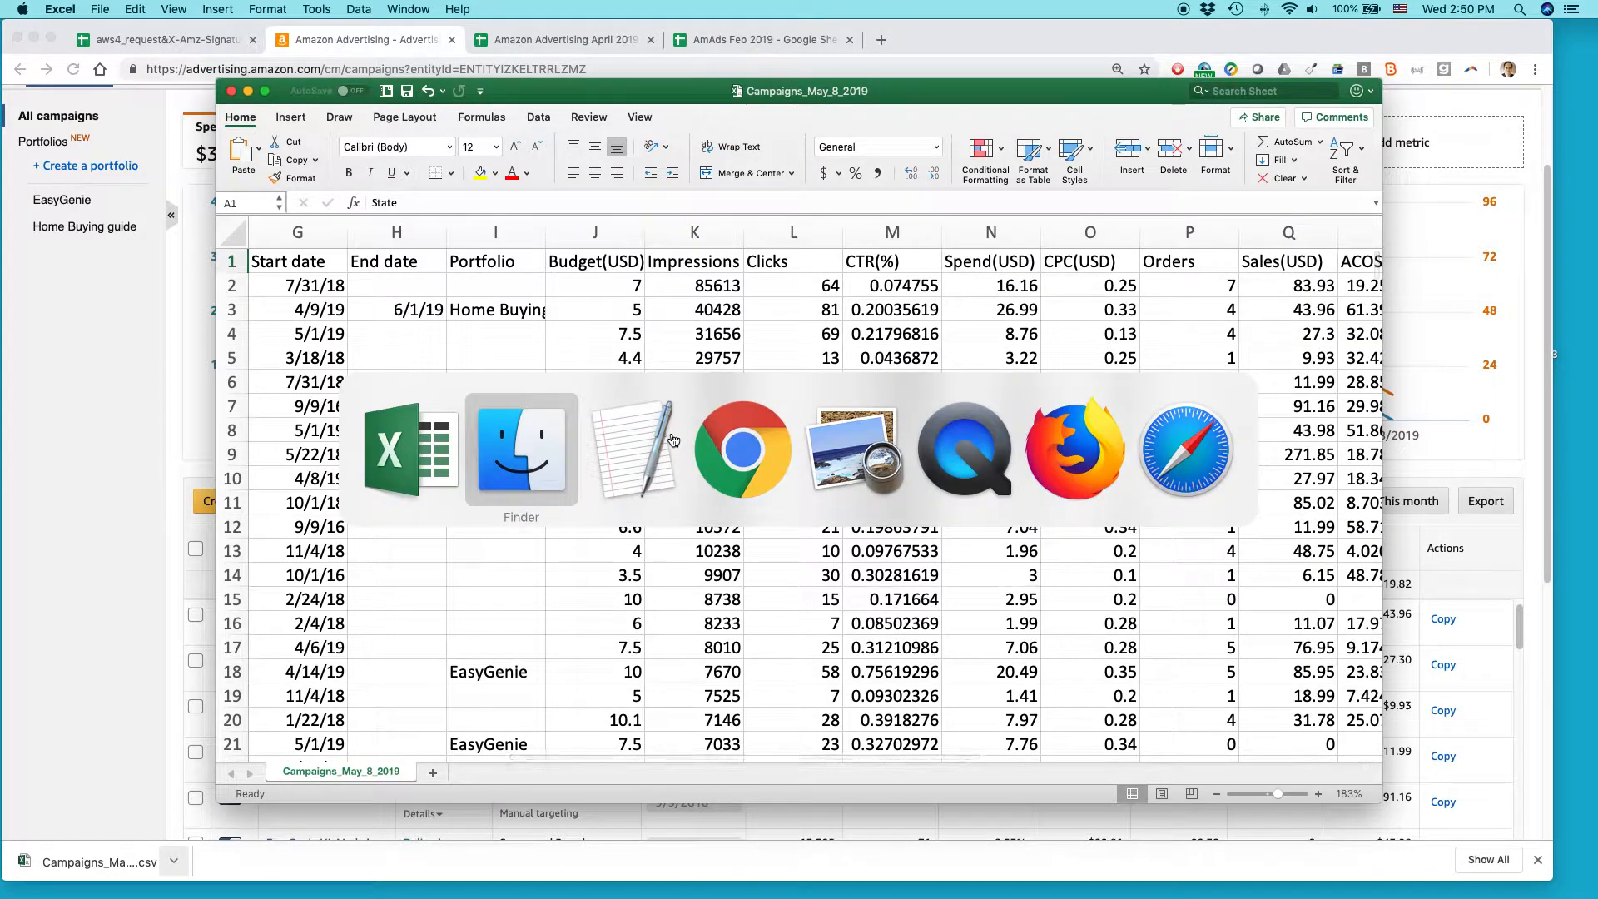
pyautogui.press('super+Tab')
pyautogui.press('super+Tab')
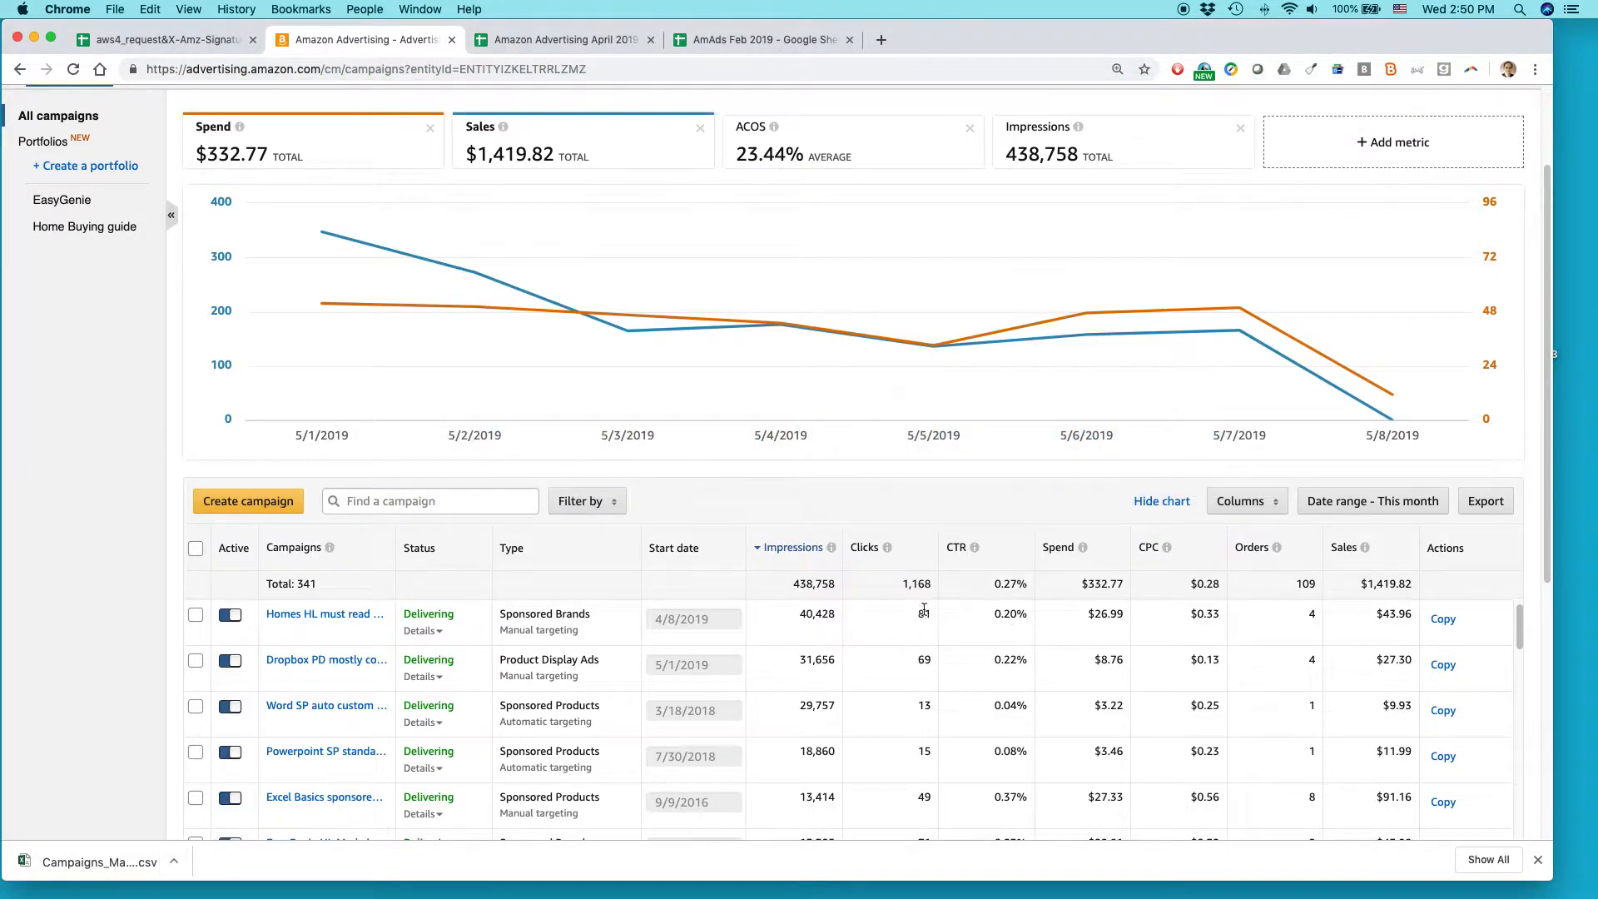
pyautogui.press('super+Tab')
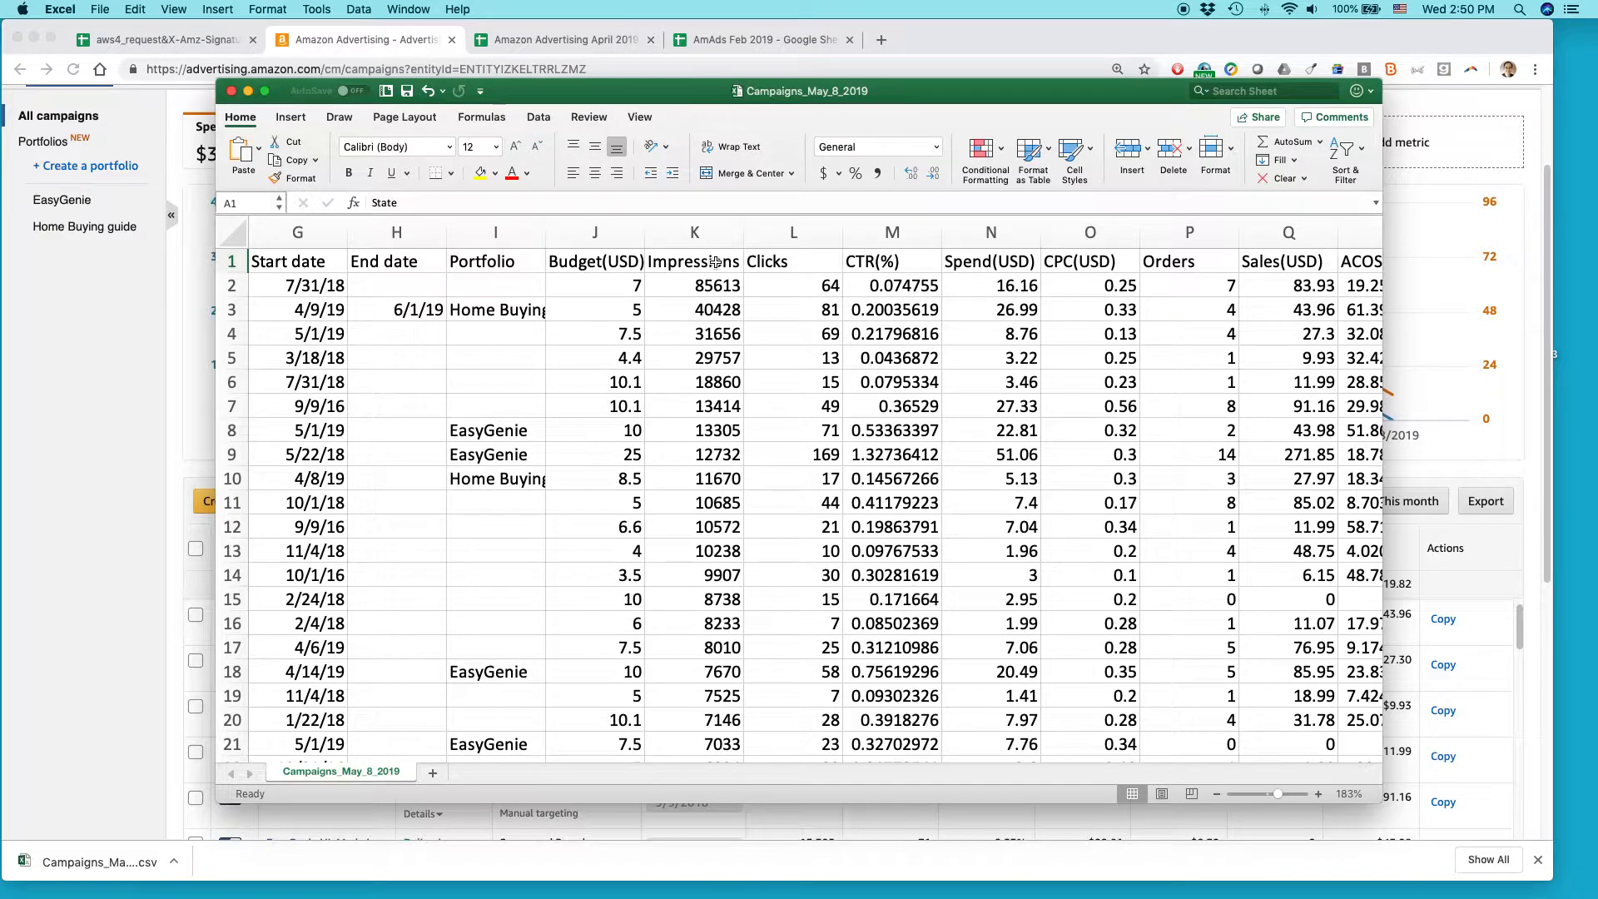
# - Switch to the Amazon Advertising April 2019 sheet in Chrome and review its CTR, Spend, CPC, Spend/Order and Conversion % columns
pyautogui.click(582, 41)
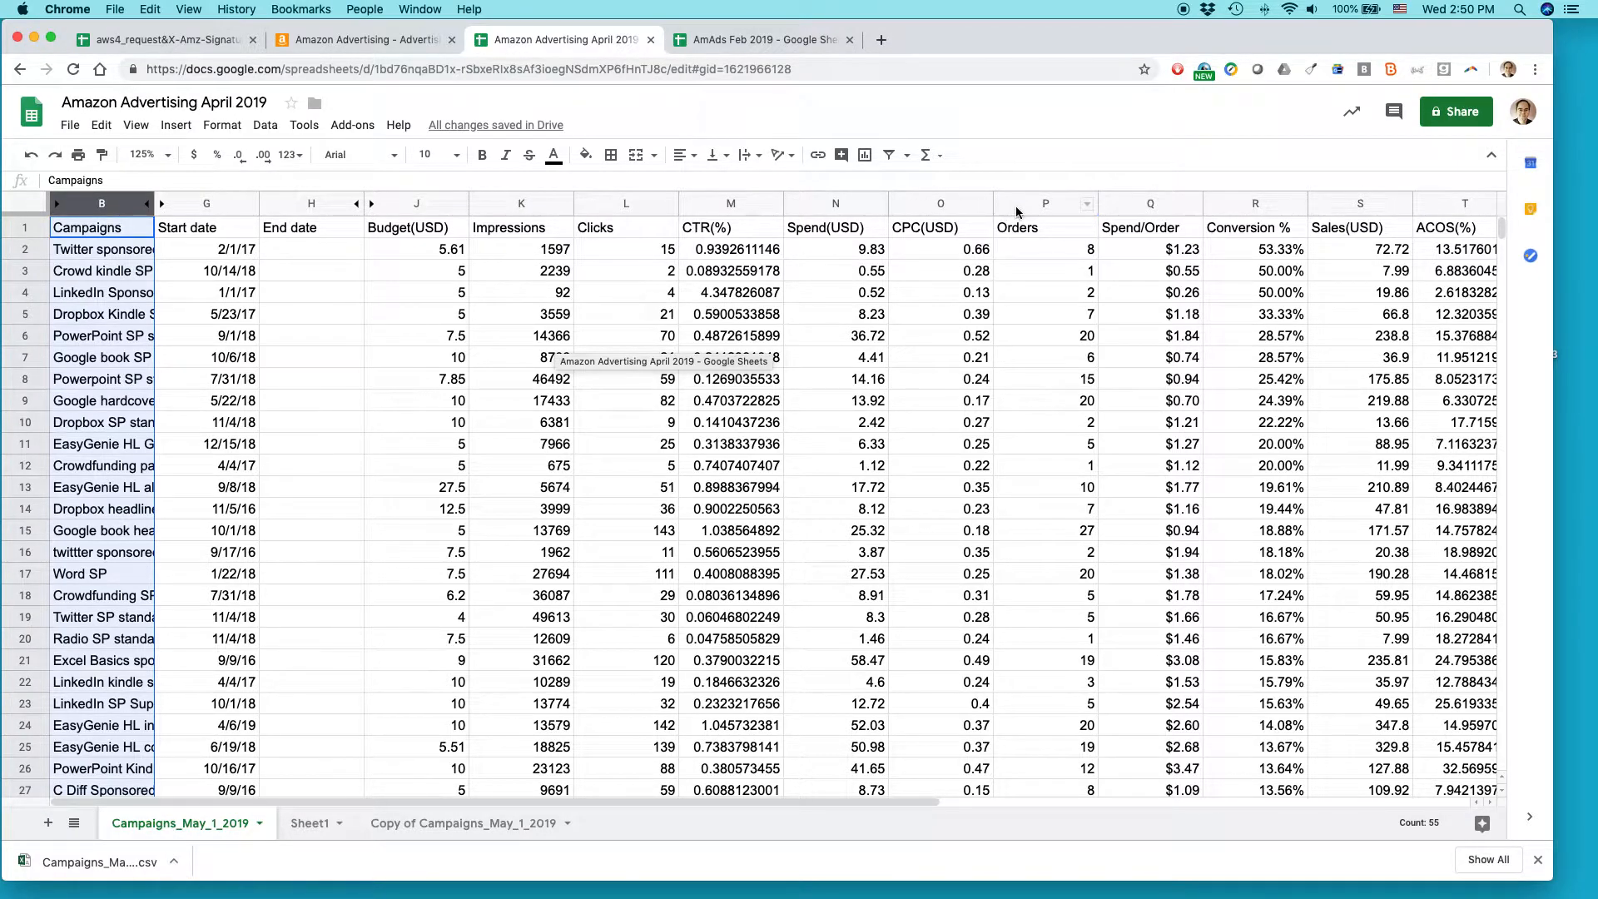
pyautogui.click(720, 205)
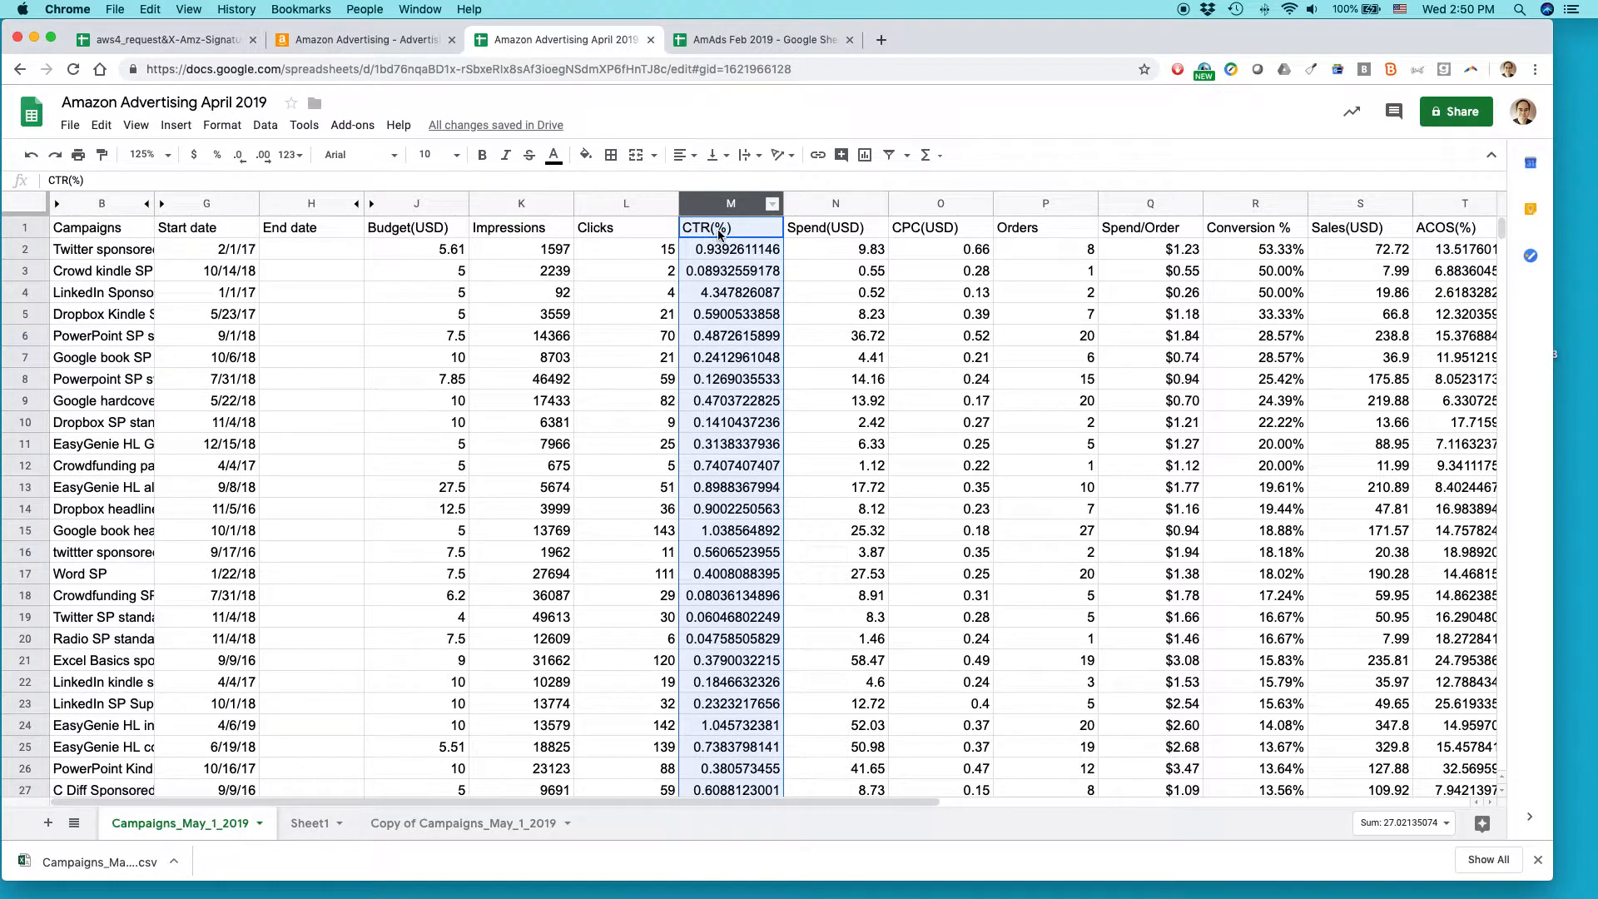
pyautogui.click(819, 208)
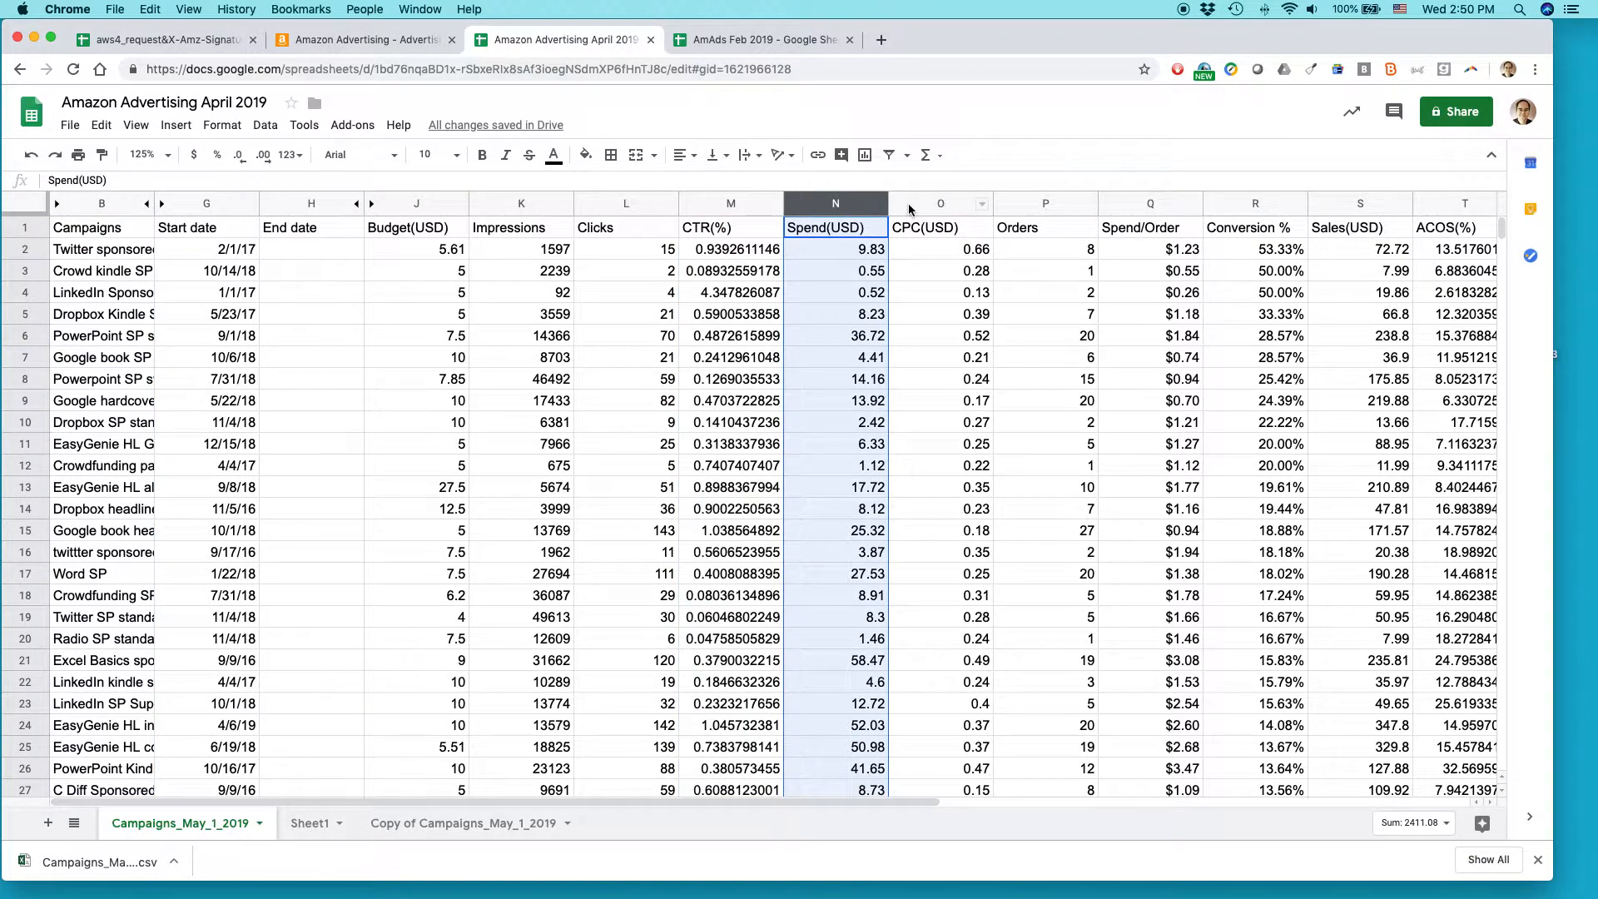
pyautogui.click(909, 205)
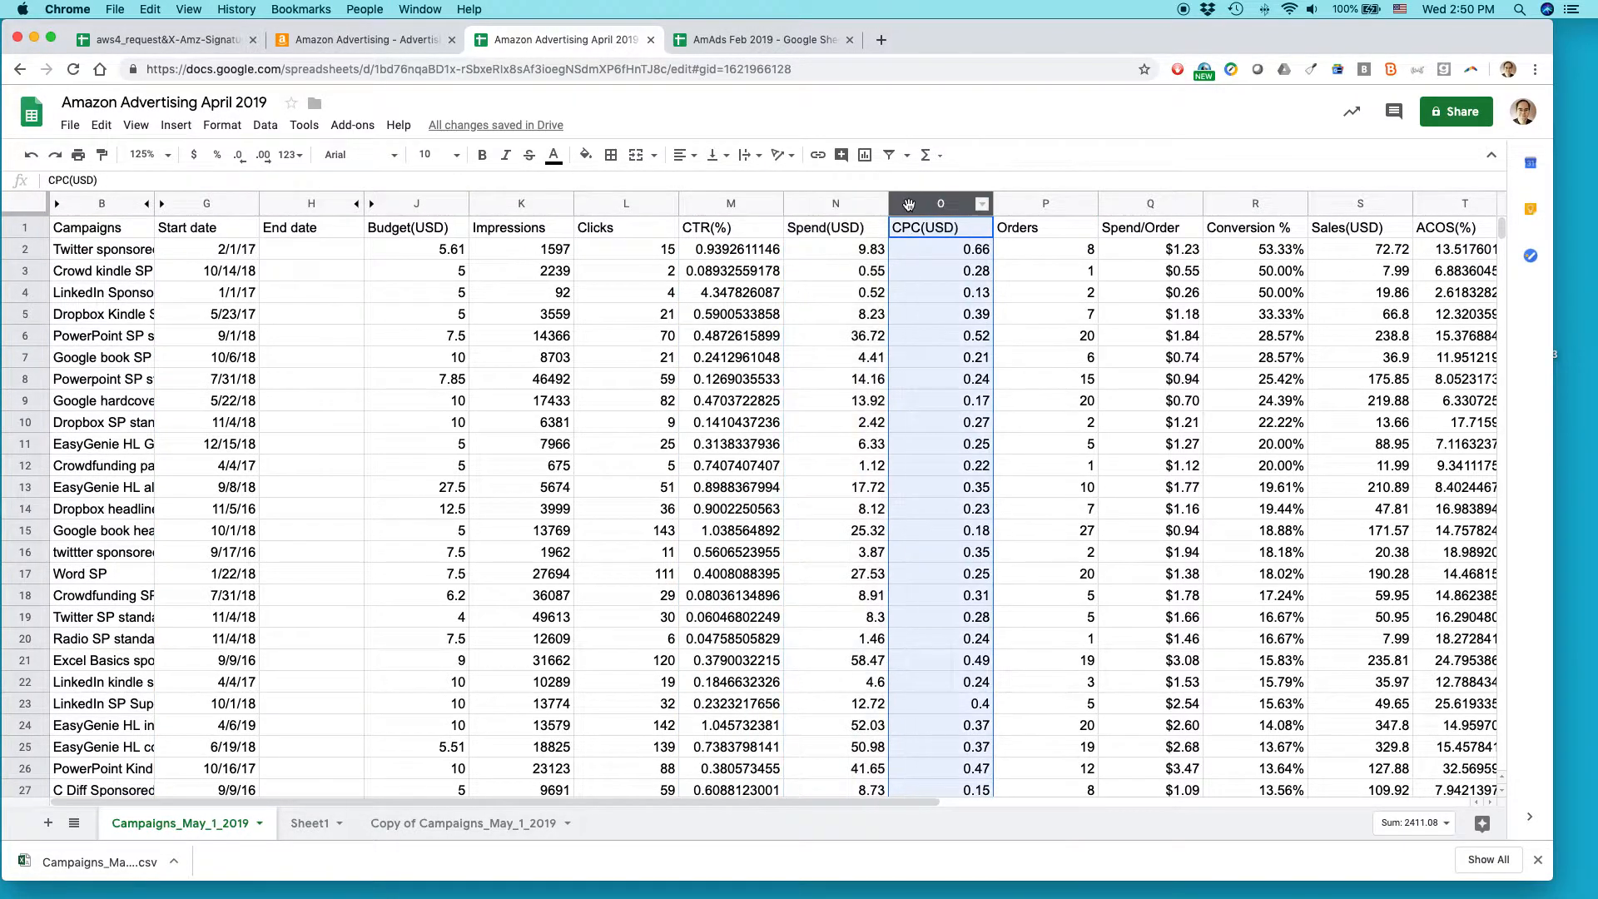
pyautogui.click(1114, 203)
pyautogui.hotkey('shift', 'Right')
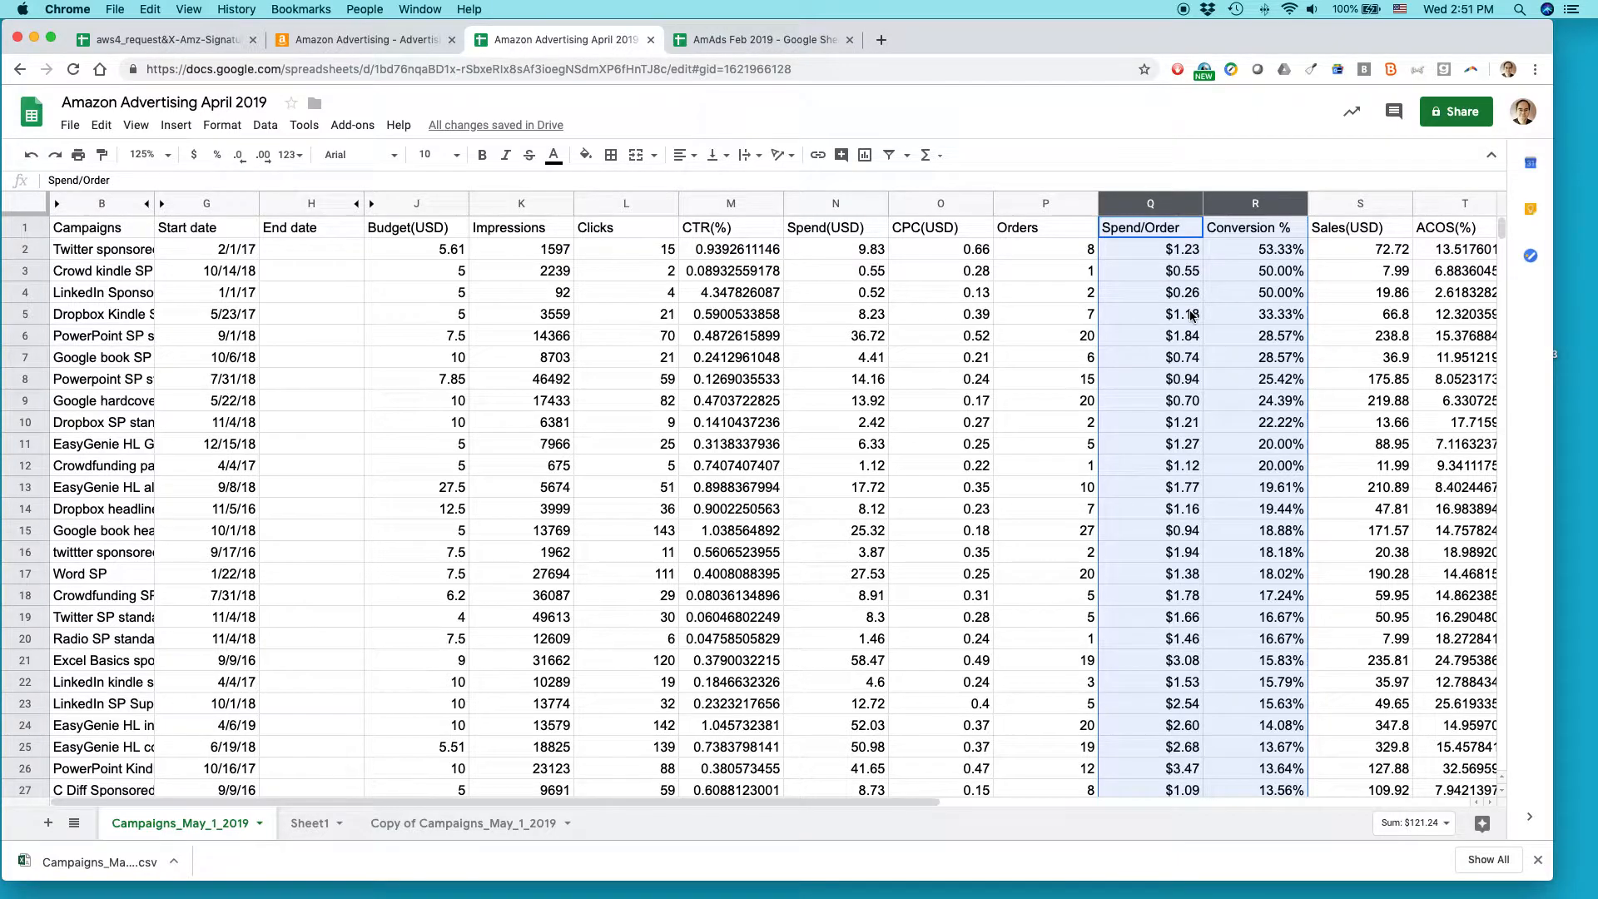
# - Examine the Spend/Order formula for the first campaign in Q2, and check the Spend/Order values down to the campaign in row 47
pyautogui.click(1173, 251)
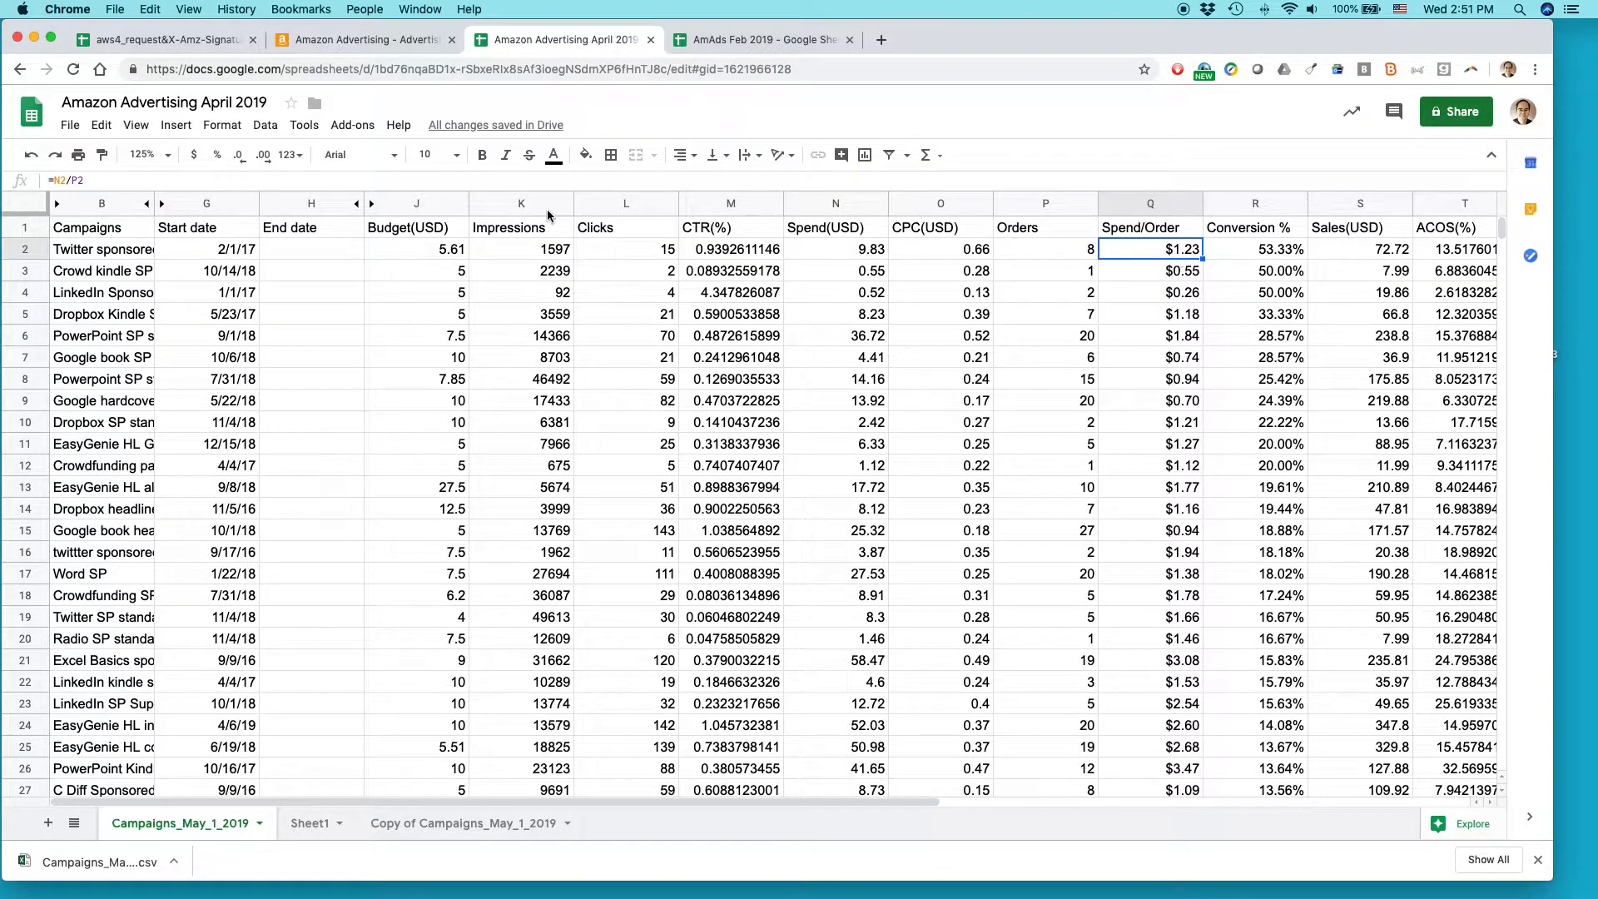
pyautogui.click(85, 178)
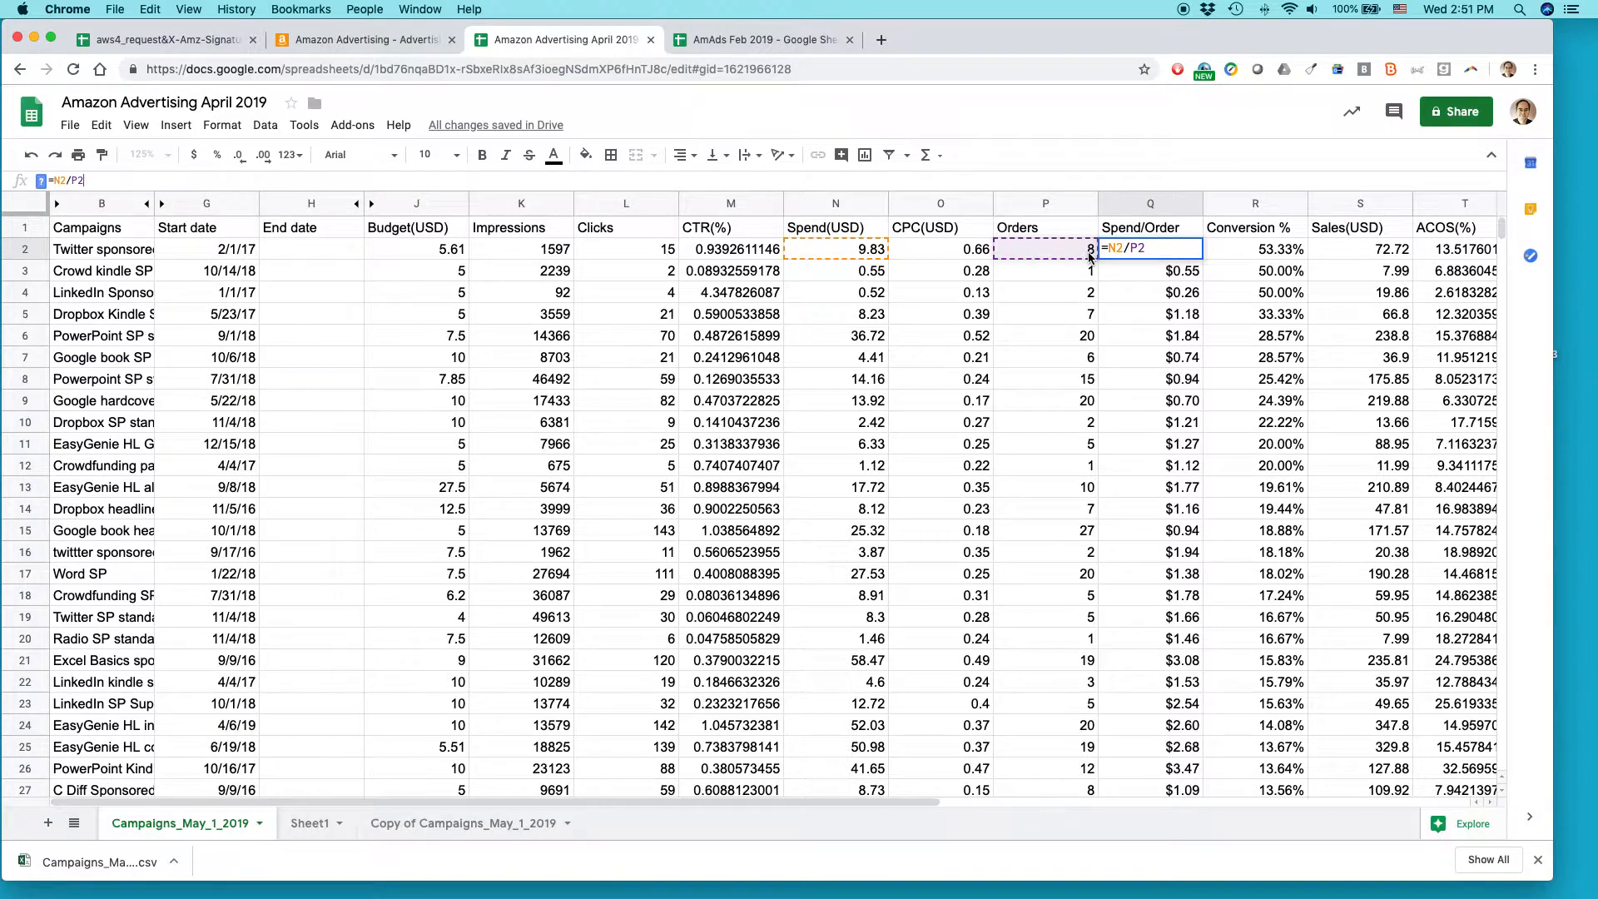
pyautogui.press('Return')
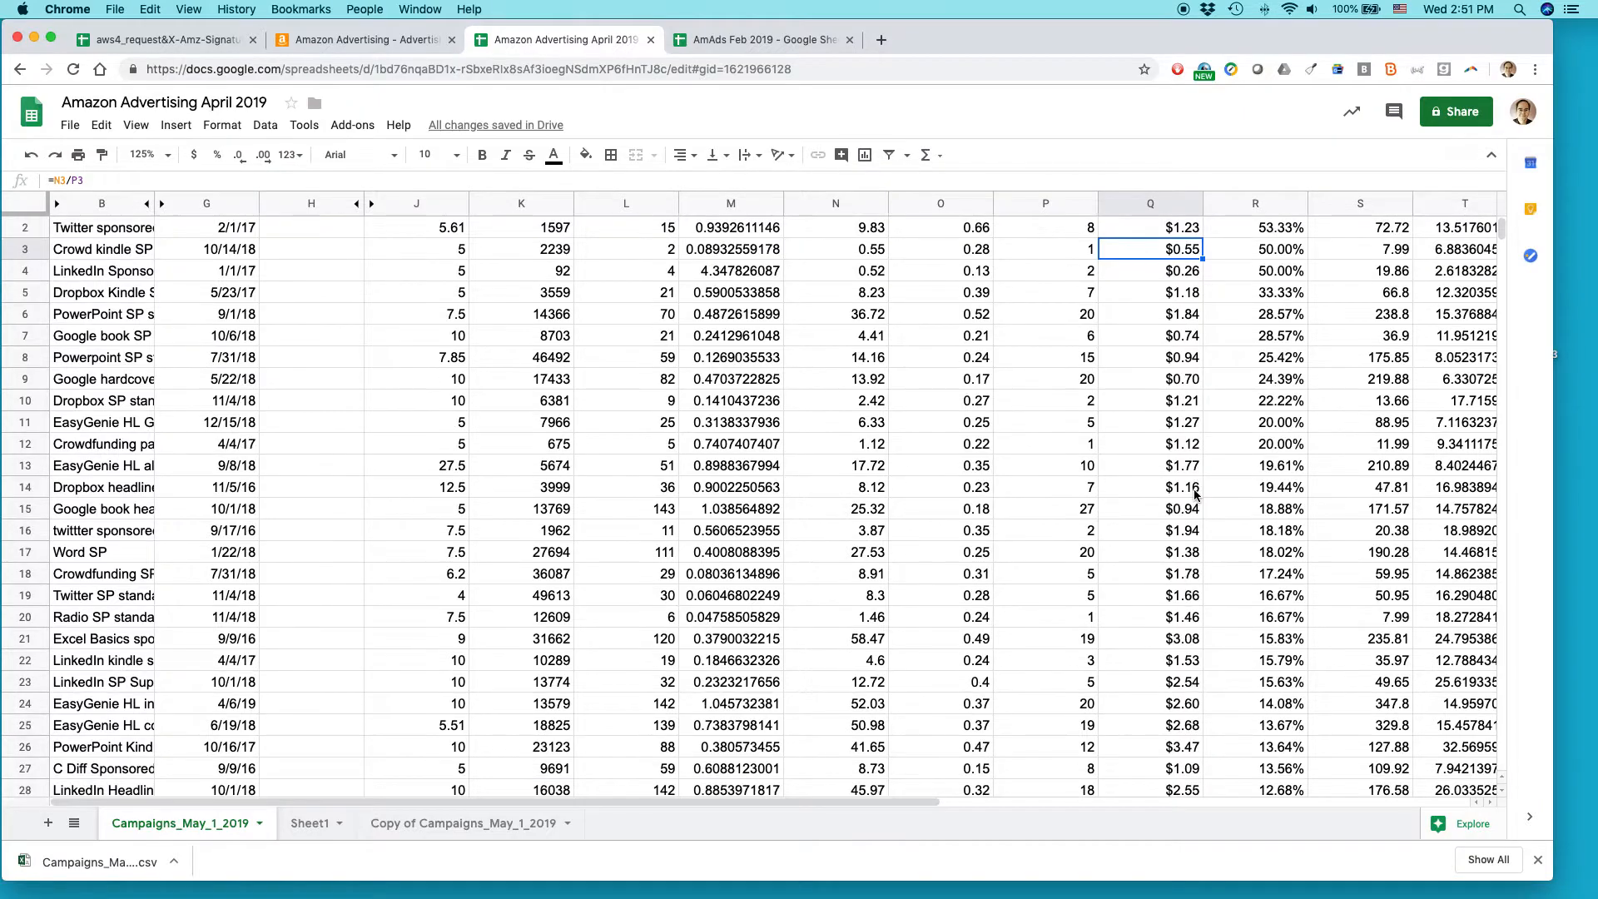
pyautogui.scroll(-5, 1194, 495)
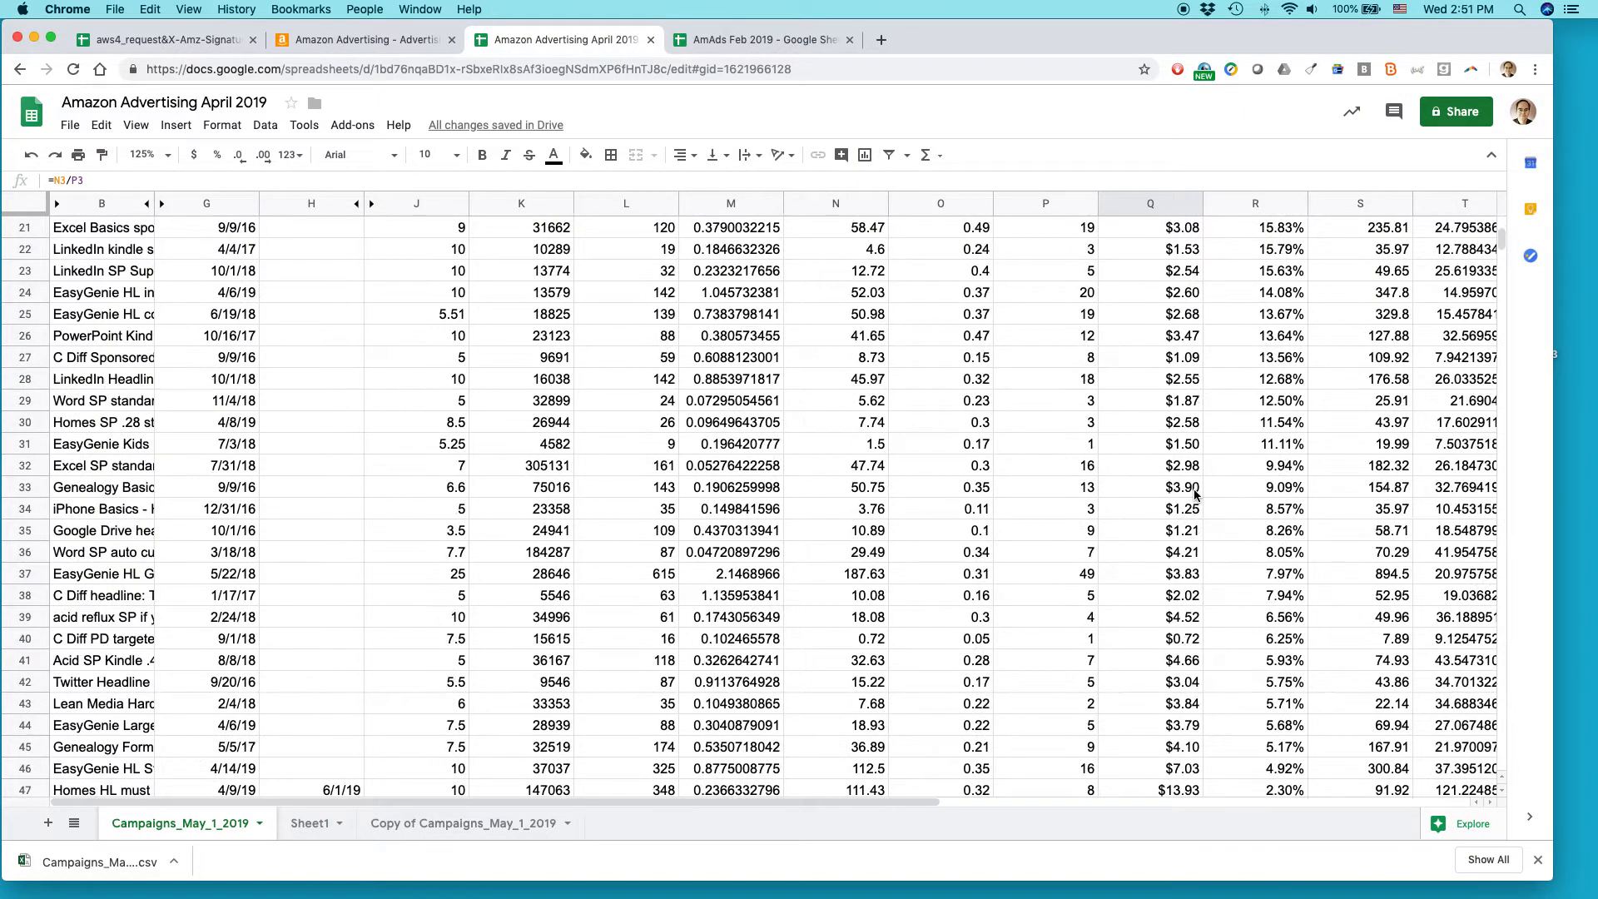
pyautogui.click(1186, 791)
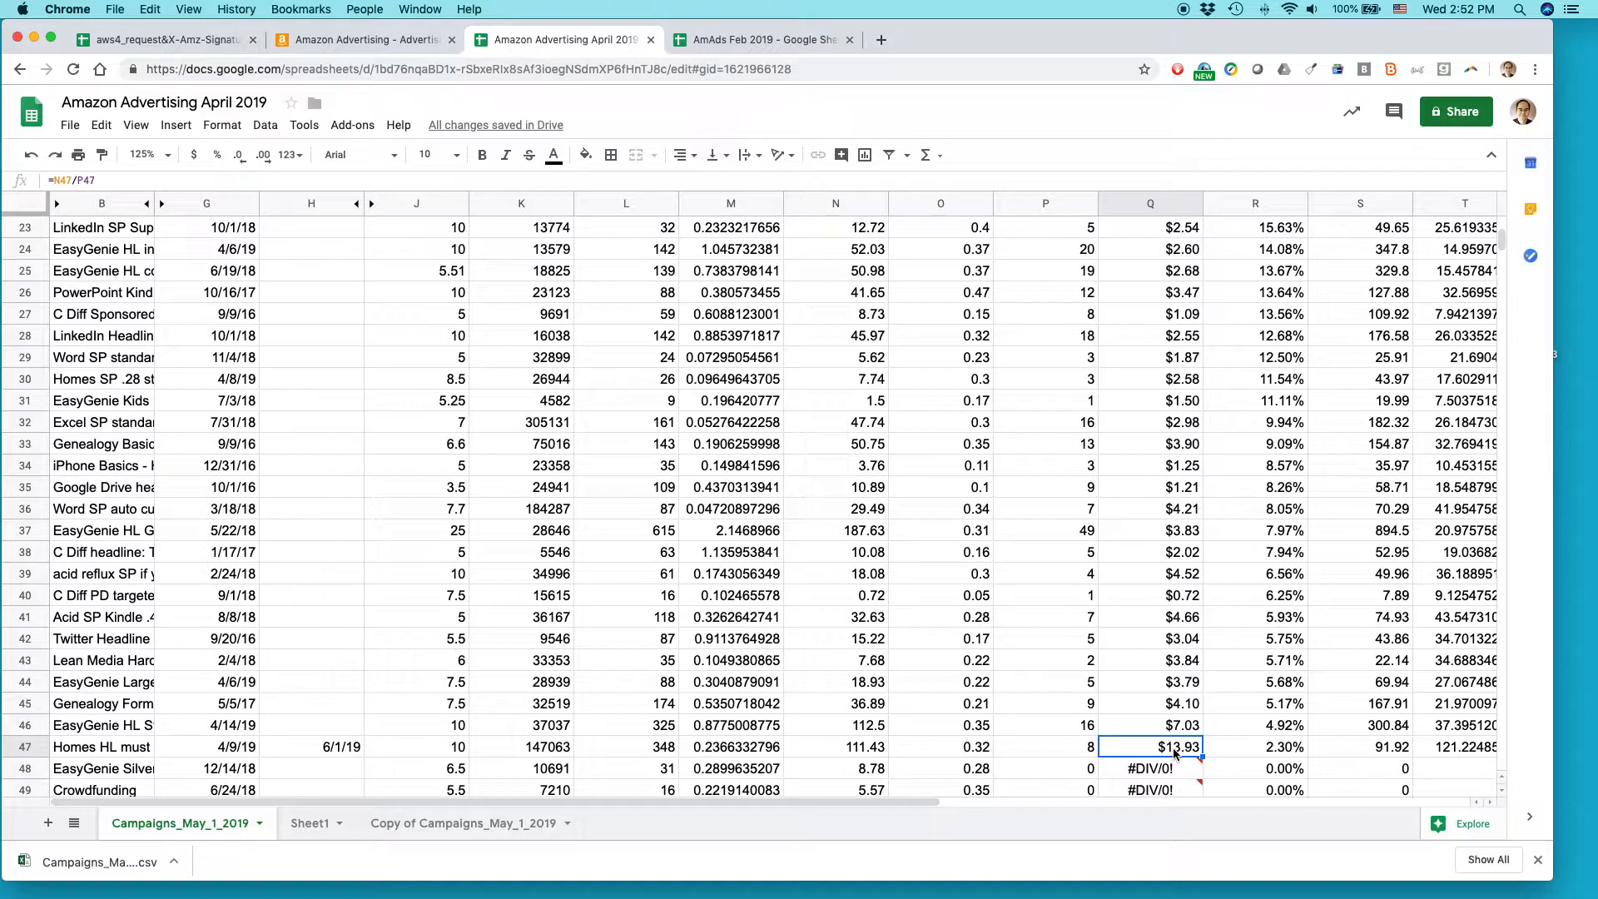
pyautogui.scroll(10, 1187, 529)
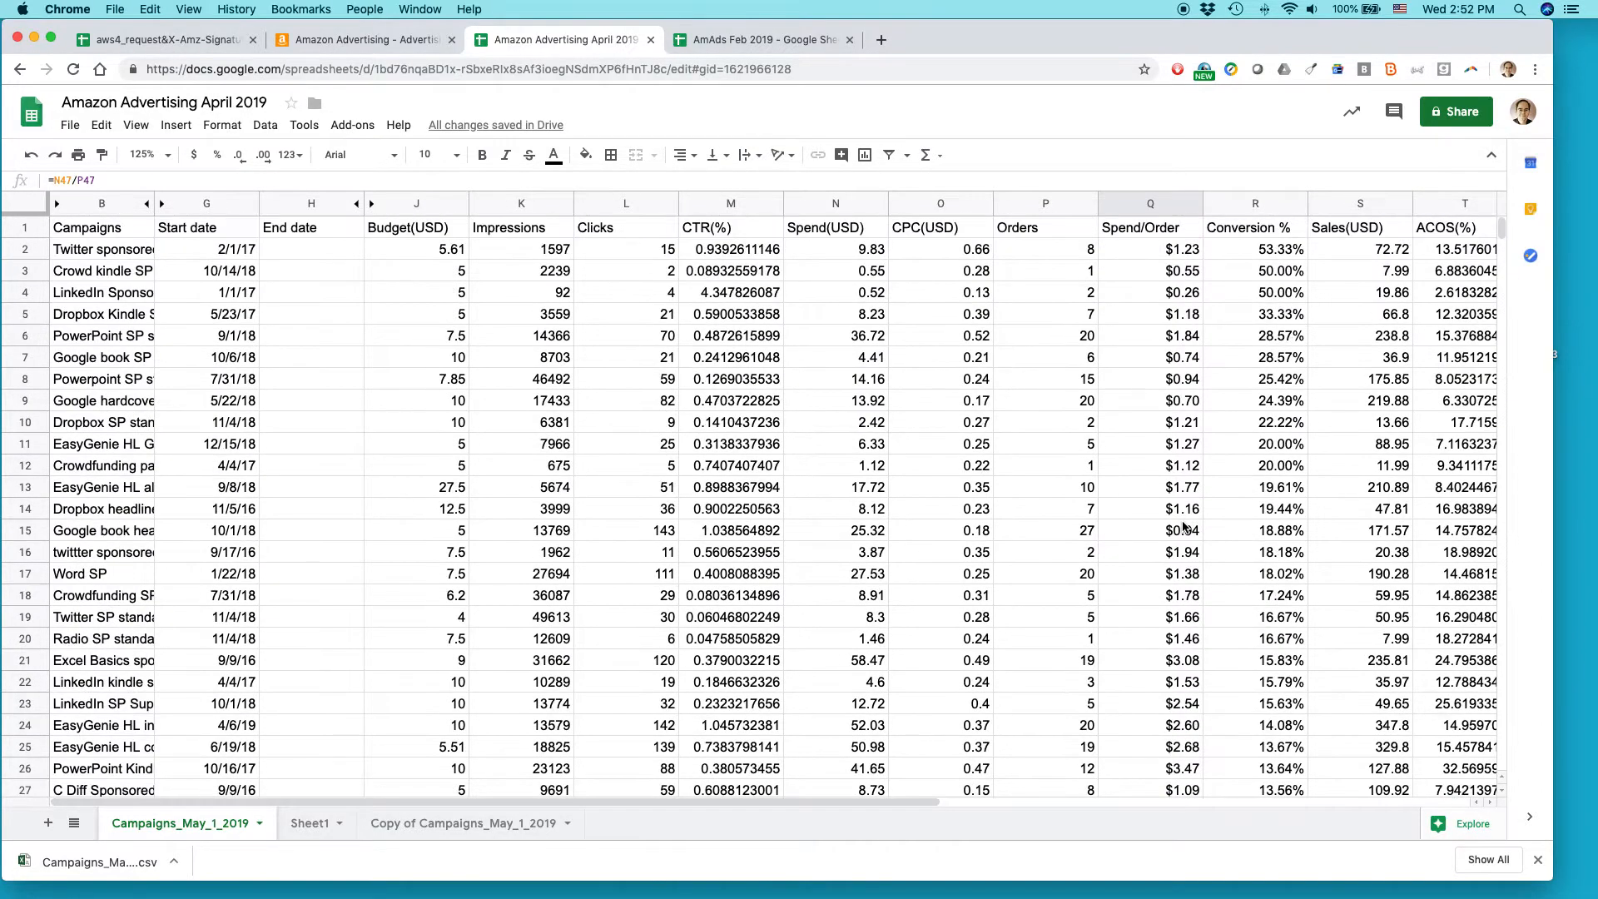
# - Review the Conversion % column and the first campaign's full row in the April 2019 sheet
pyautogui.click(1237, 205)
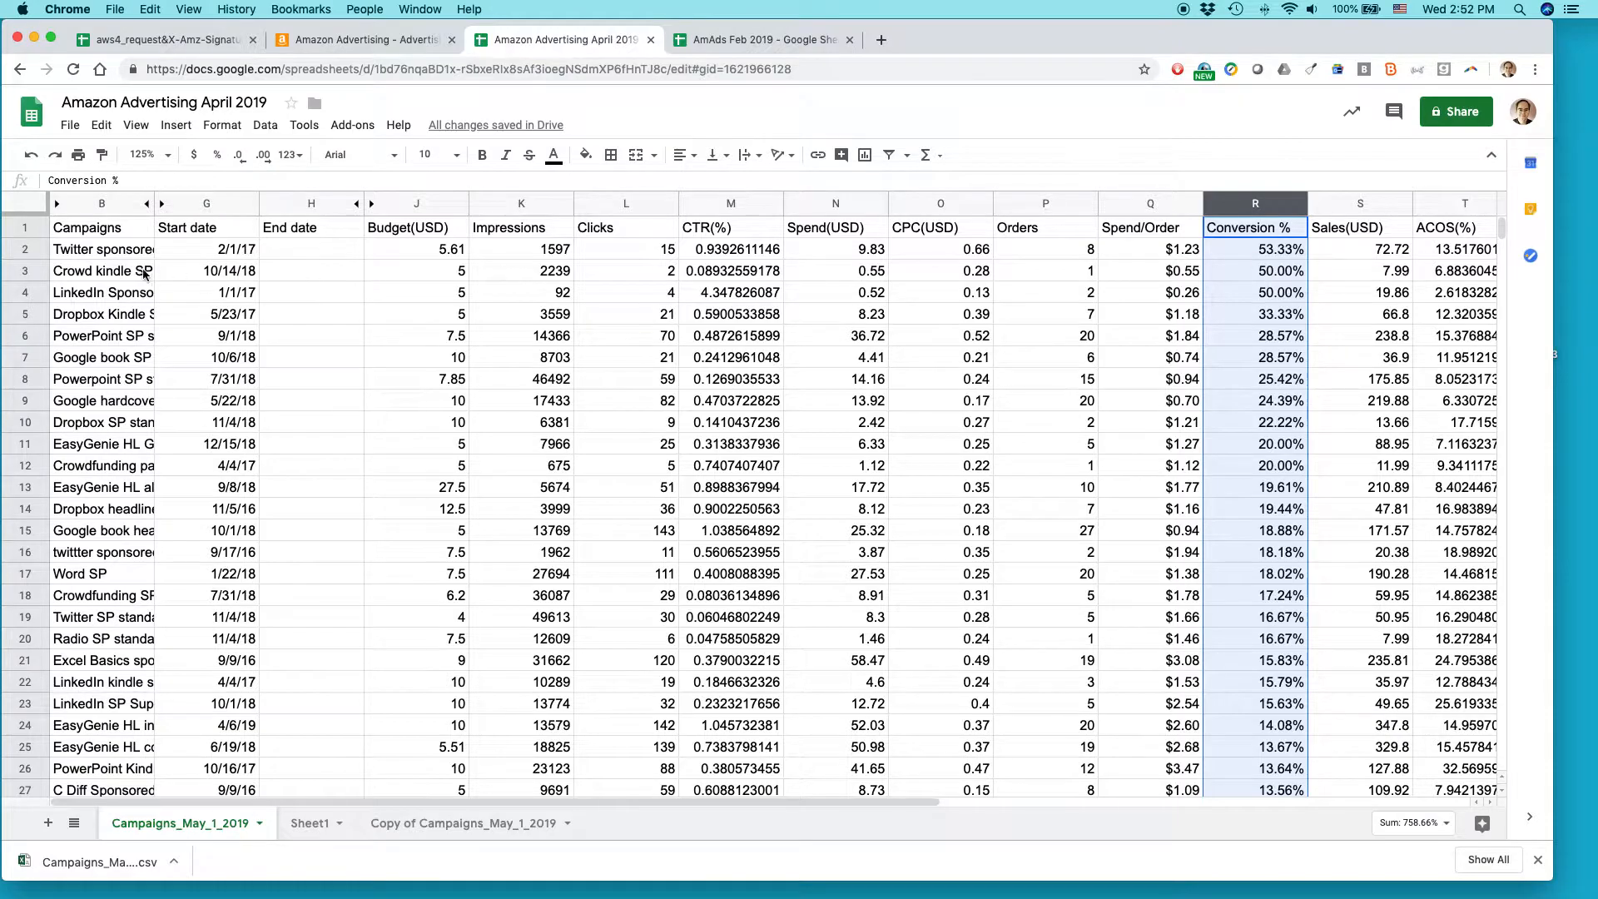
pyautogui.click(21, 249)
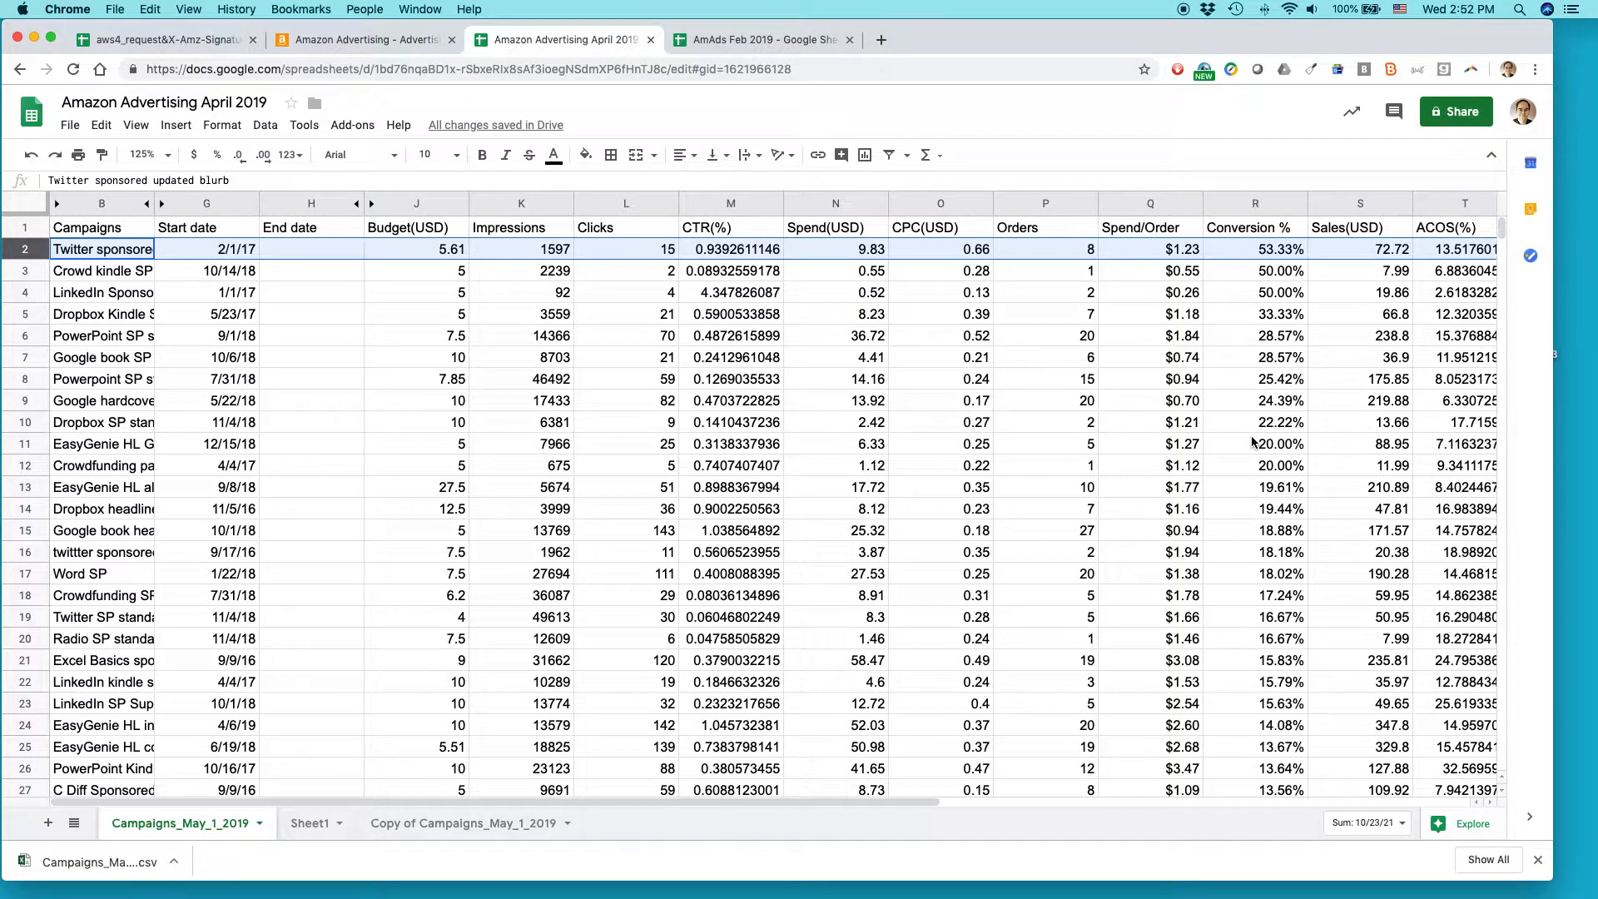
# - Switch to the AmAds Feb 2019 sheet and insert two empty columns directly after the Orders column
pyautogui.click(726, 43)
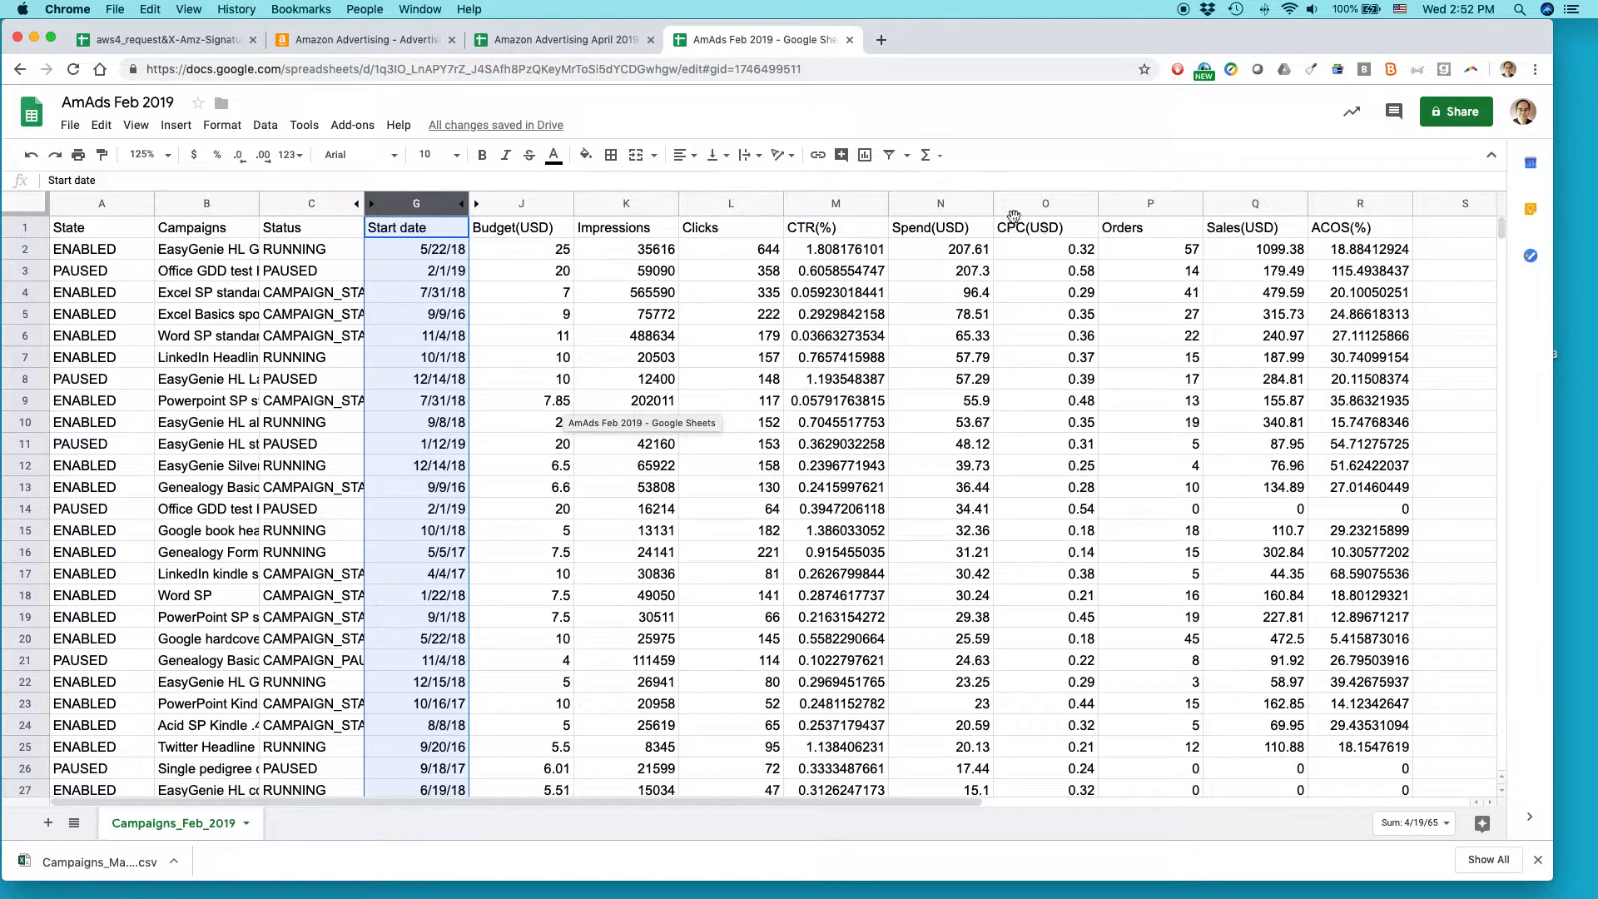
pyautogui.click(1020, 201)
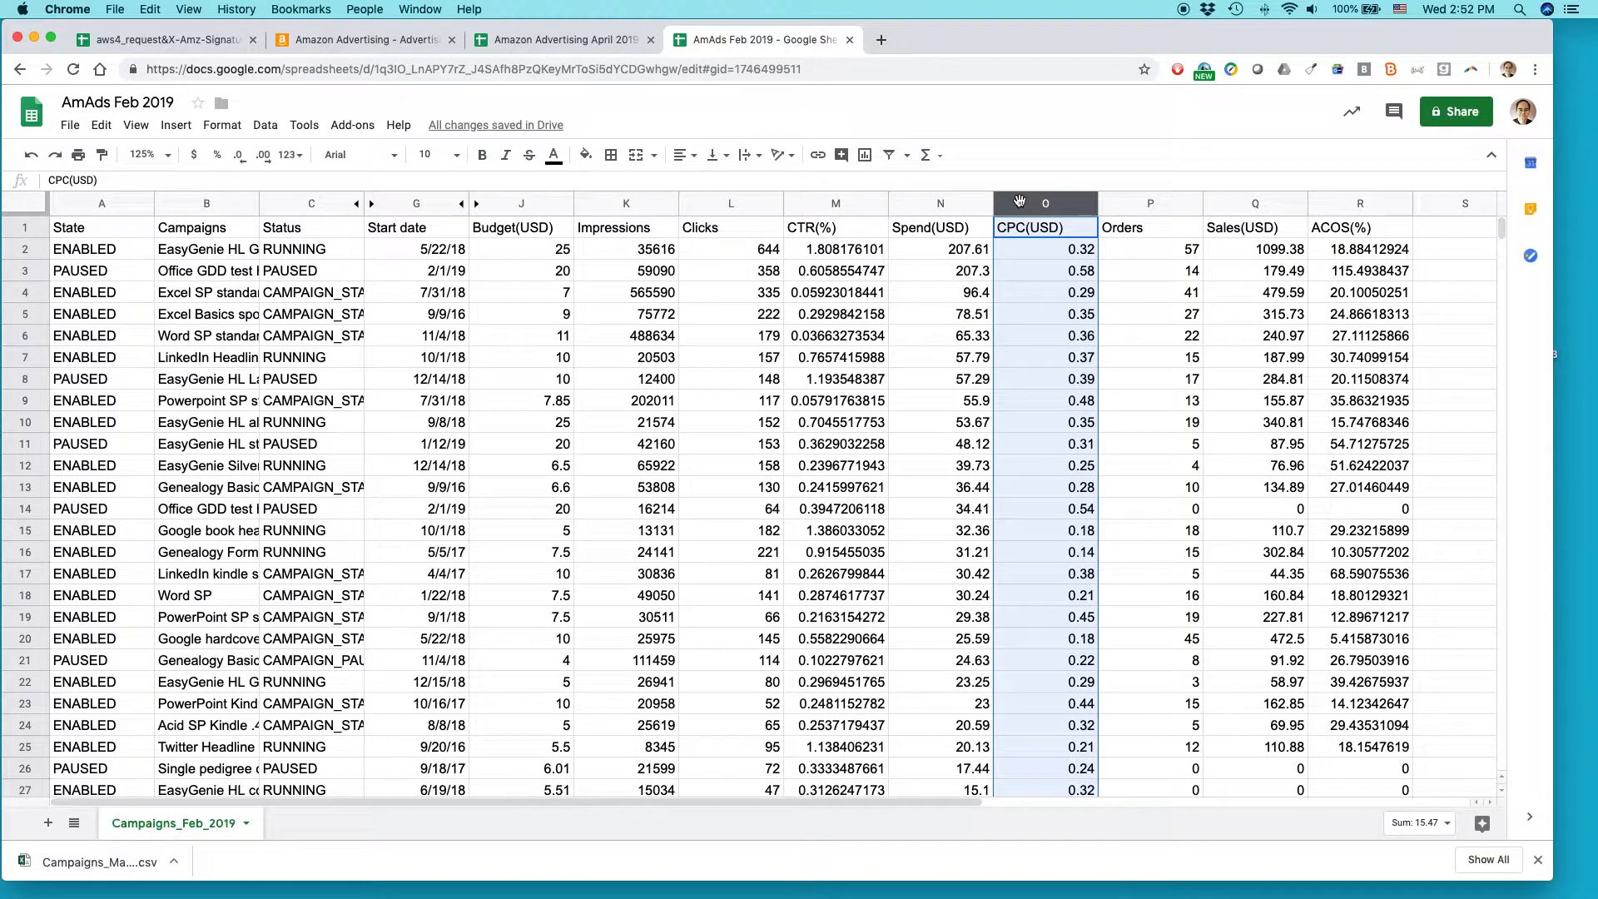
pyautogui.click(1118, 204)
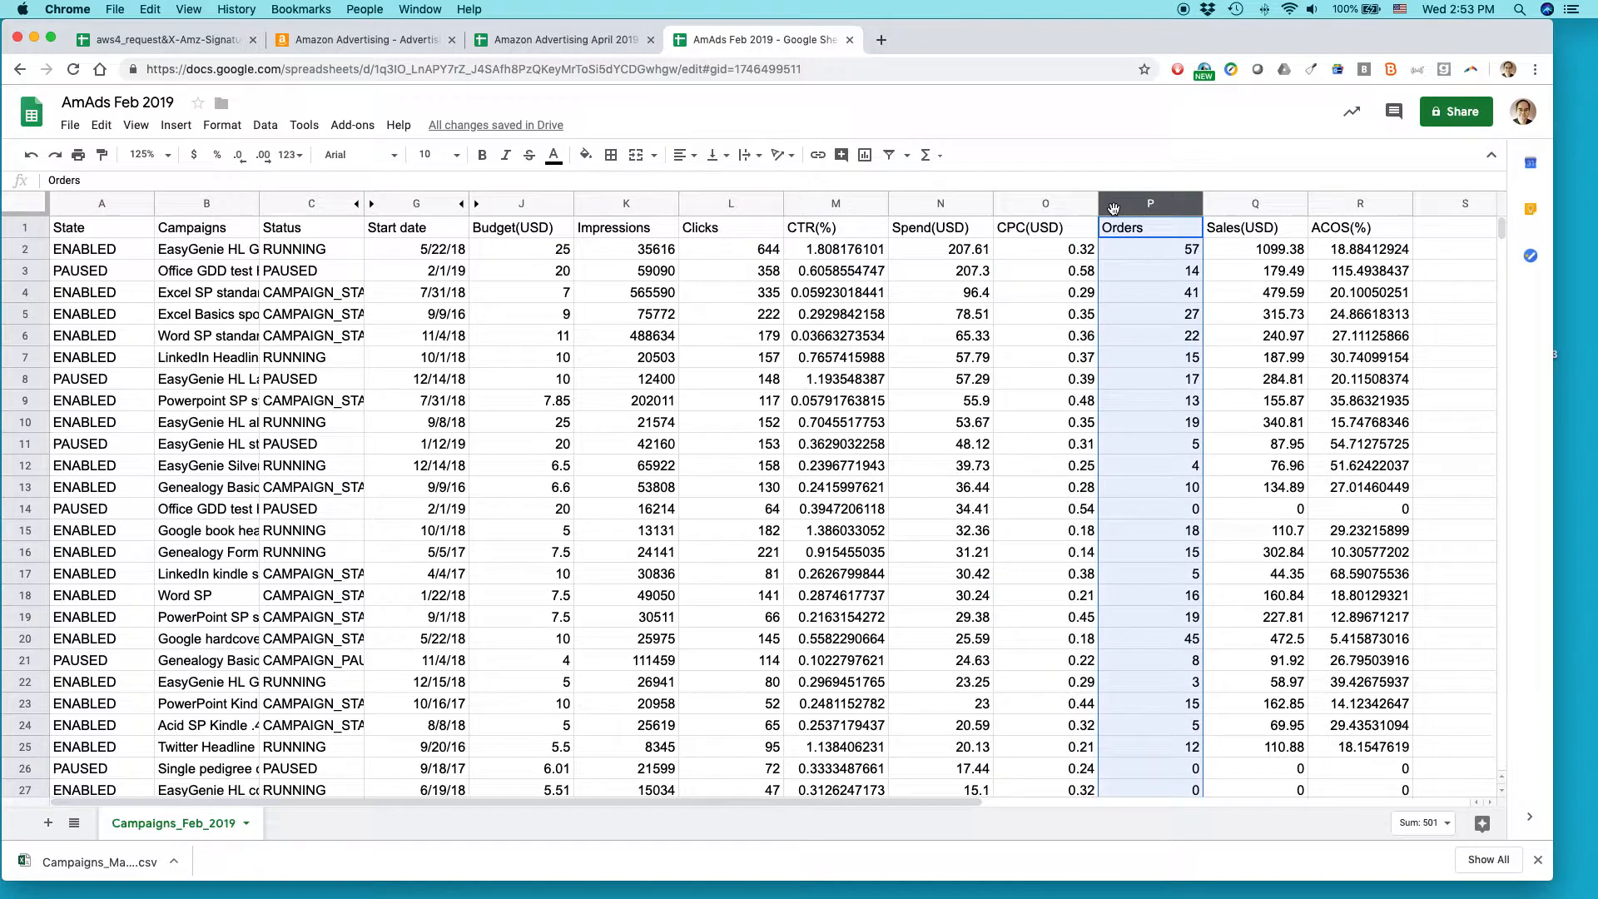
pyautogui.rightClick(1118, 205)
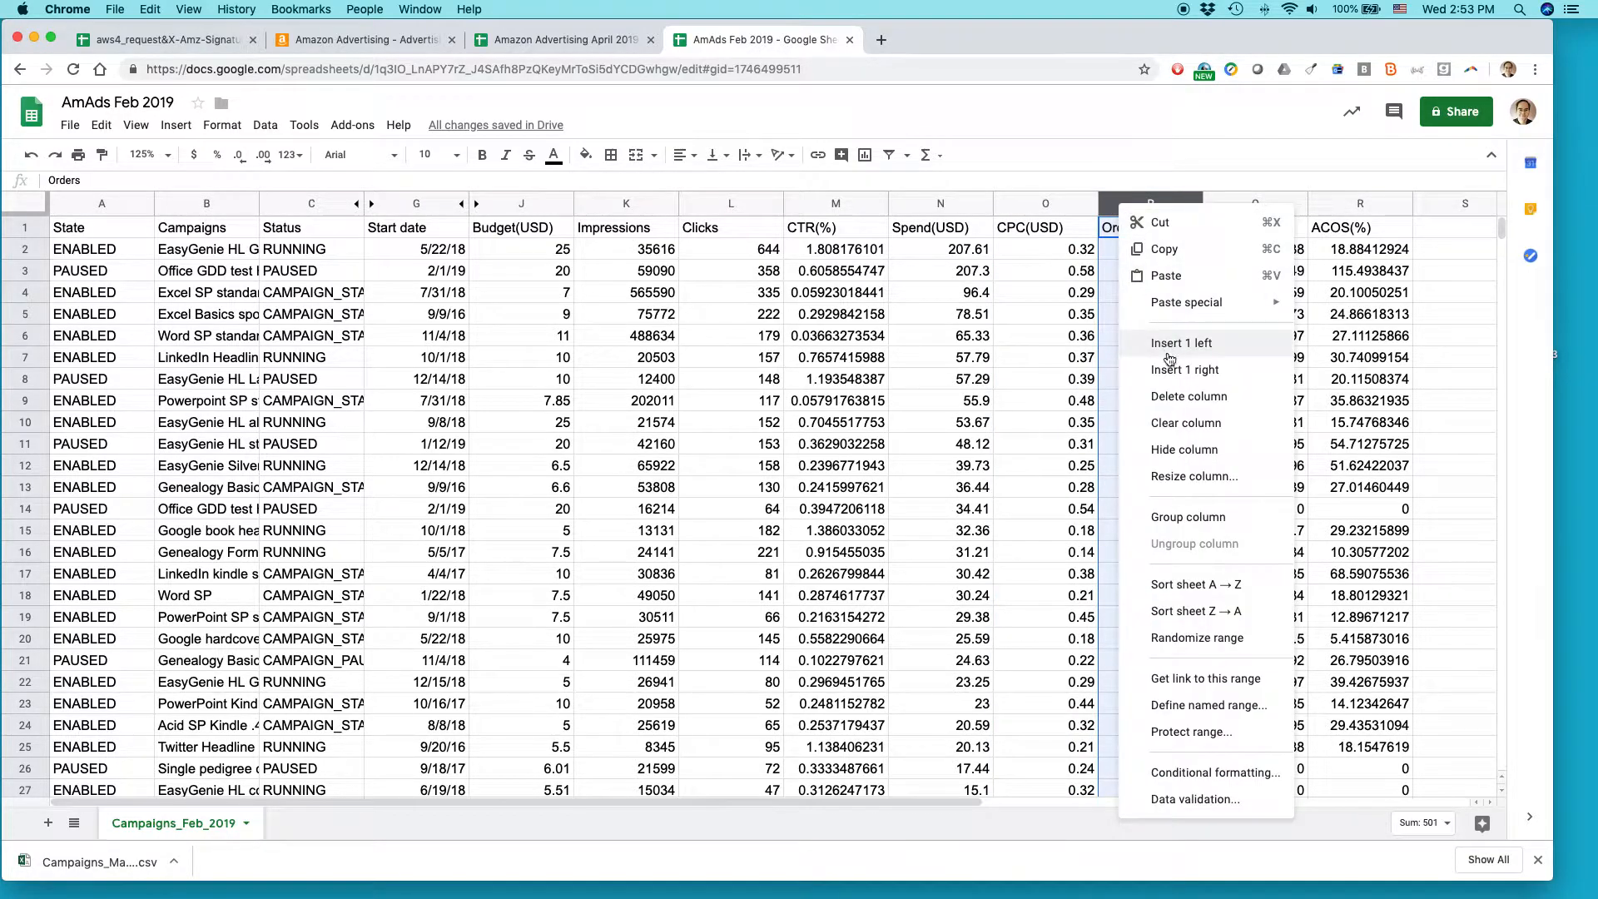
pyautogui.click(1169, 369)
pyautogui.rightClick(1168, 365)
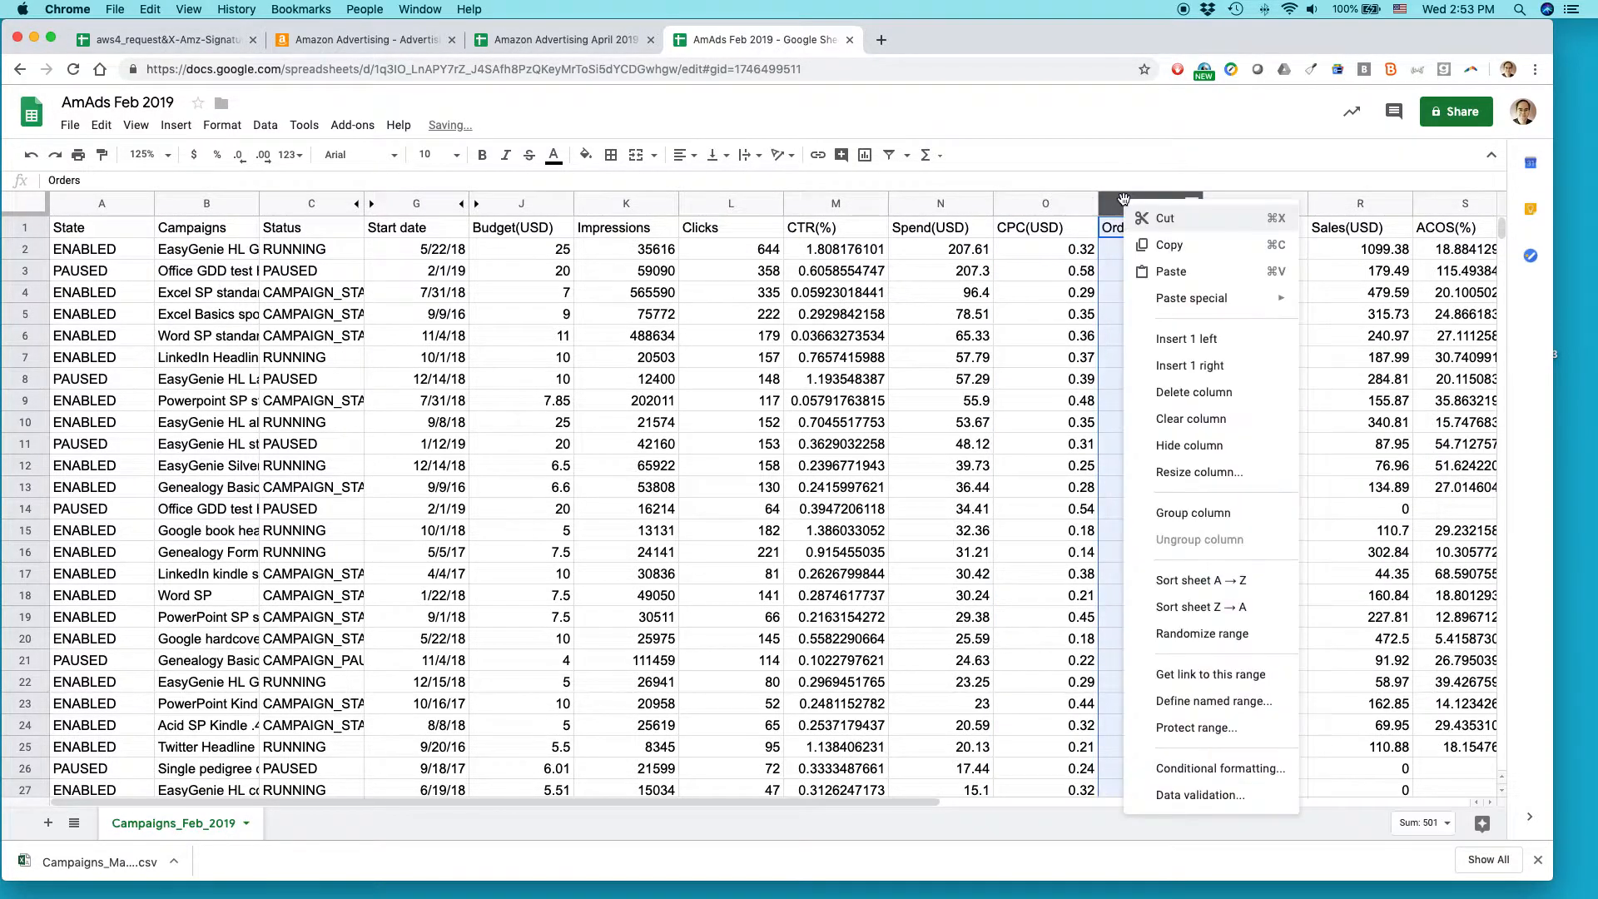
pyautogui.click(1169, 364)
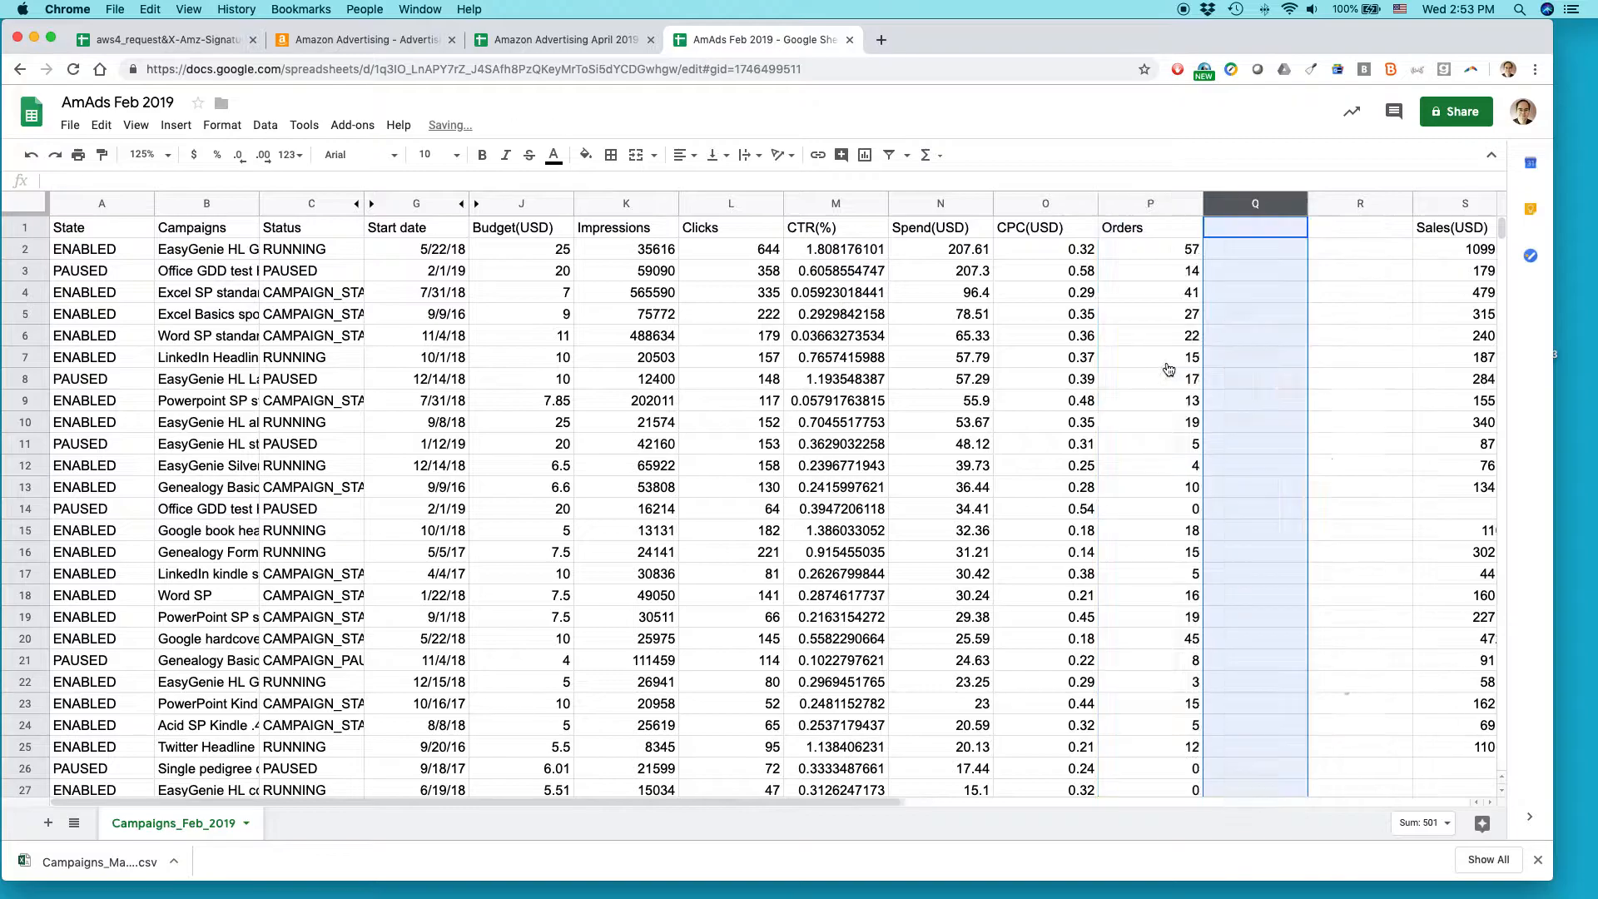
# - Enter the headers "spend/order" in Q1 and "conversion rate" in R1
pyautogui.click(1260, 233)
pyautogui.write('spend/')
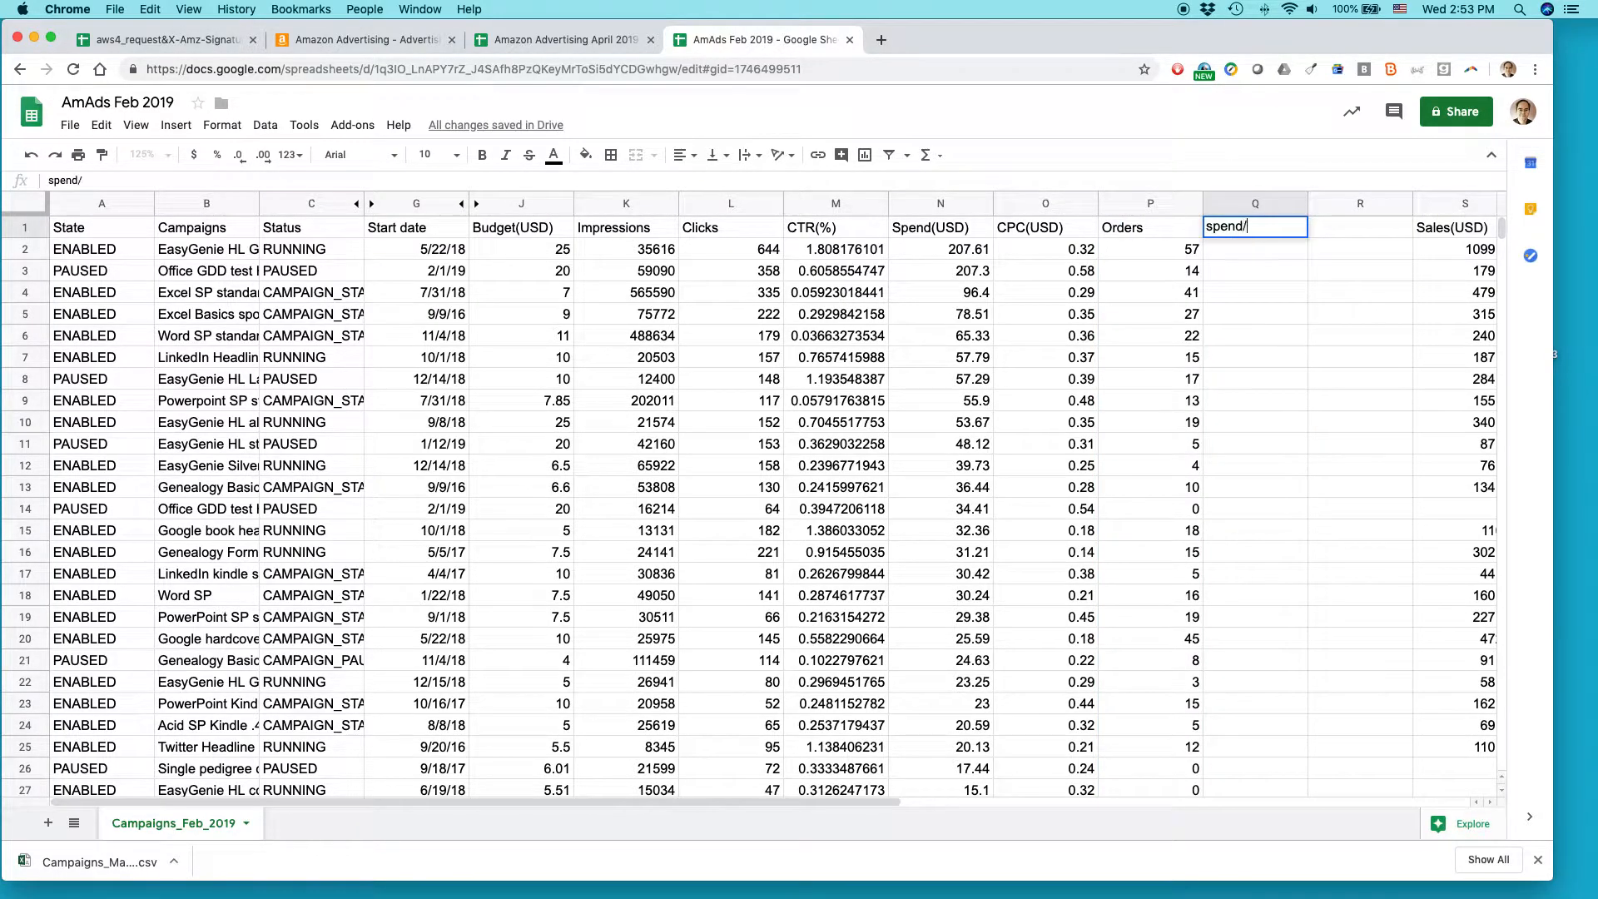
pyautogui.write('order')
pyautogui.press('Tab')
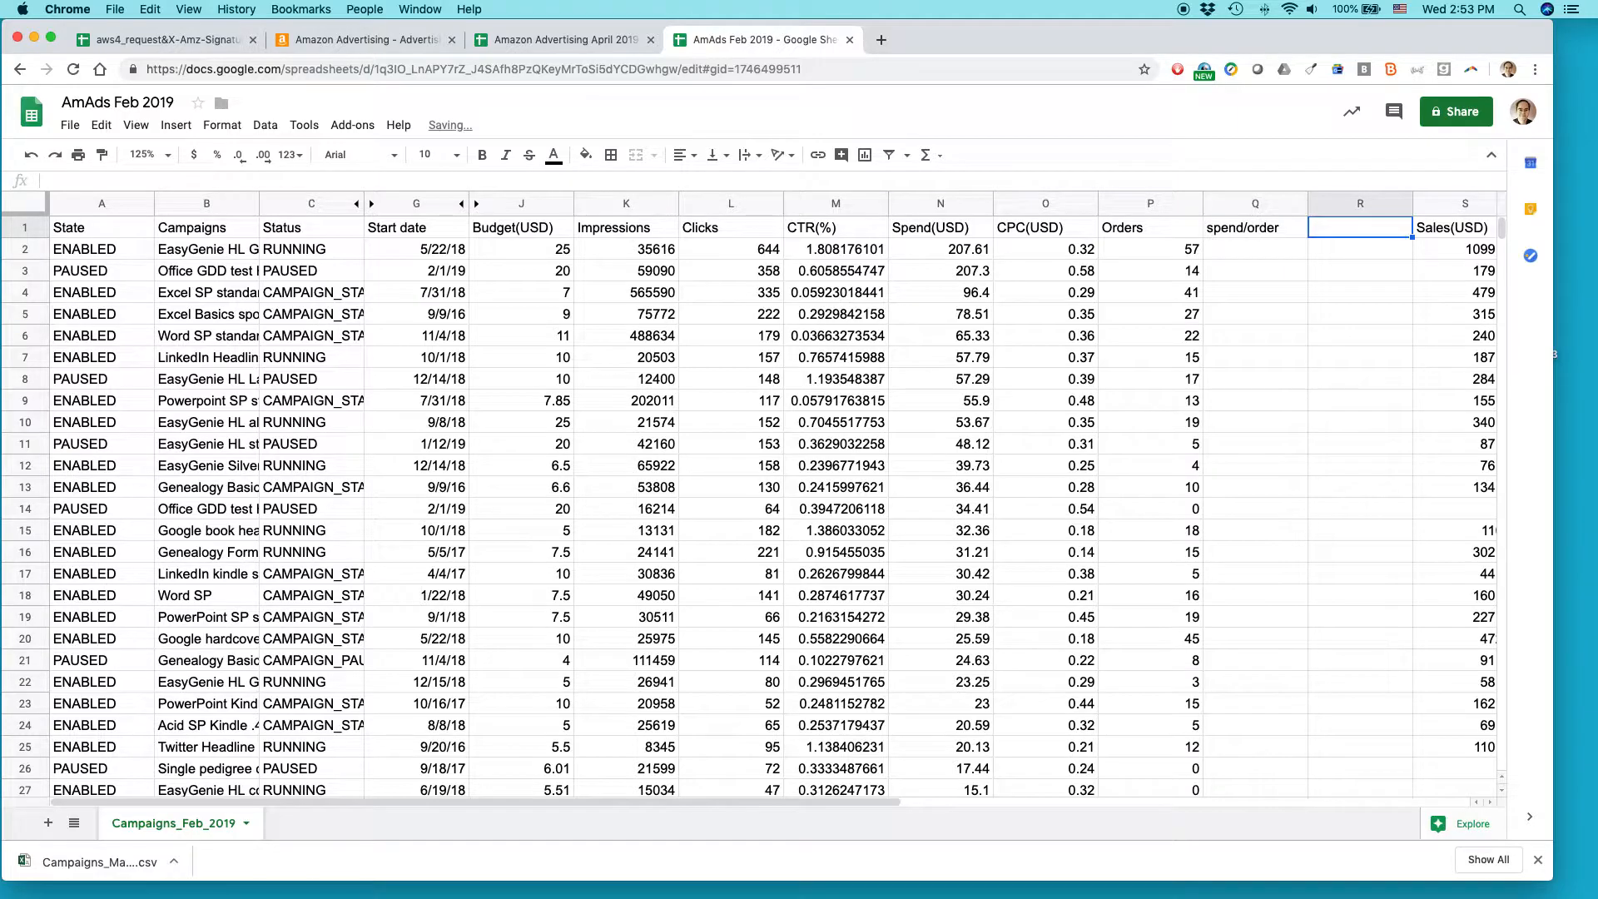
pyautogui.write('conversion')
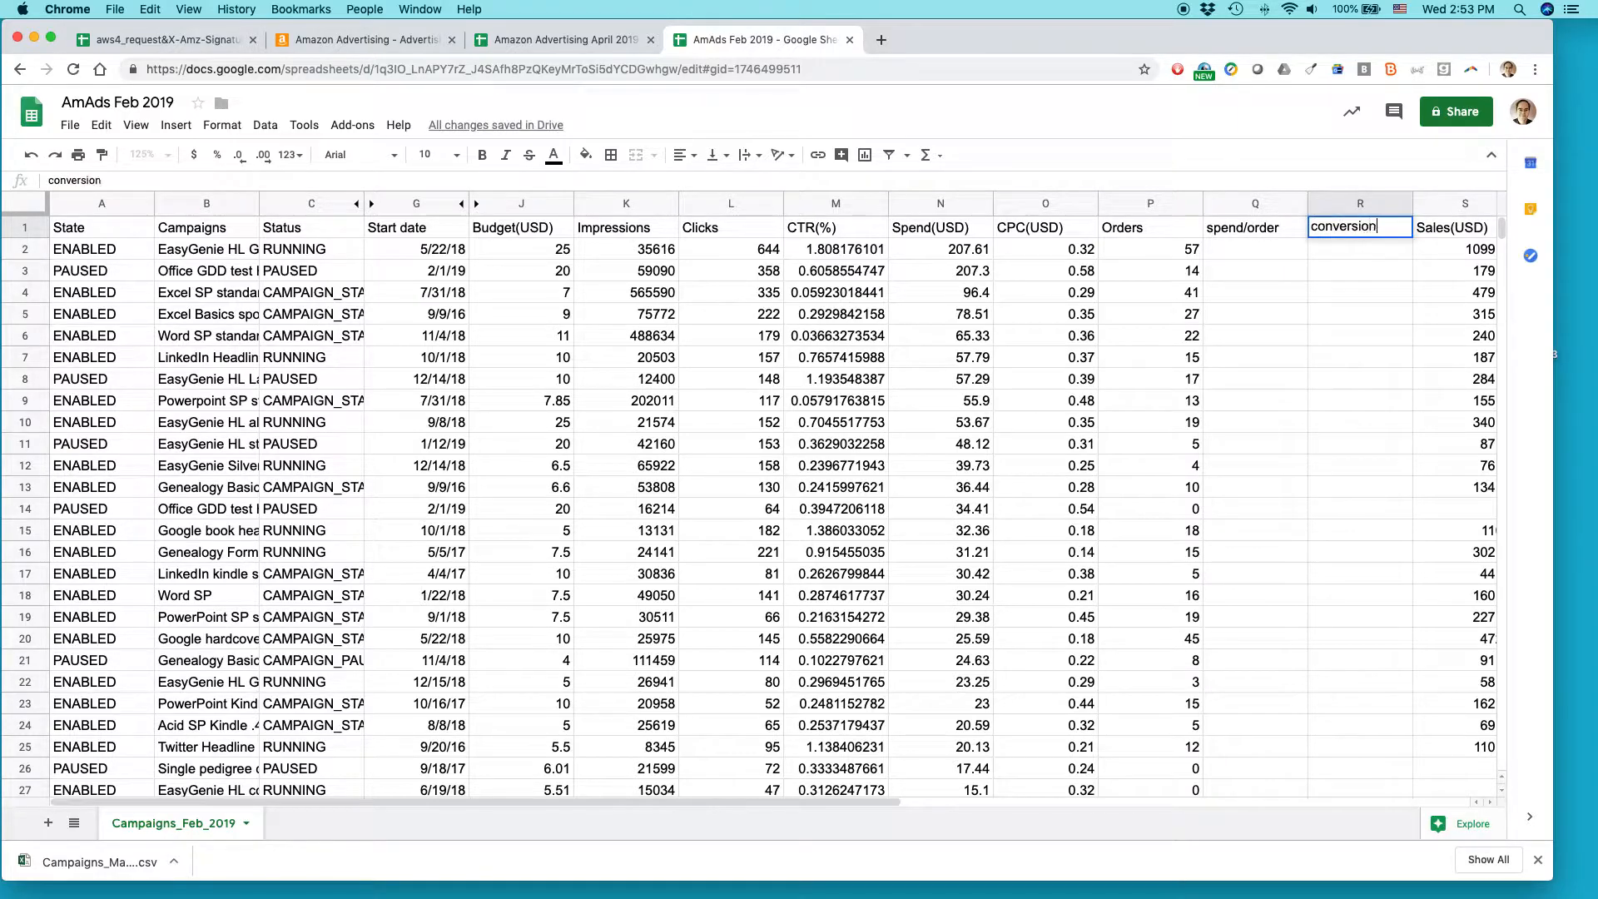
pyautogui.write(' rate')
pyautogui.press('Return')
pyautogui.press('Up')
pyautogui.press('Left')
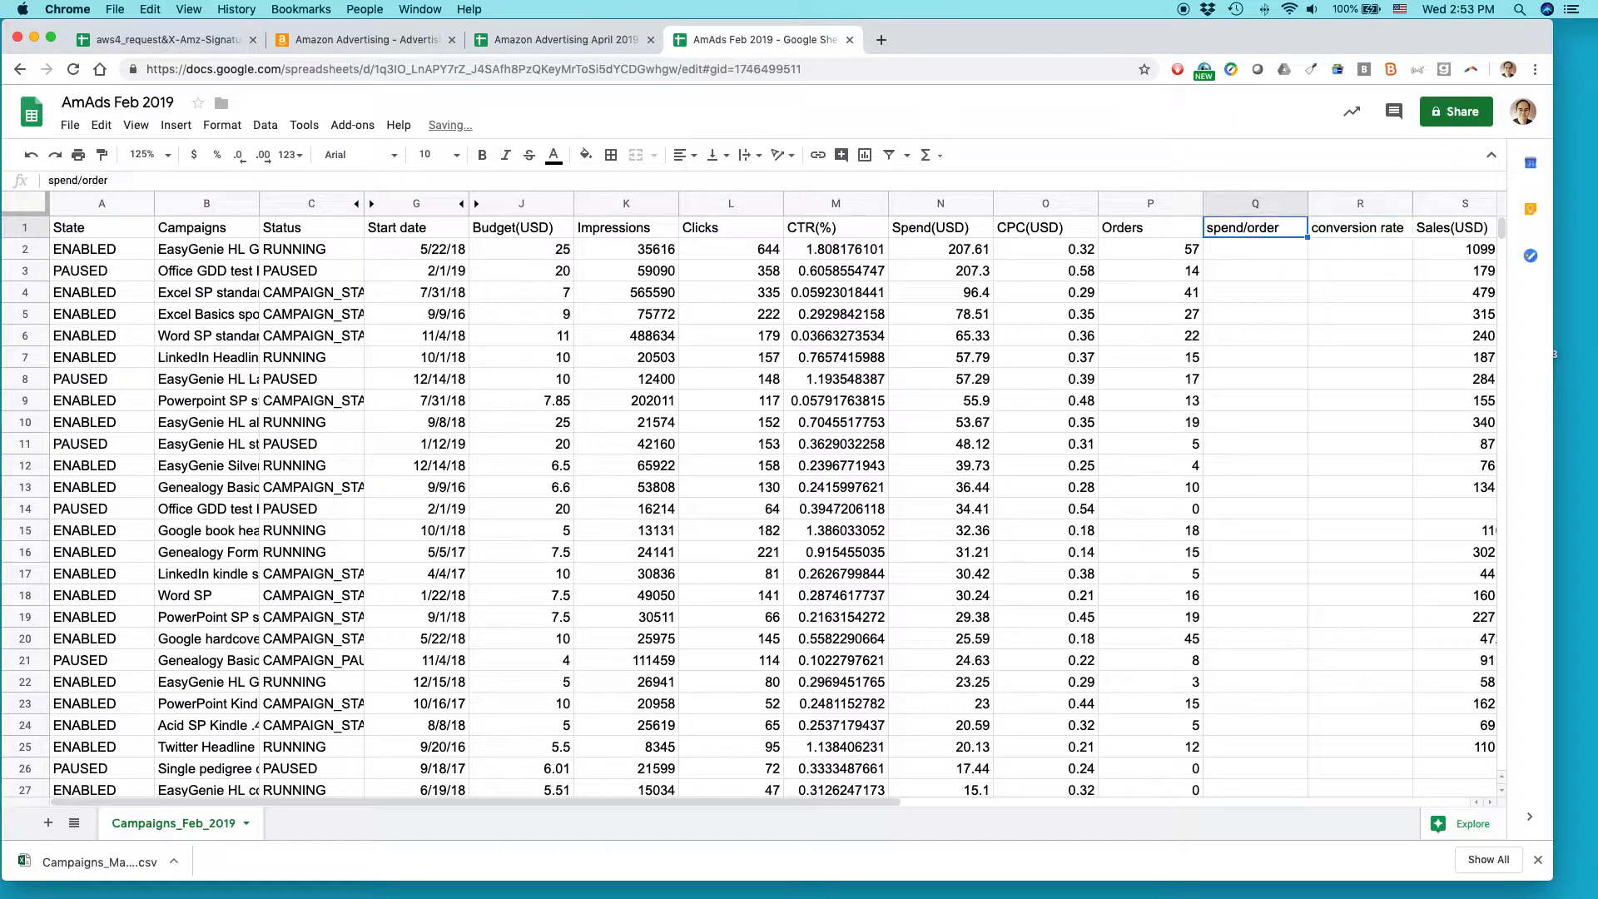
# - Enter the formula =N2/P2 in Q2 to divide the first campaign's spend by its orders
pyautogui.press('Down')
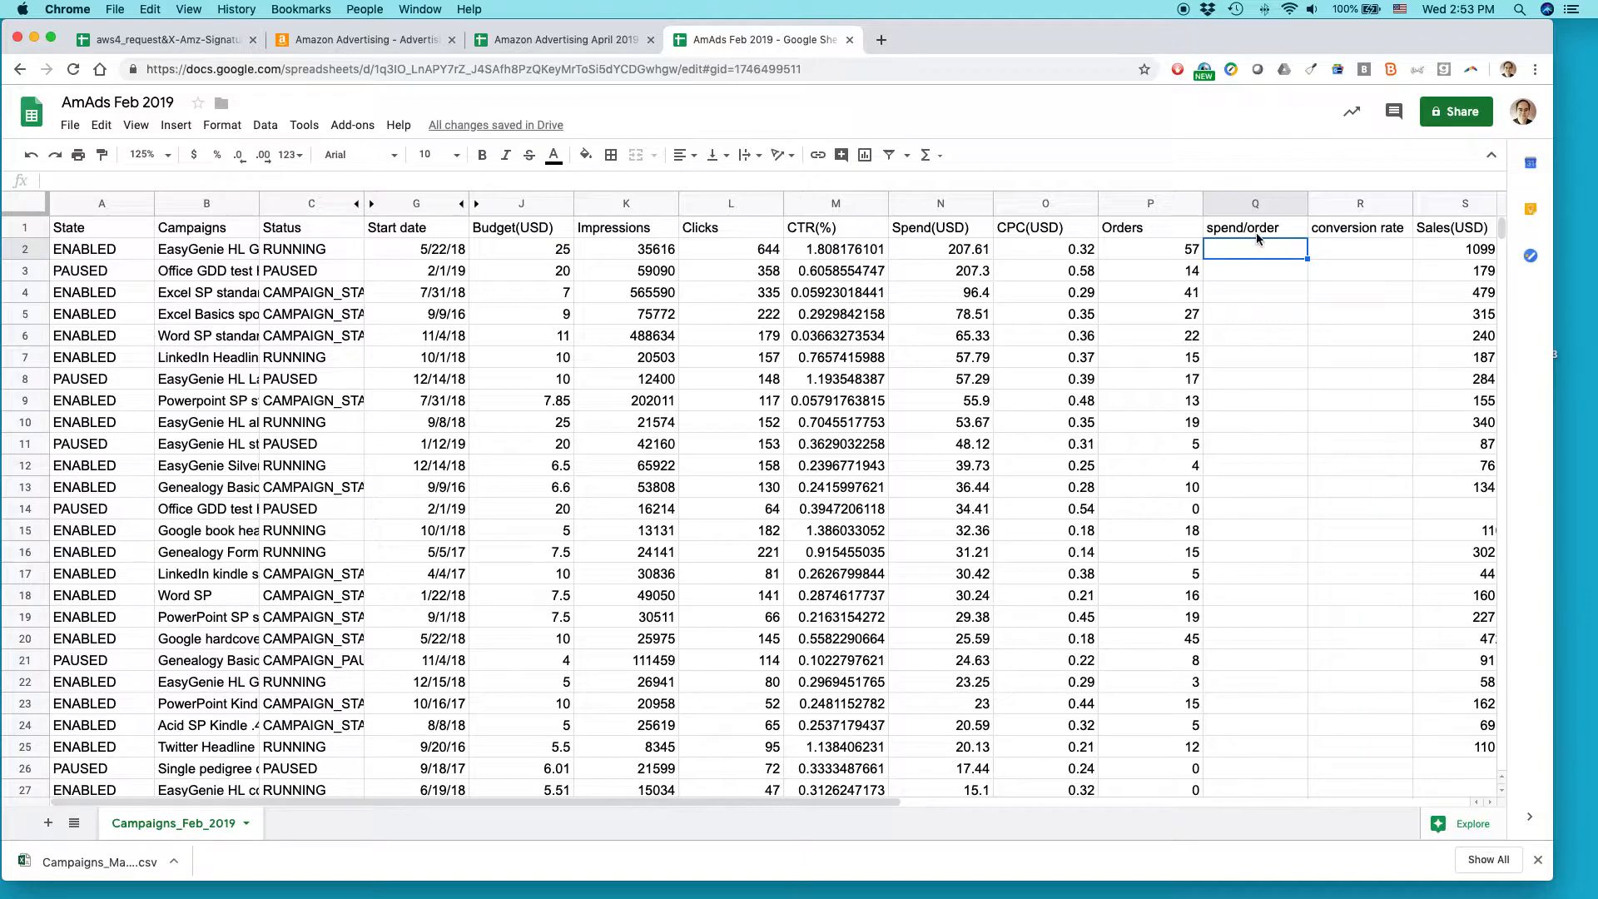
pyautogui.click(945, 251)
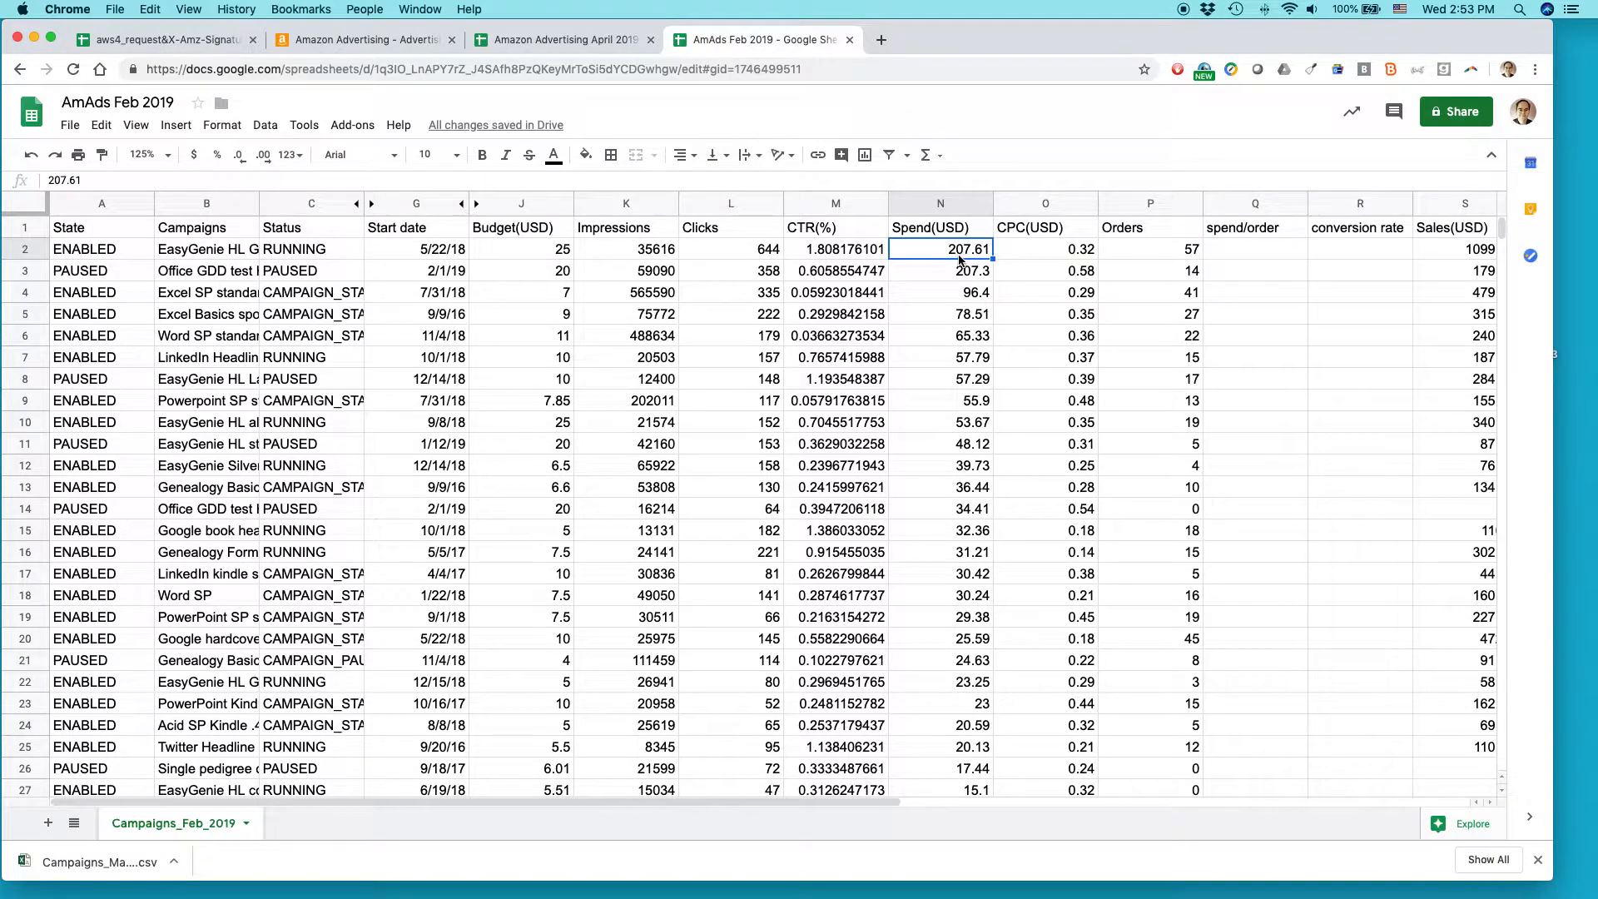
pyautogui.click(1176, 249)
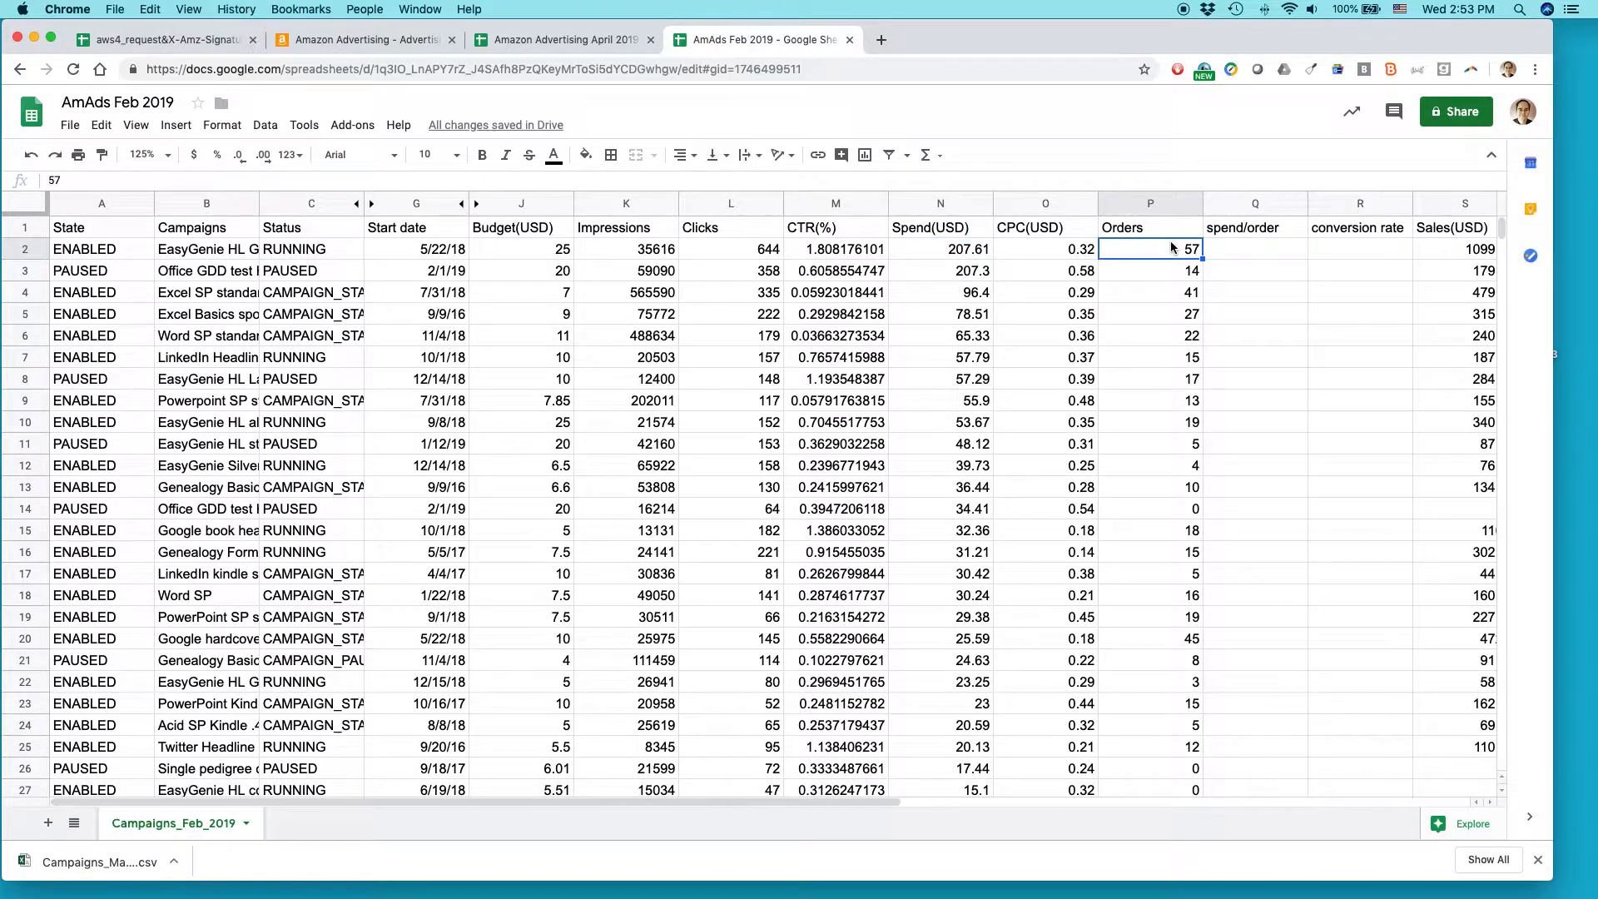
pyautogui.click(963, 252)
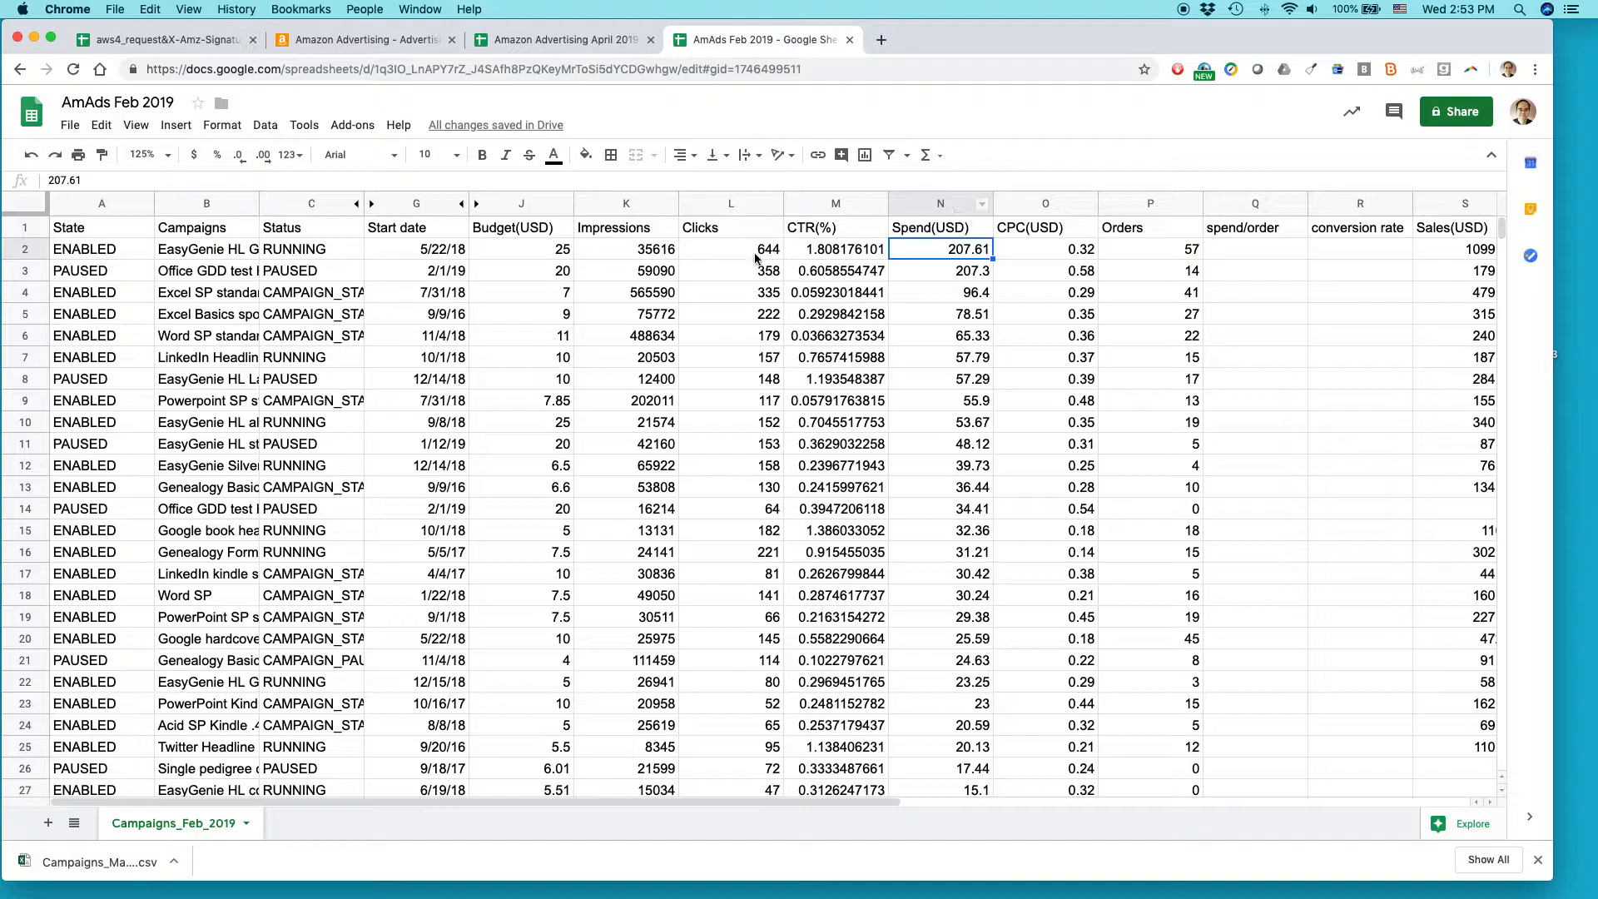
pyautogui.click(1221, 254)
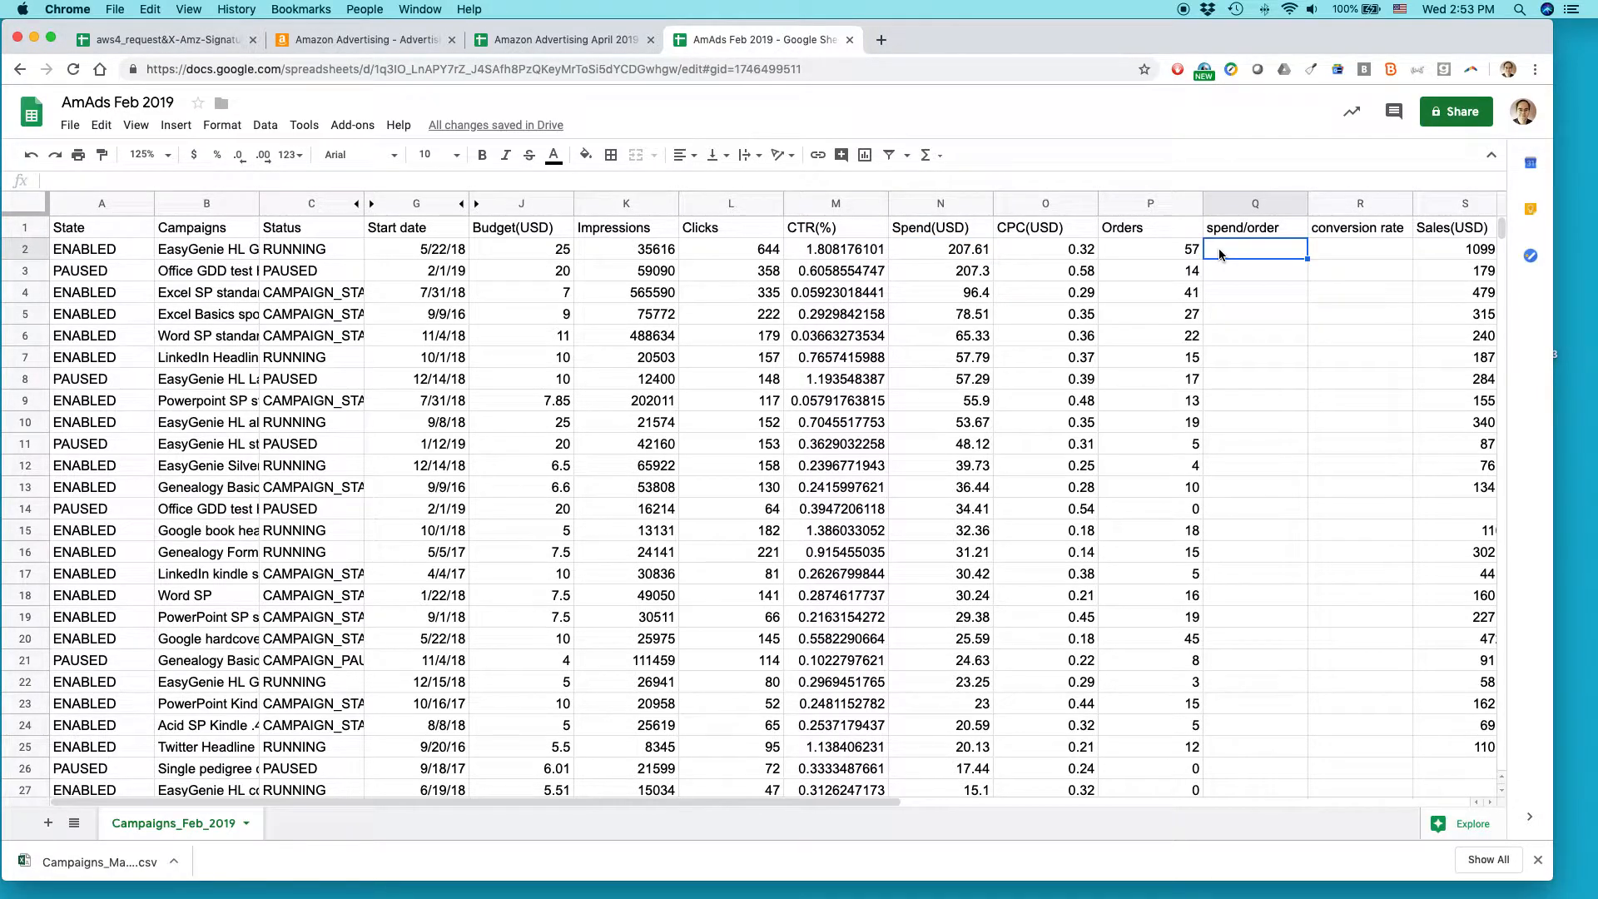
pyautogui.write('=')
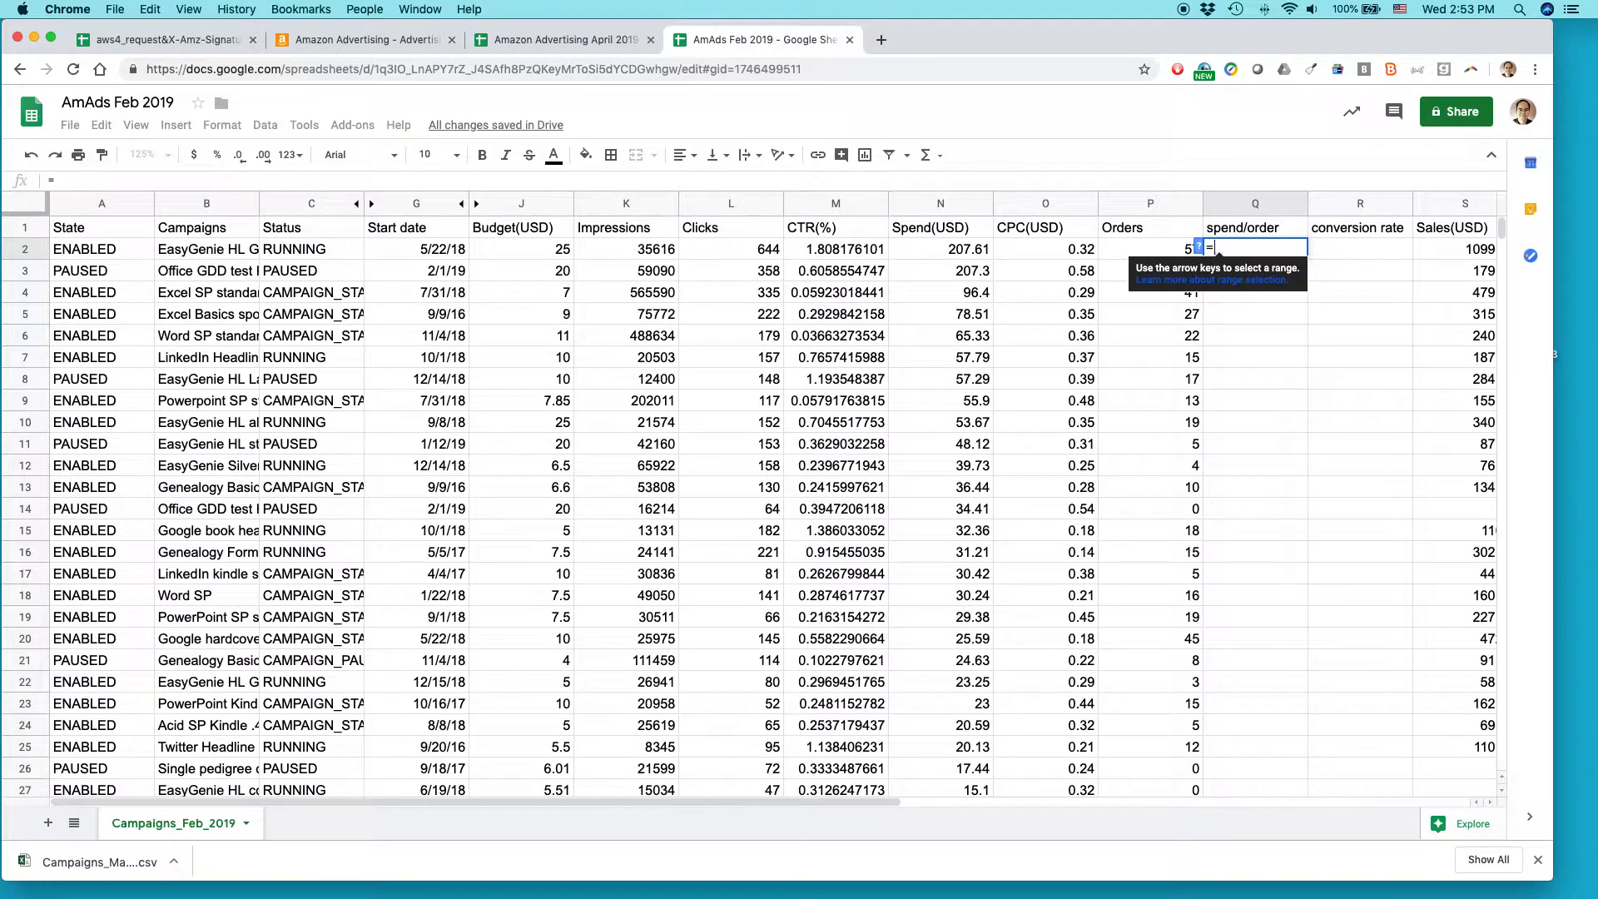
pyautogui.write('n2')
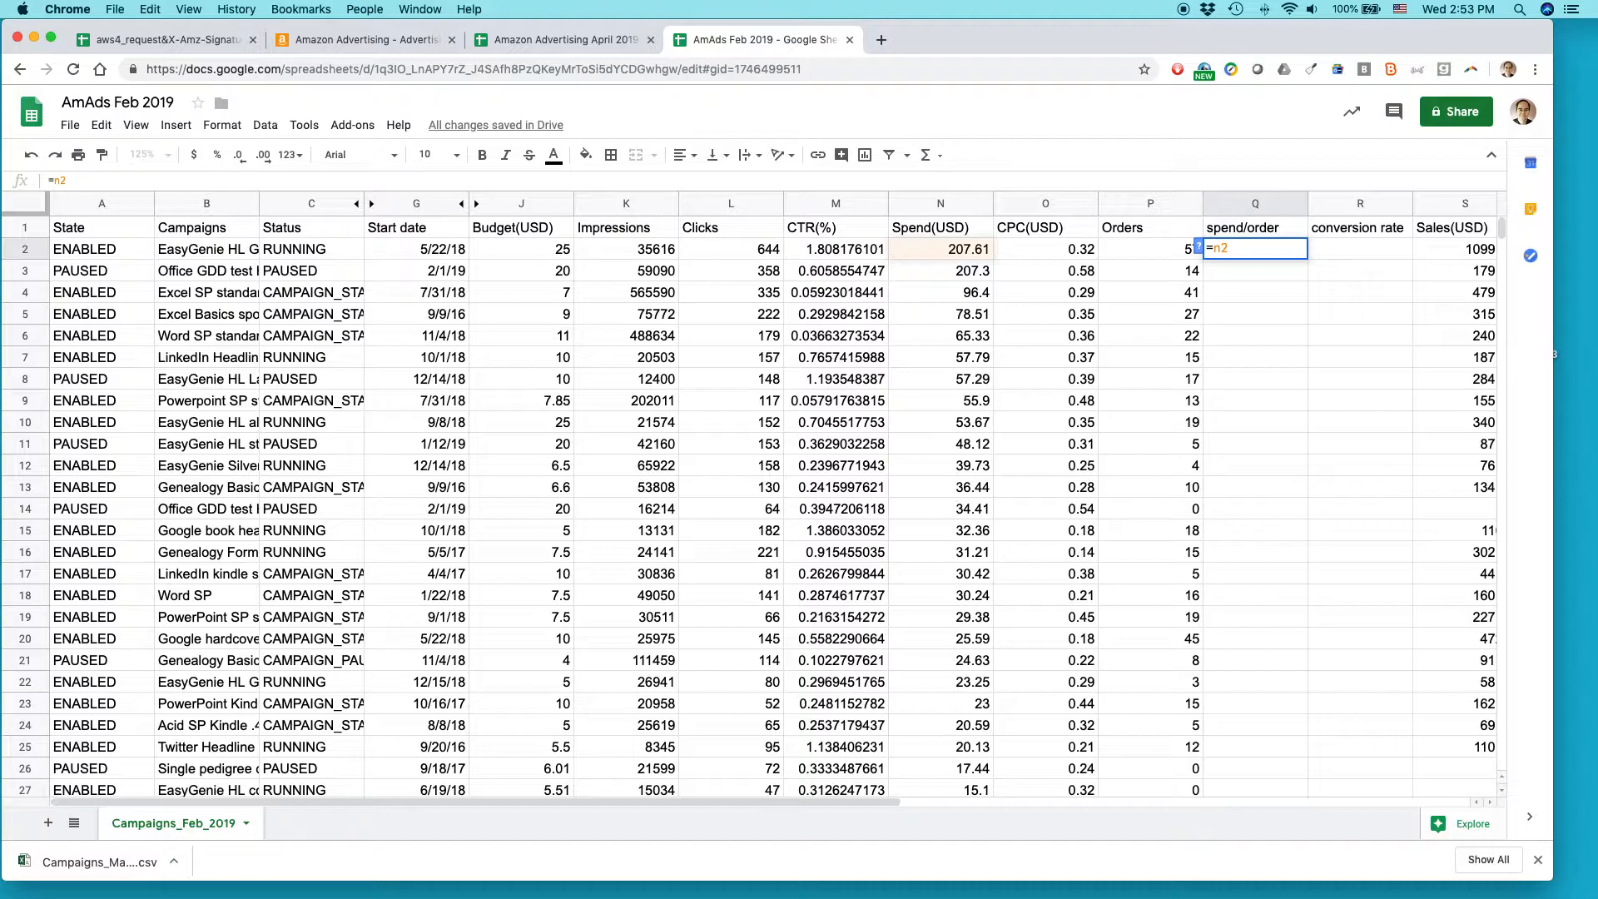
pyautogui.write('/')
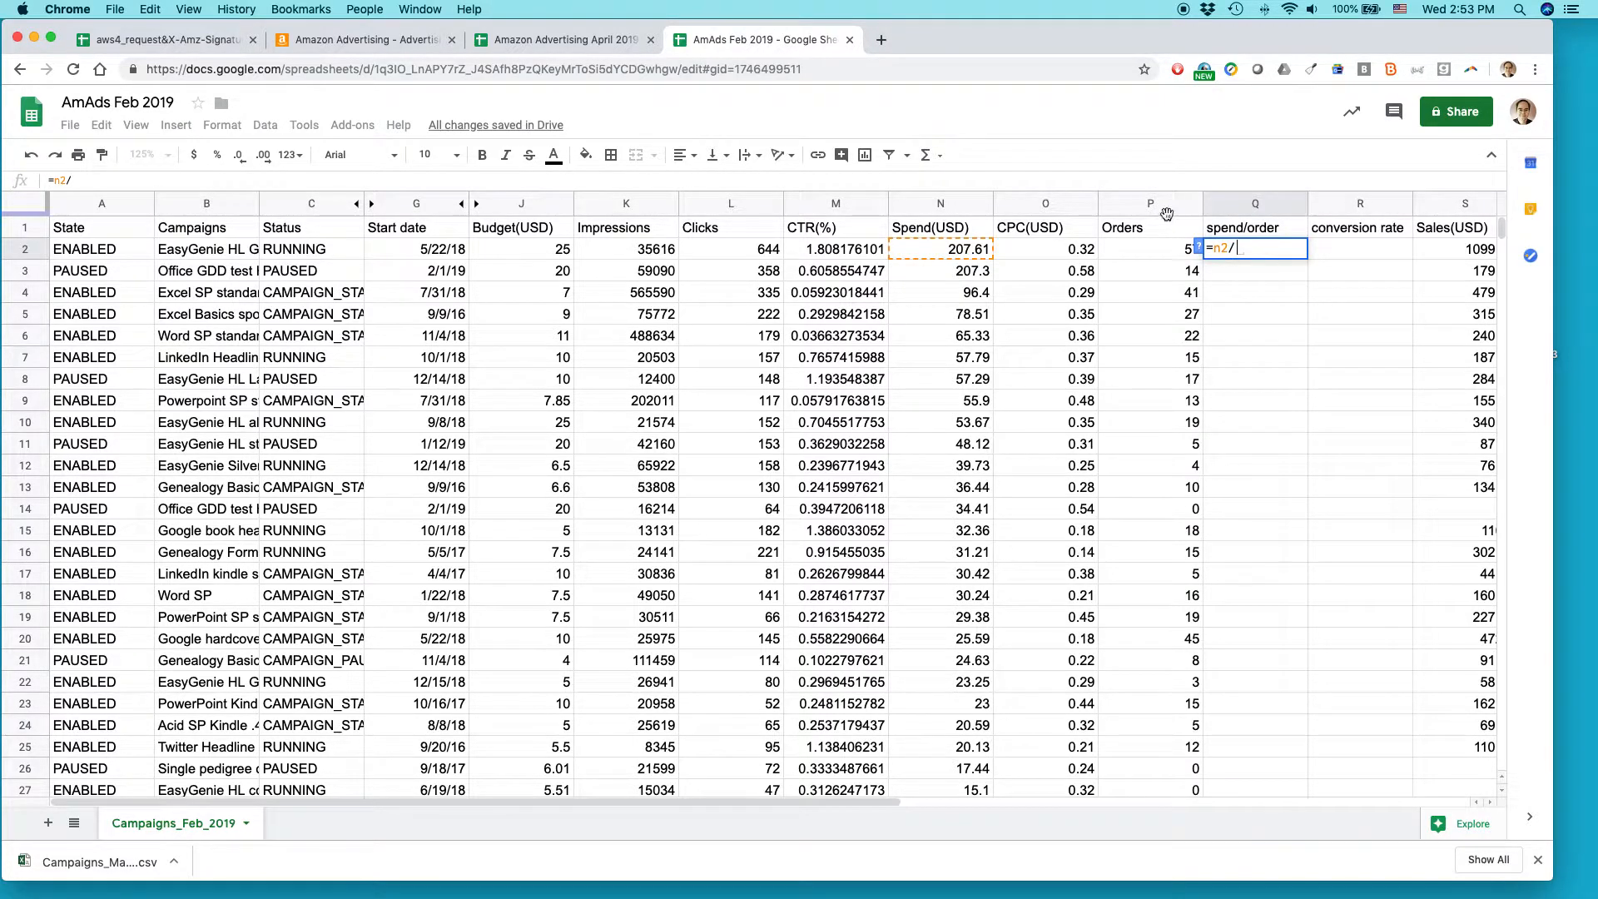
pyautogui.write('p2')
pyautogui.press('Return')
pyautogui.press('Up')
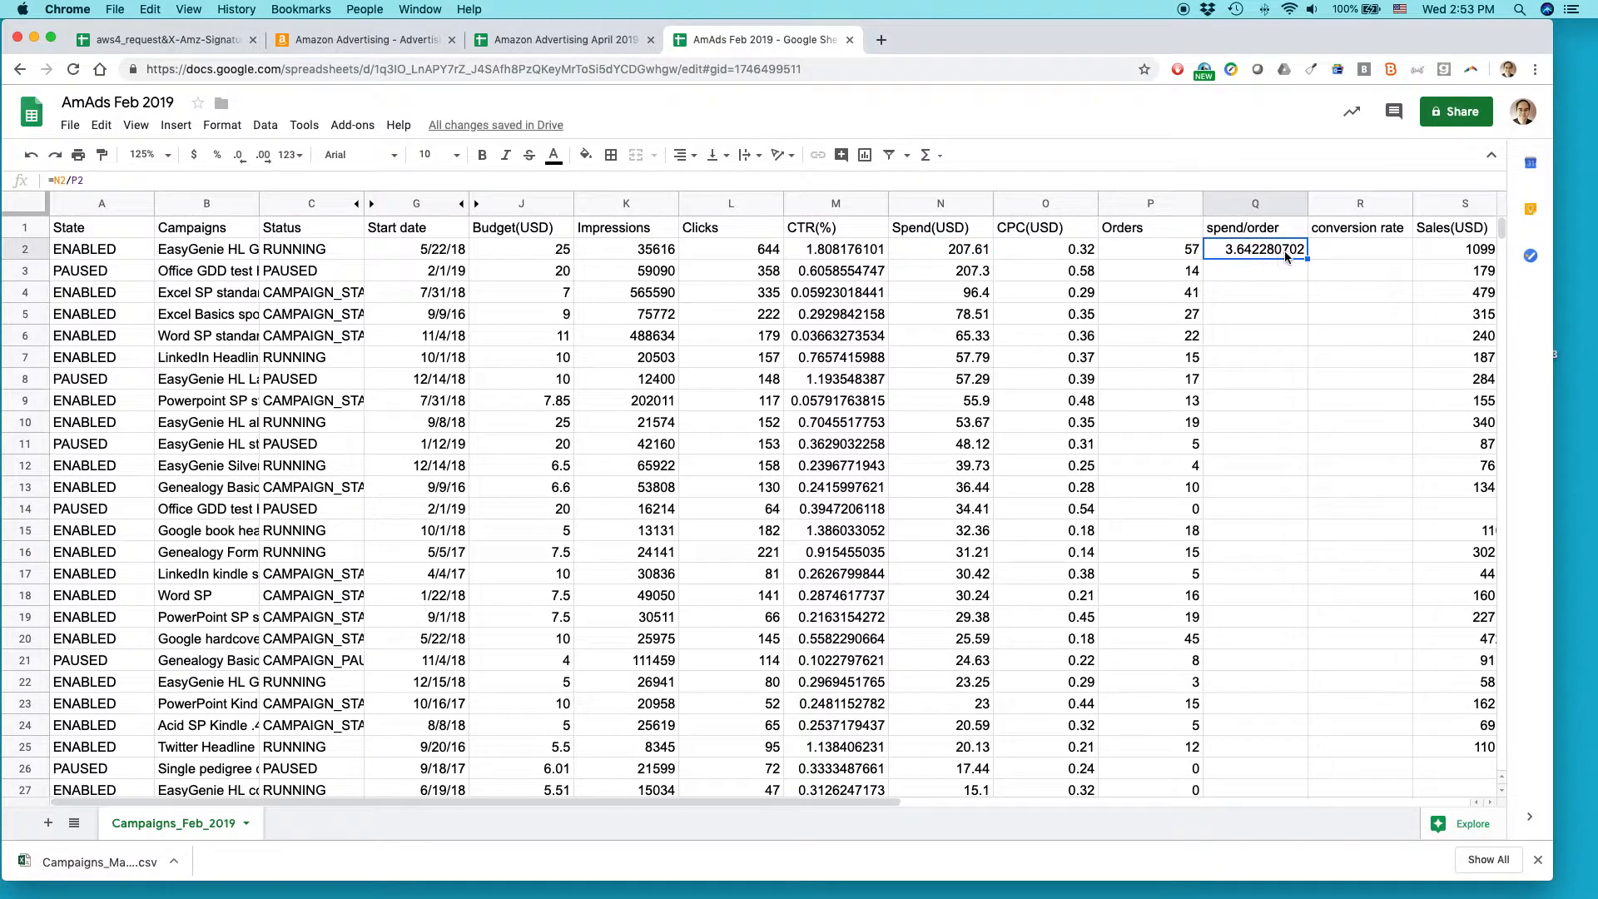
# - Format Q2 as currency and fill its spend/order formula down to Q14
pyautogui.click(193, 156)
pyautogui.moveTo(1309, 260); pyautogui.dragTo(1307, 516)
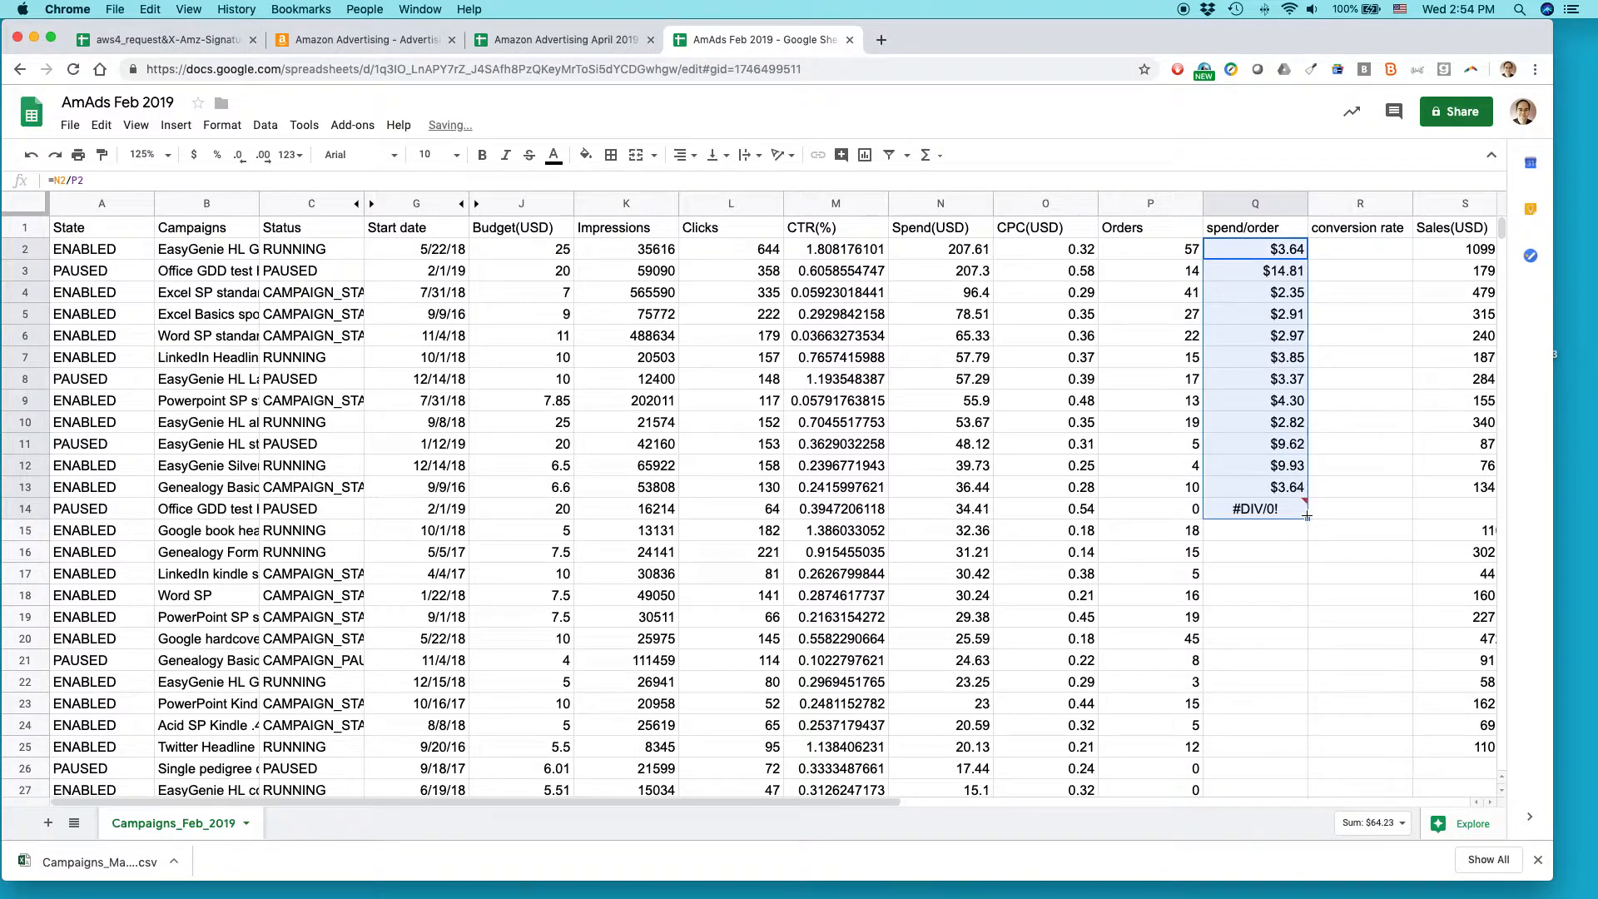
pyautogui.moveTo(1267, 509)
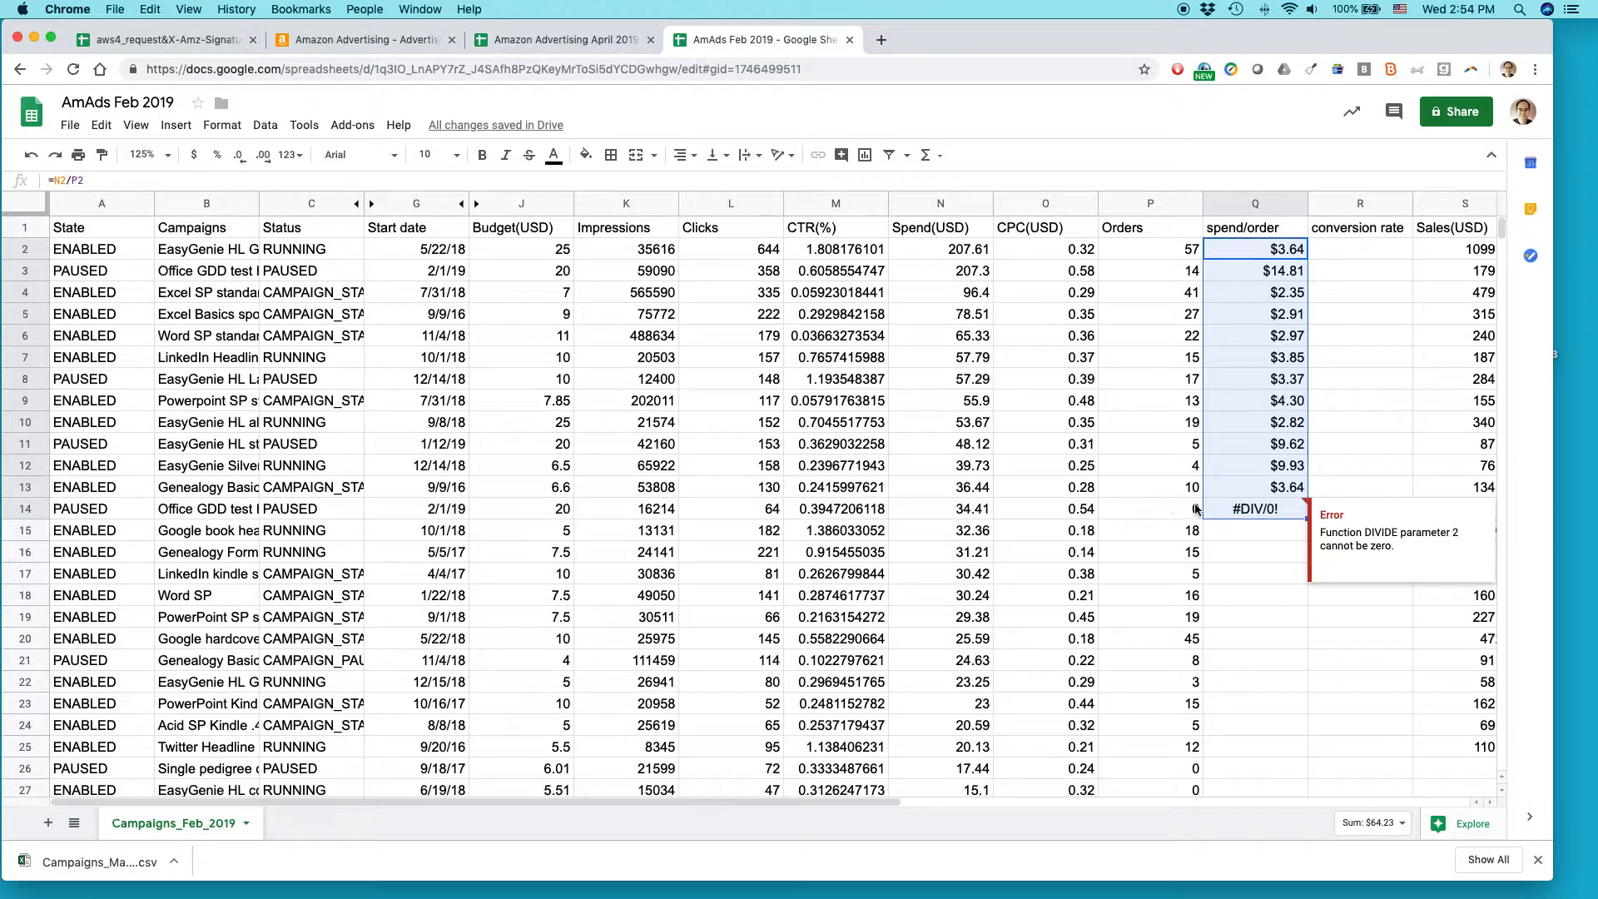
pyautogui.click(1248, 513)
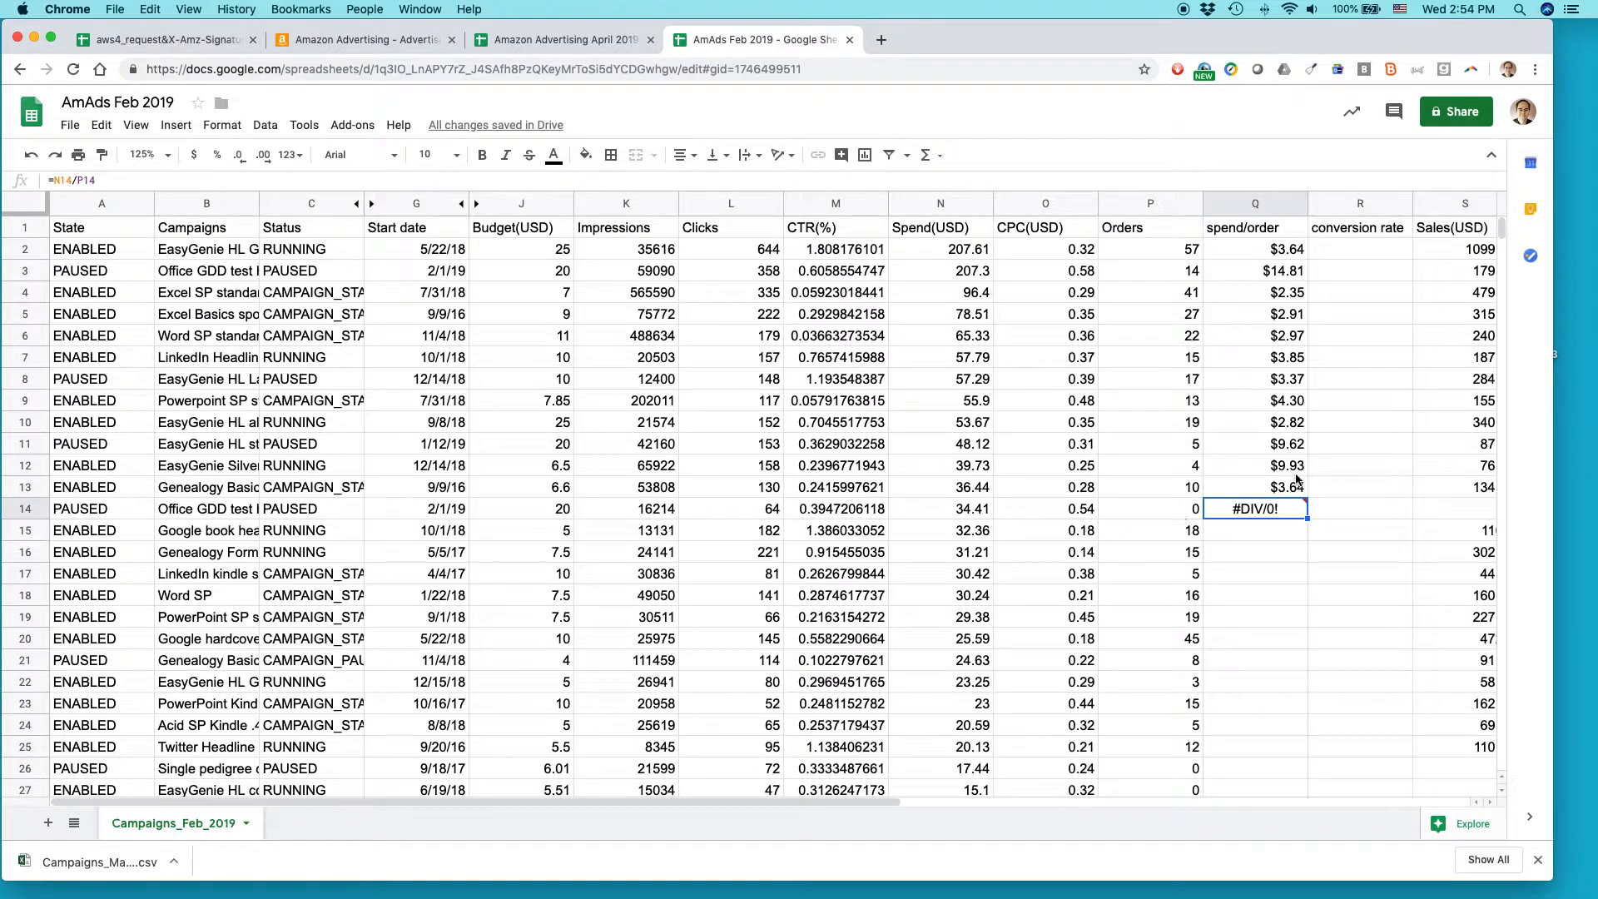
pyautogui.click(1288, 273)
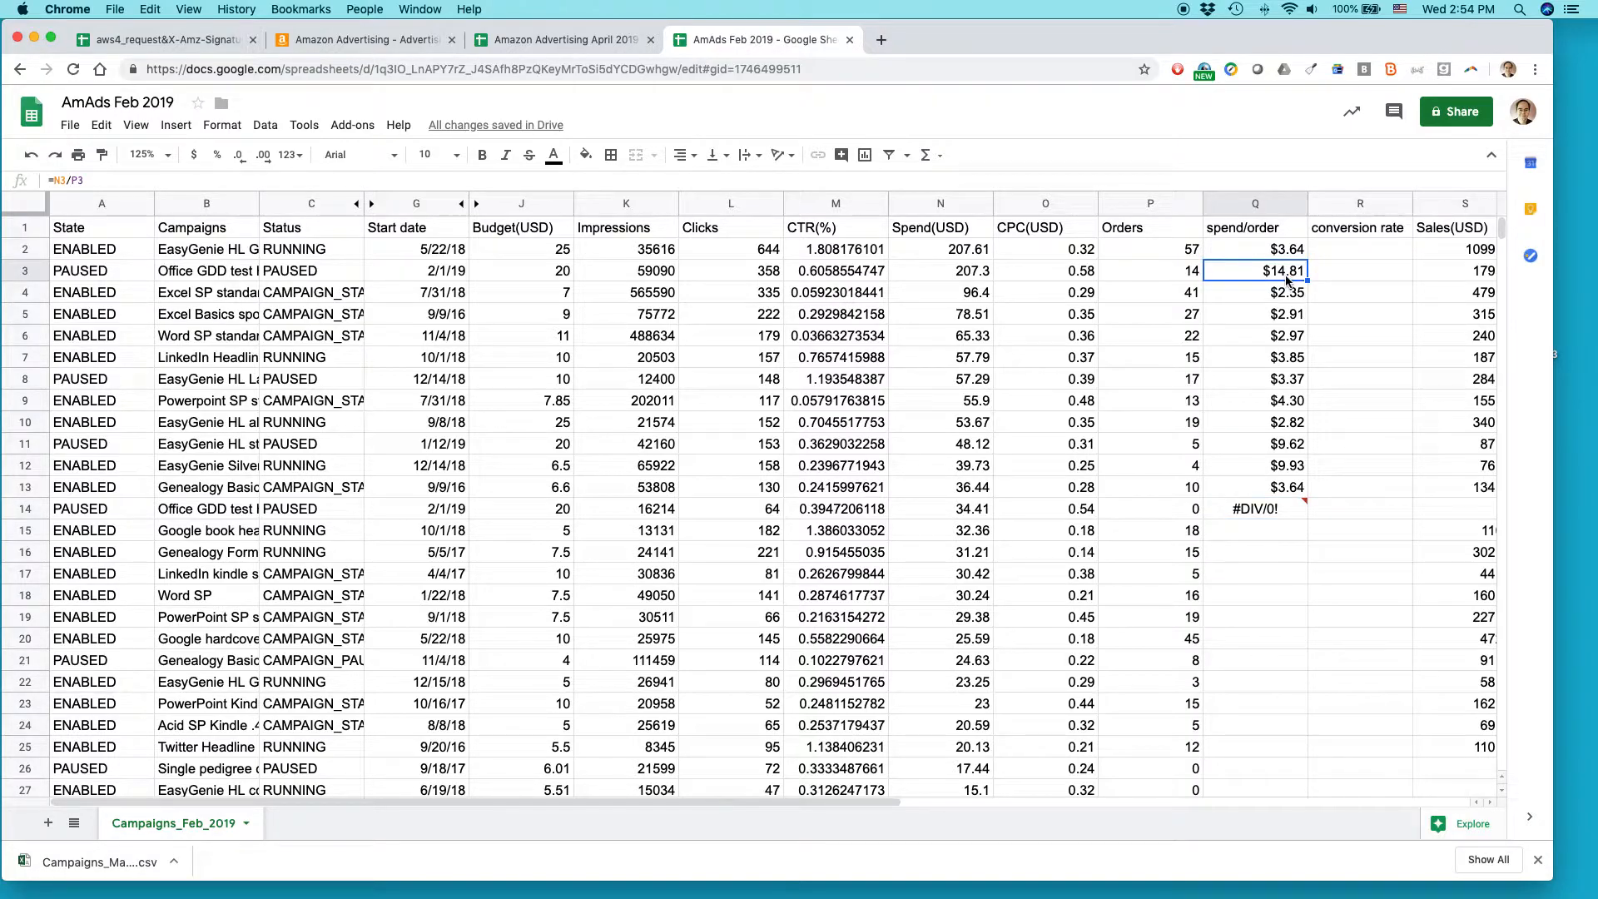
# - Enter the formula =P2/L2 in R2 to divide the first campaign's orders by its clicks
pyautogui.click(1354, 252)
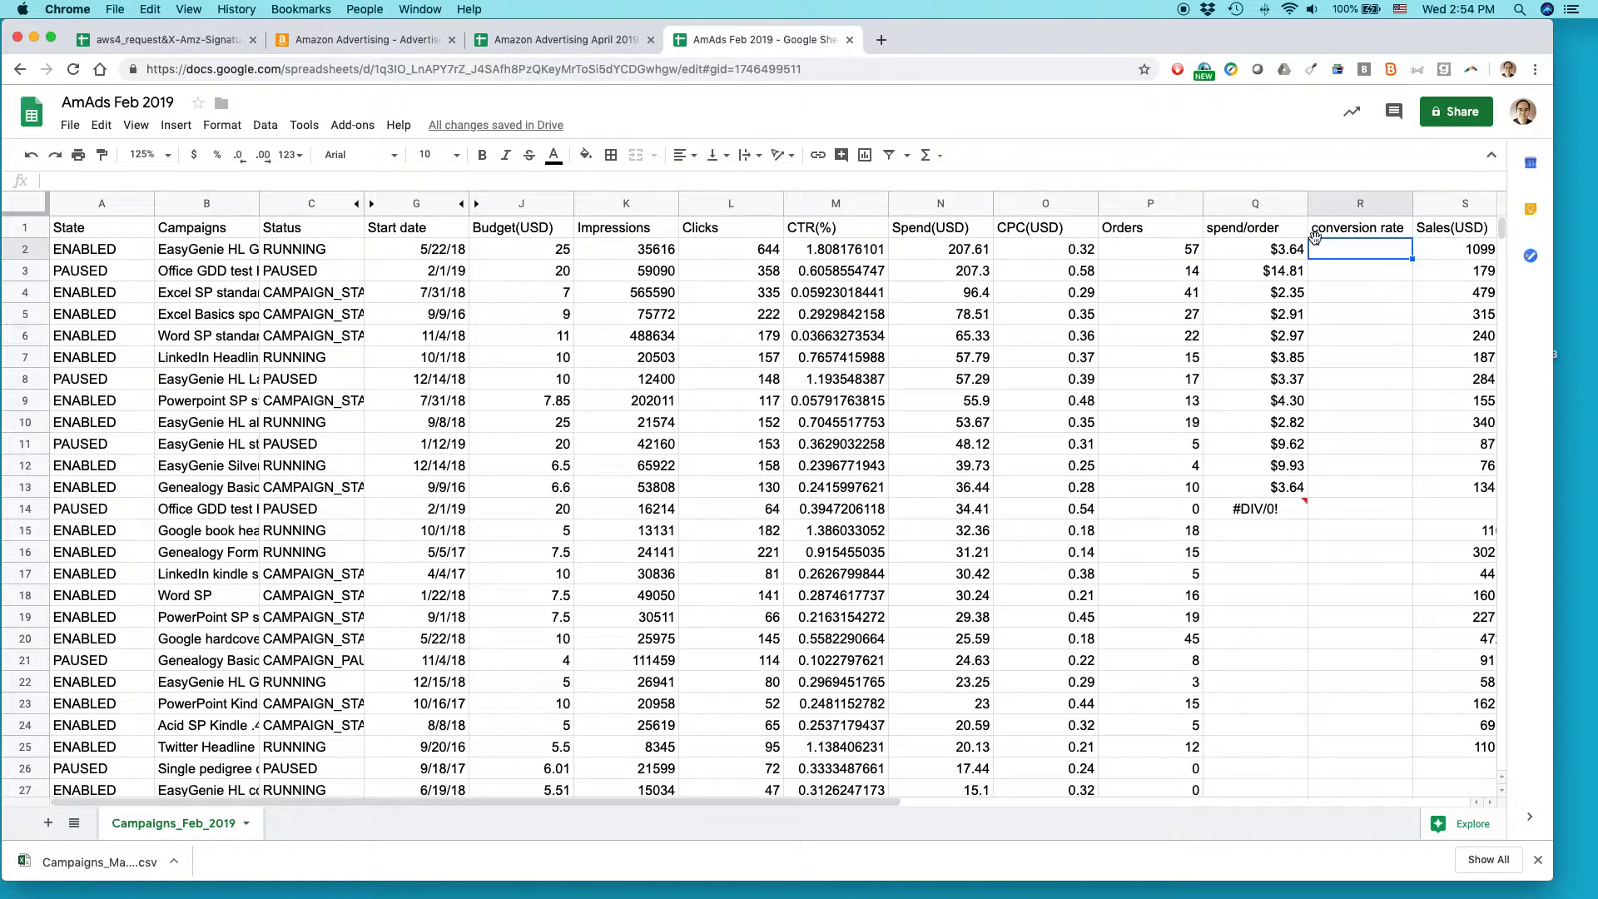
pyautogui.write('=p2/l2')
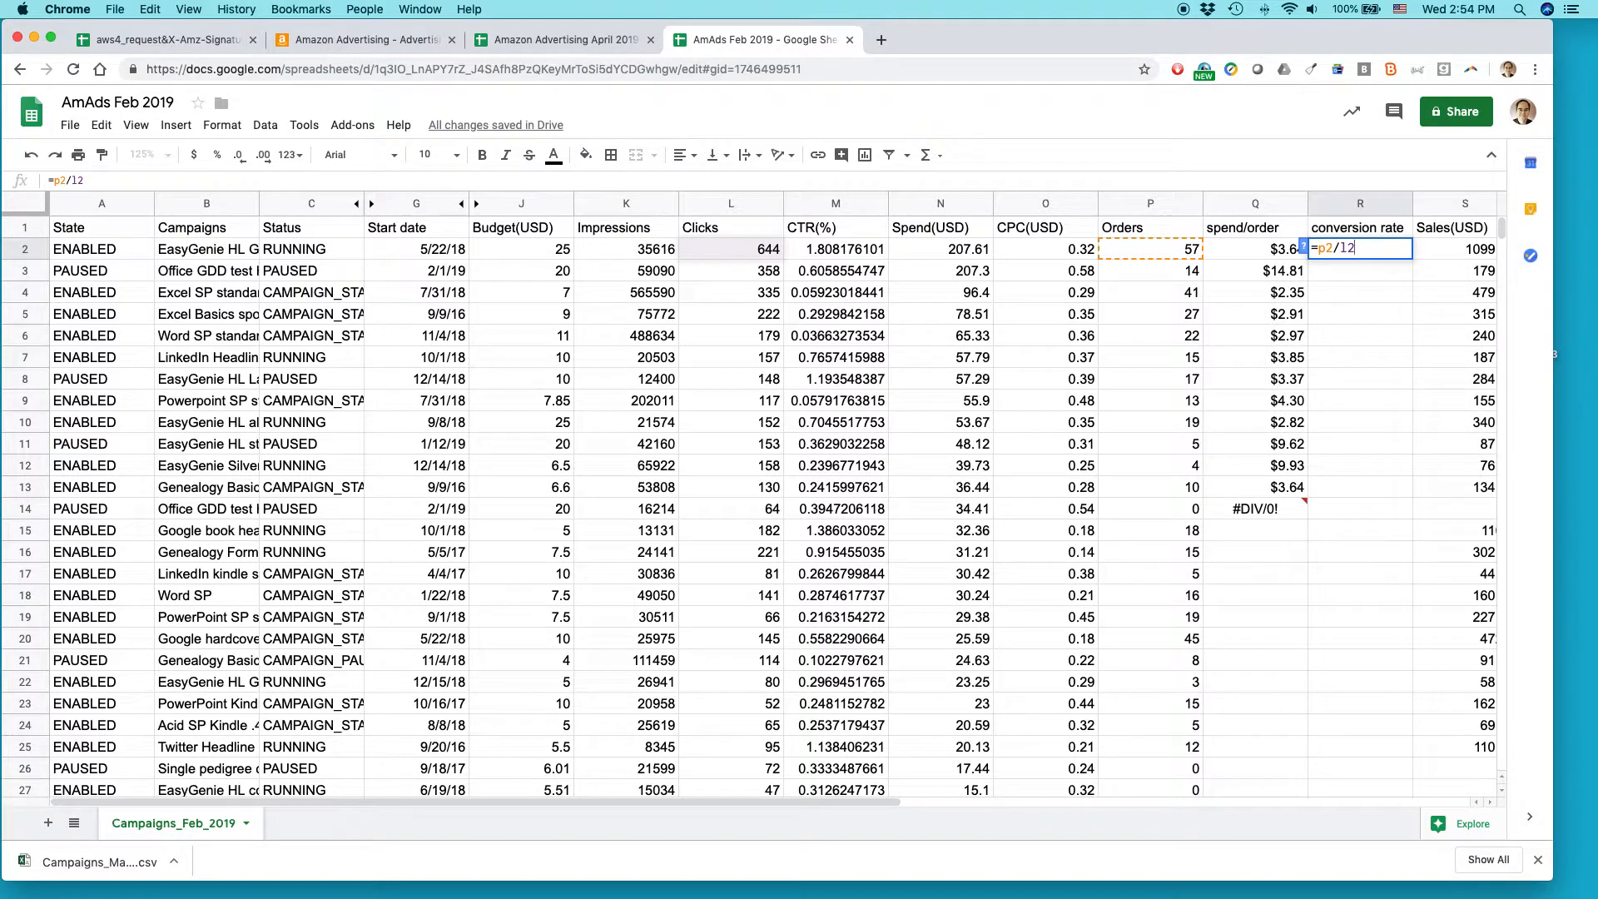
pyautogui.press('Return')
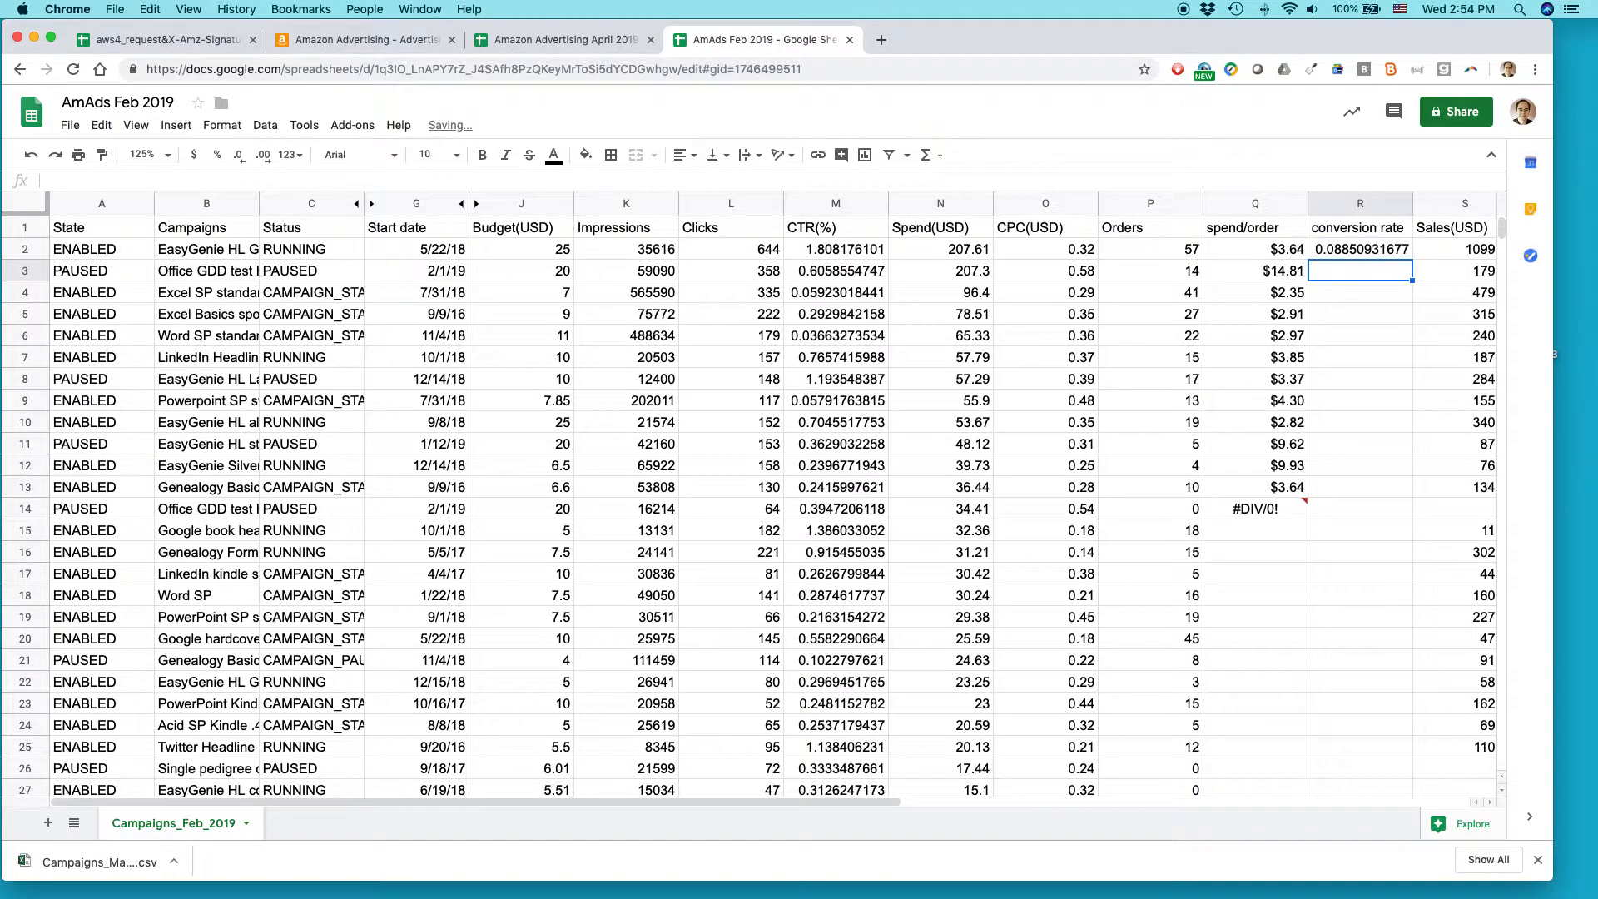
# - Format R2 as a percentage and fill its conversion rate formula down to R13
pyautogui.click(1363, 250)
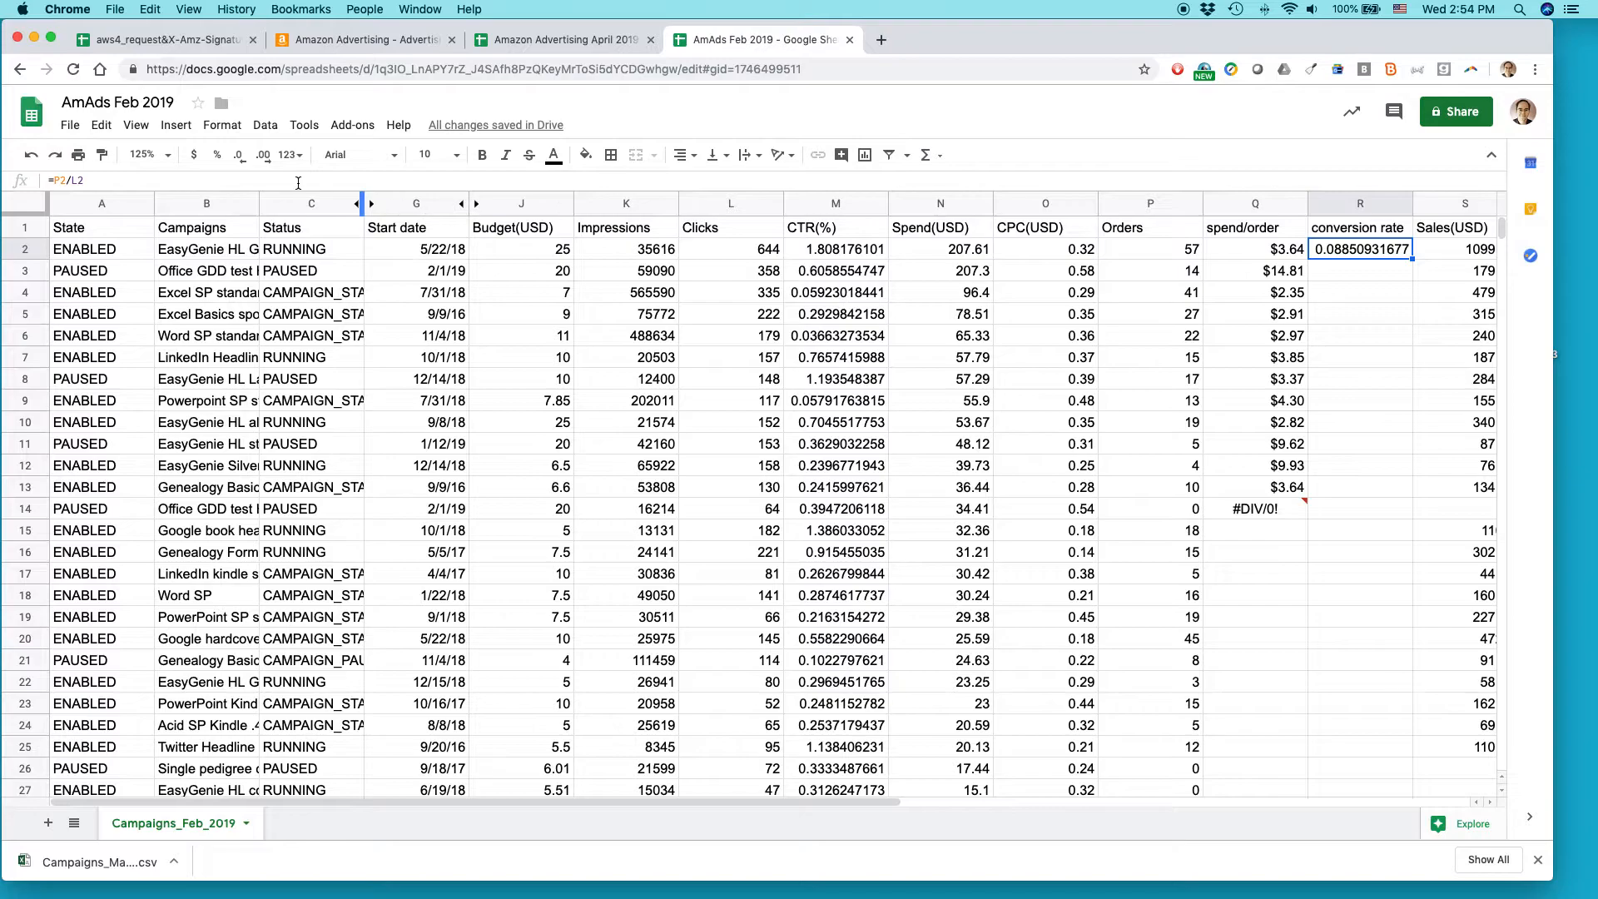
pyautogui.click(218, 161)
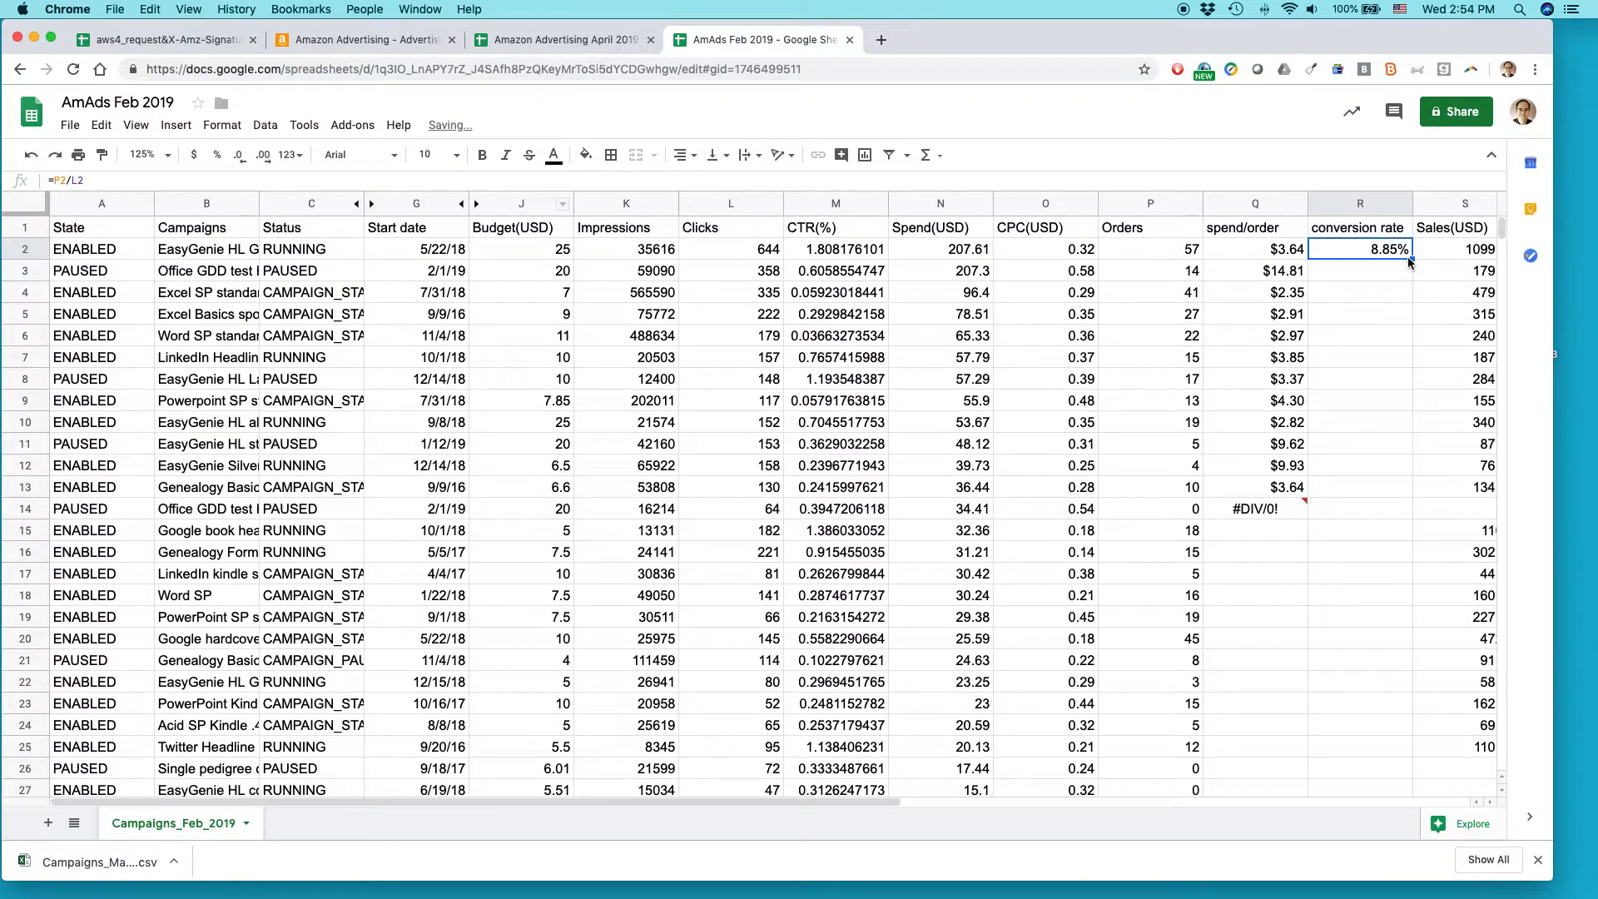
pyautogui.moveTo(1412, 259); pyautogui.dragTo(1420, 488)
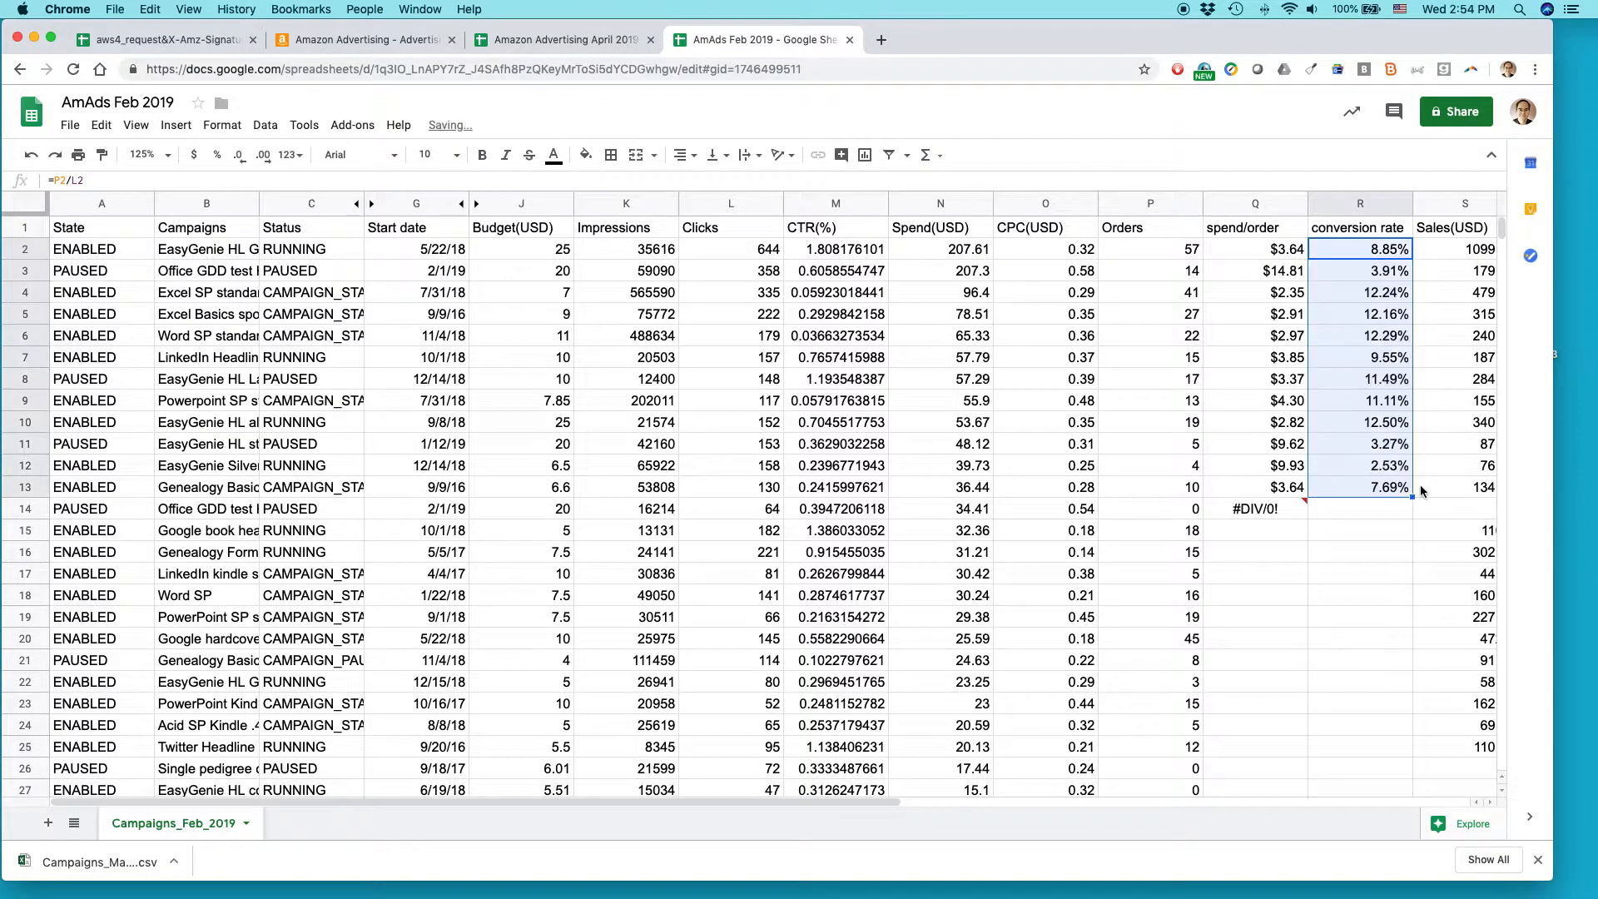
# - Check the conversion rates in R5, R3 and R12, and review the spend/order and conversion rate columns together
pyautogui.click(1387, 319)
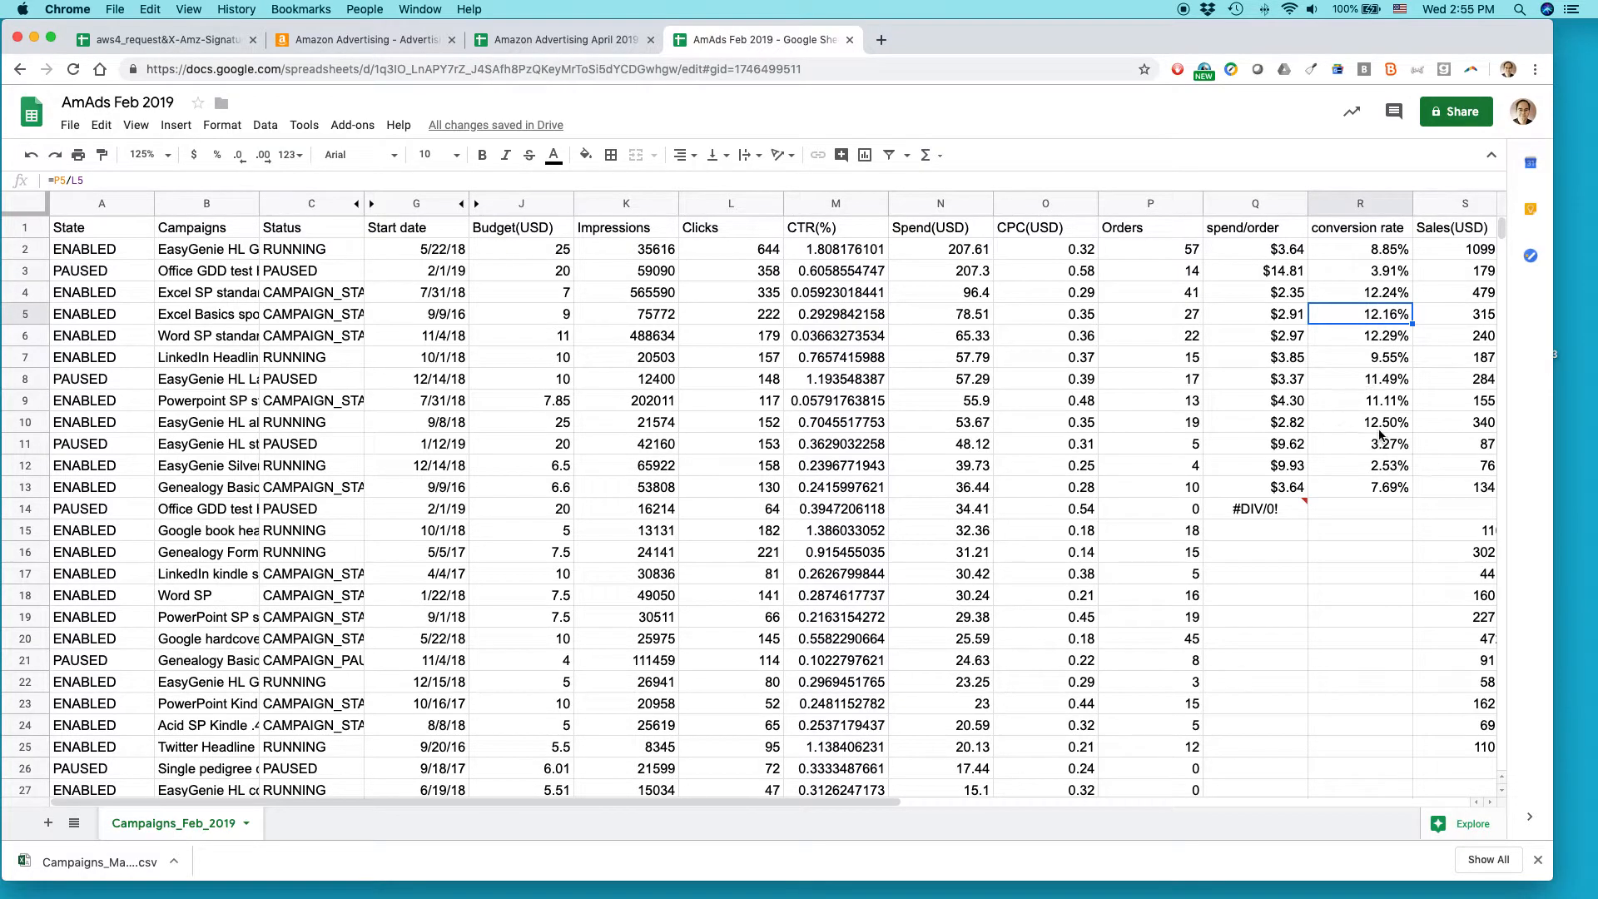
pyautogui.click(1388, 273)
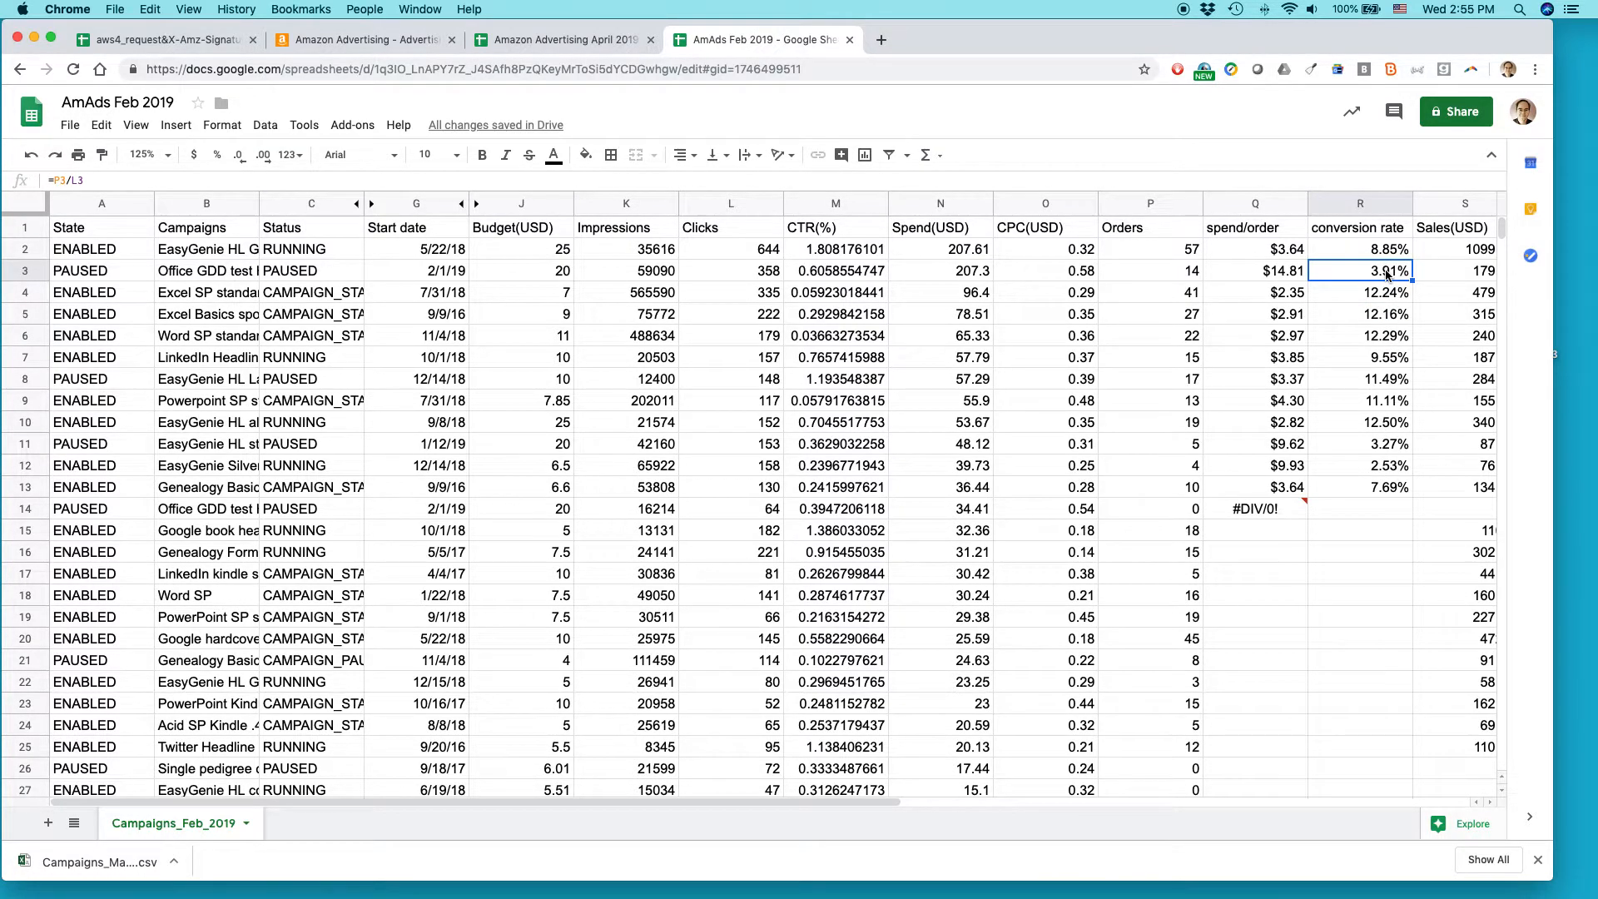
pyautogui.click(1395, 471)
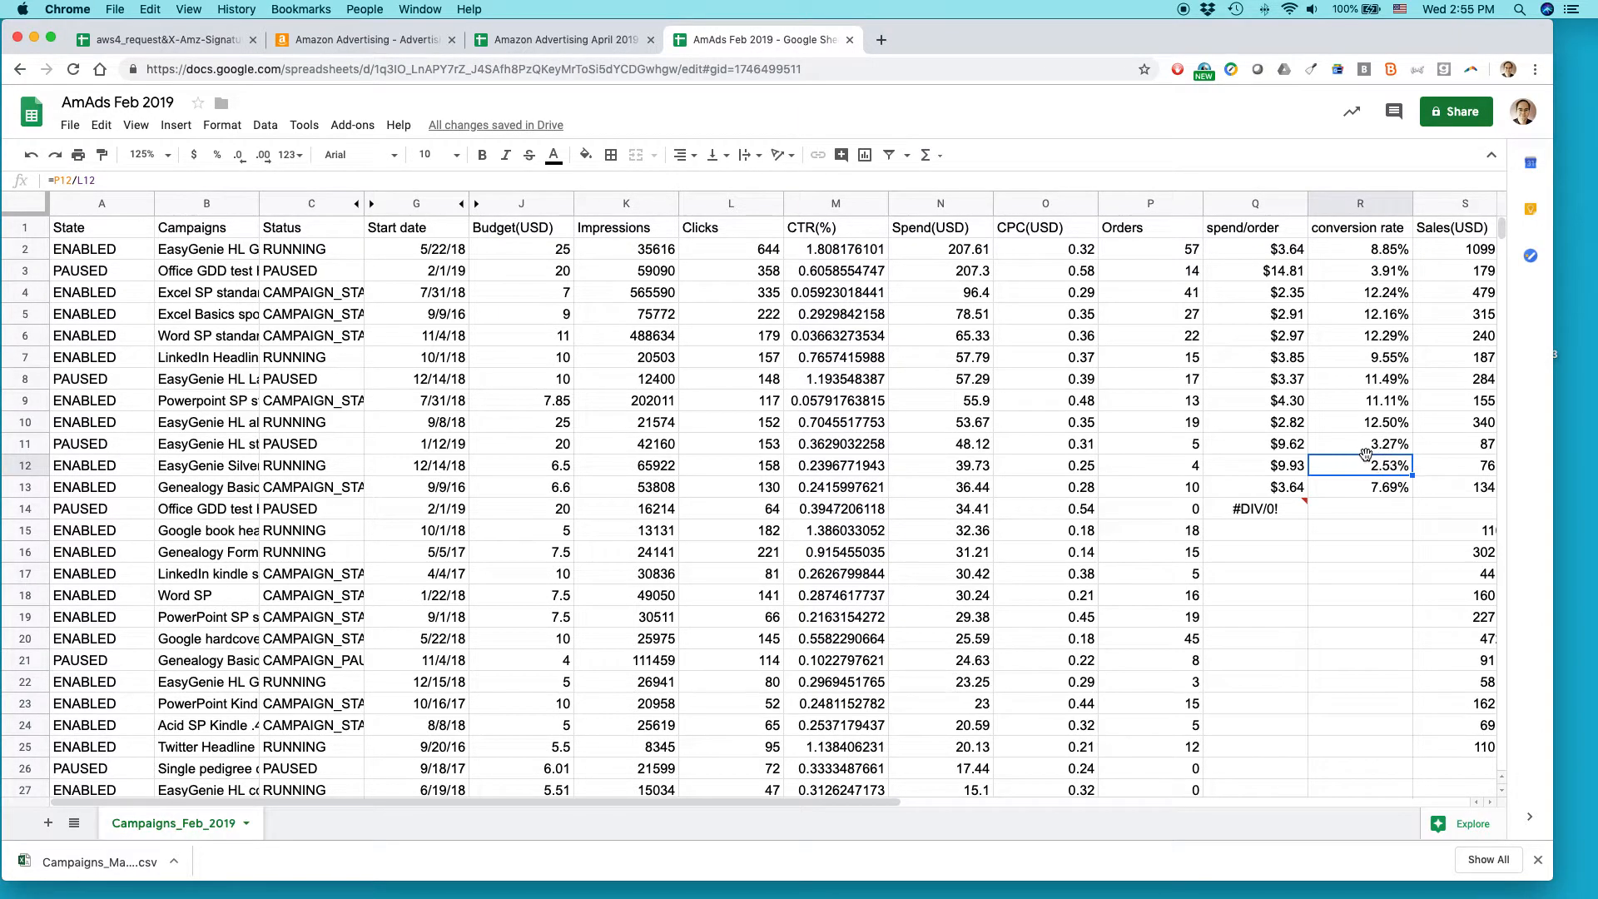
pyautogui.click(1246, 205)
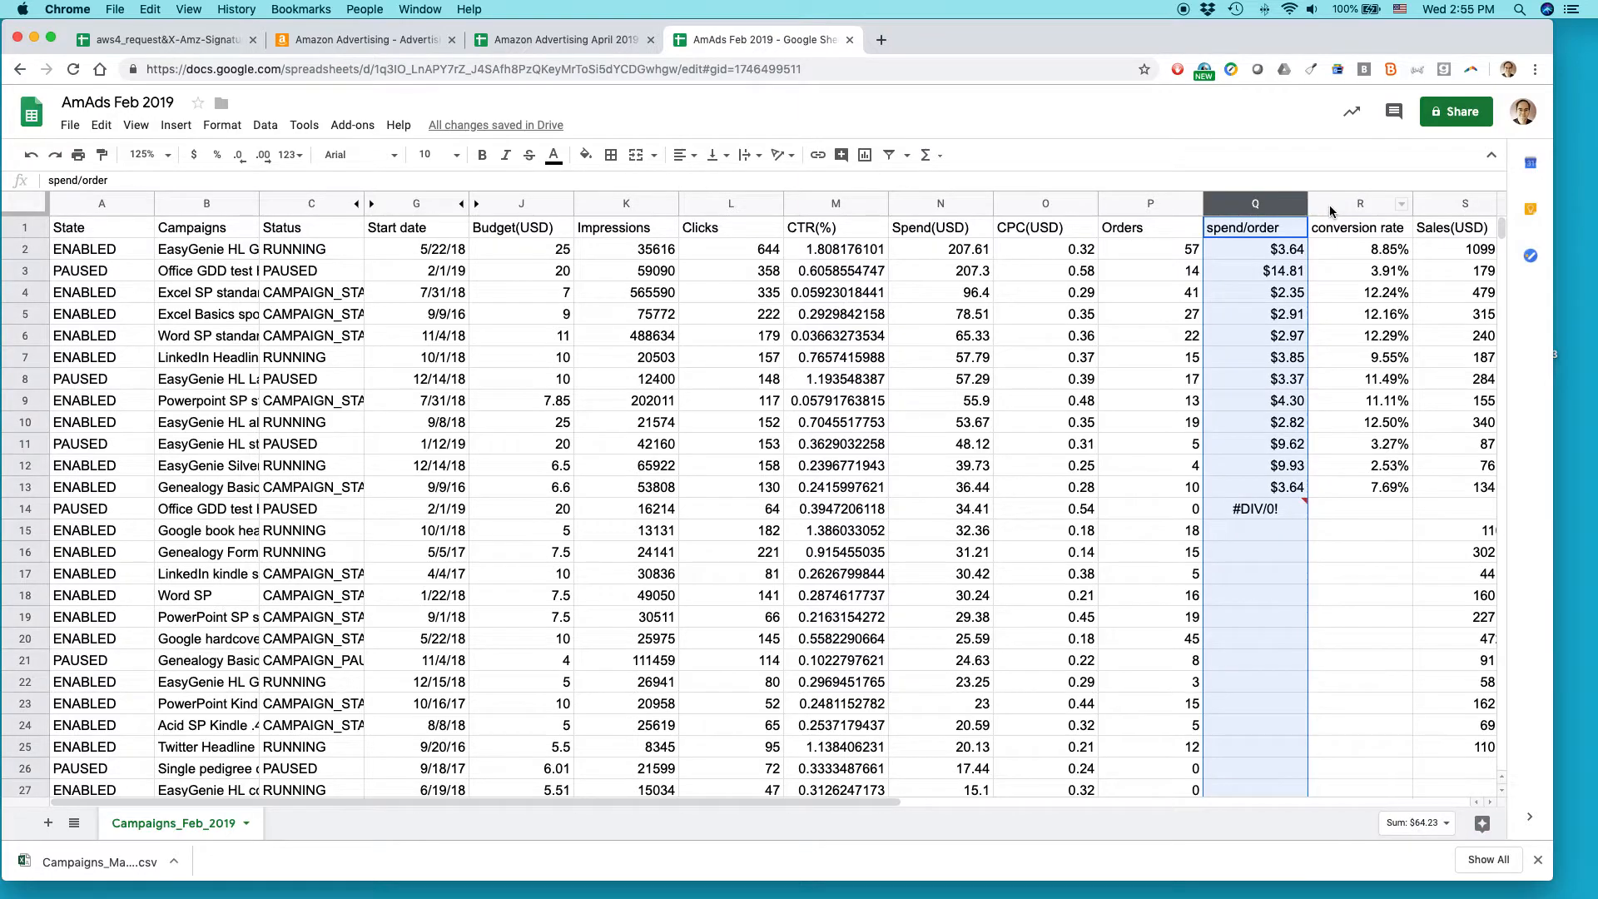
pyautogui.keyDown('shift'); pyautogui.click(1329, 206); pyautogui.keyUp('shift')
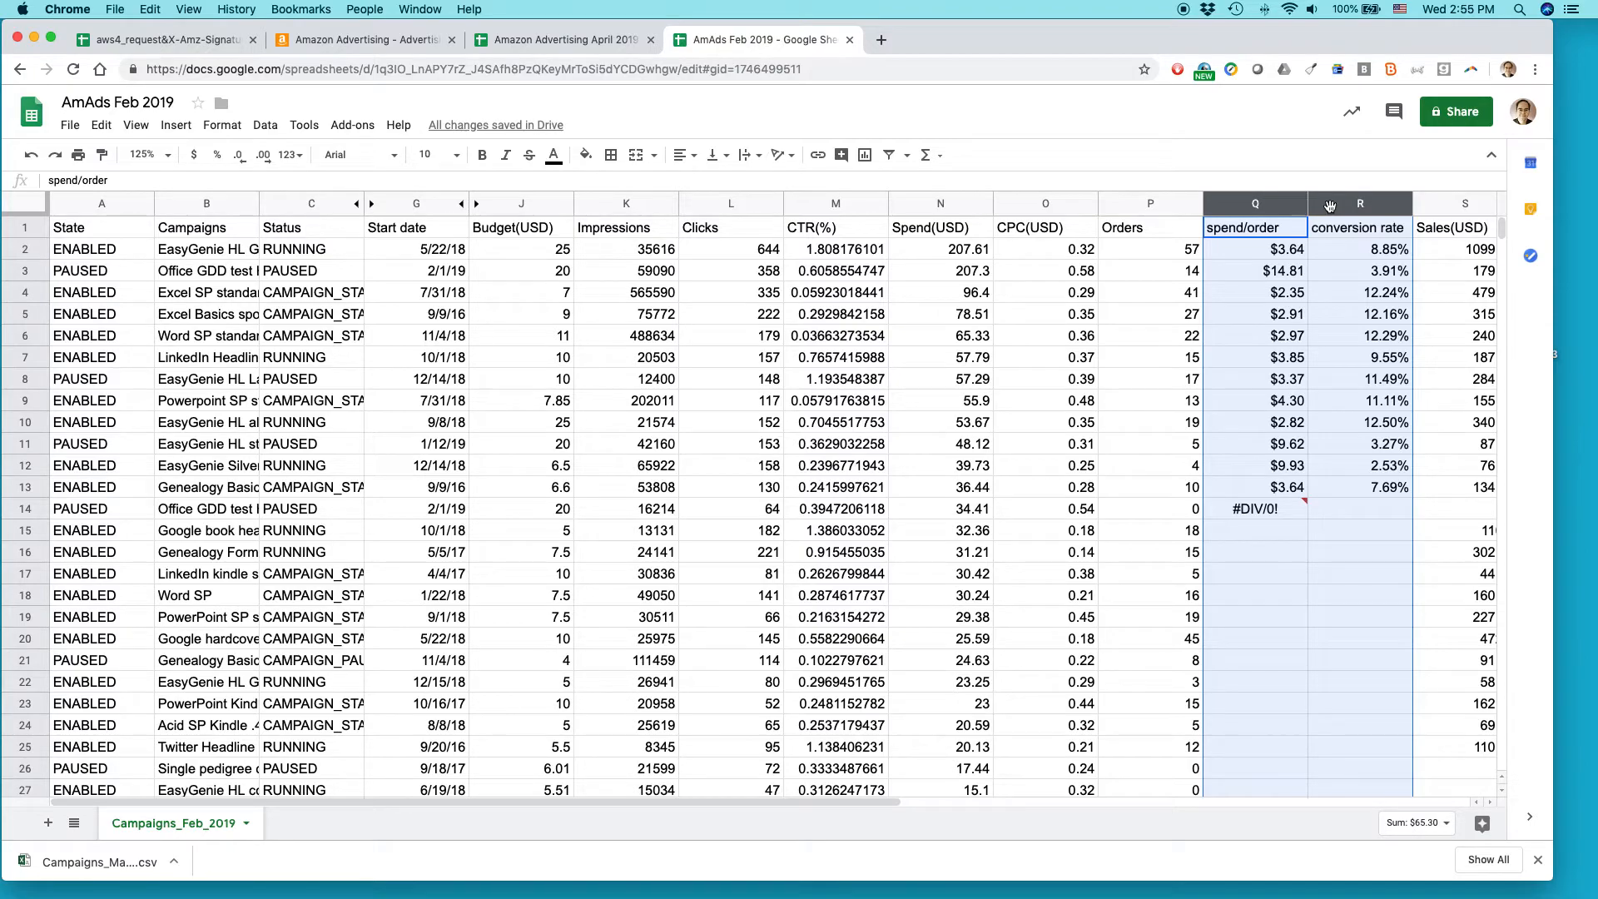
# - Switch away from the spreadsheet to the Preview app
pyautogui.press('super+Tab')
pyautogui.press('super+Tab')
pyautogui.press('super+Tab')
pyautogui.press('super+Tab')
pyautogui.press('super+Tab')
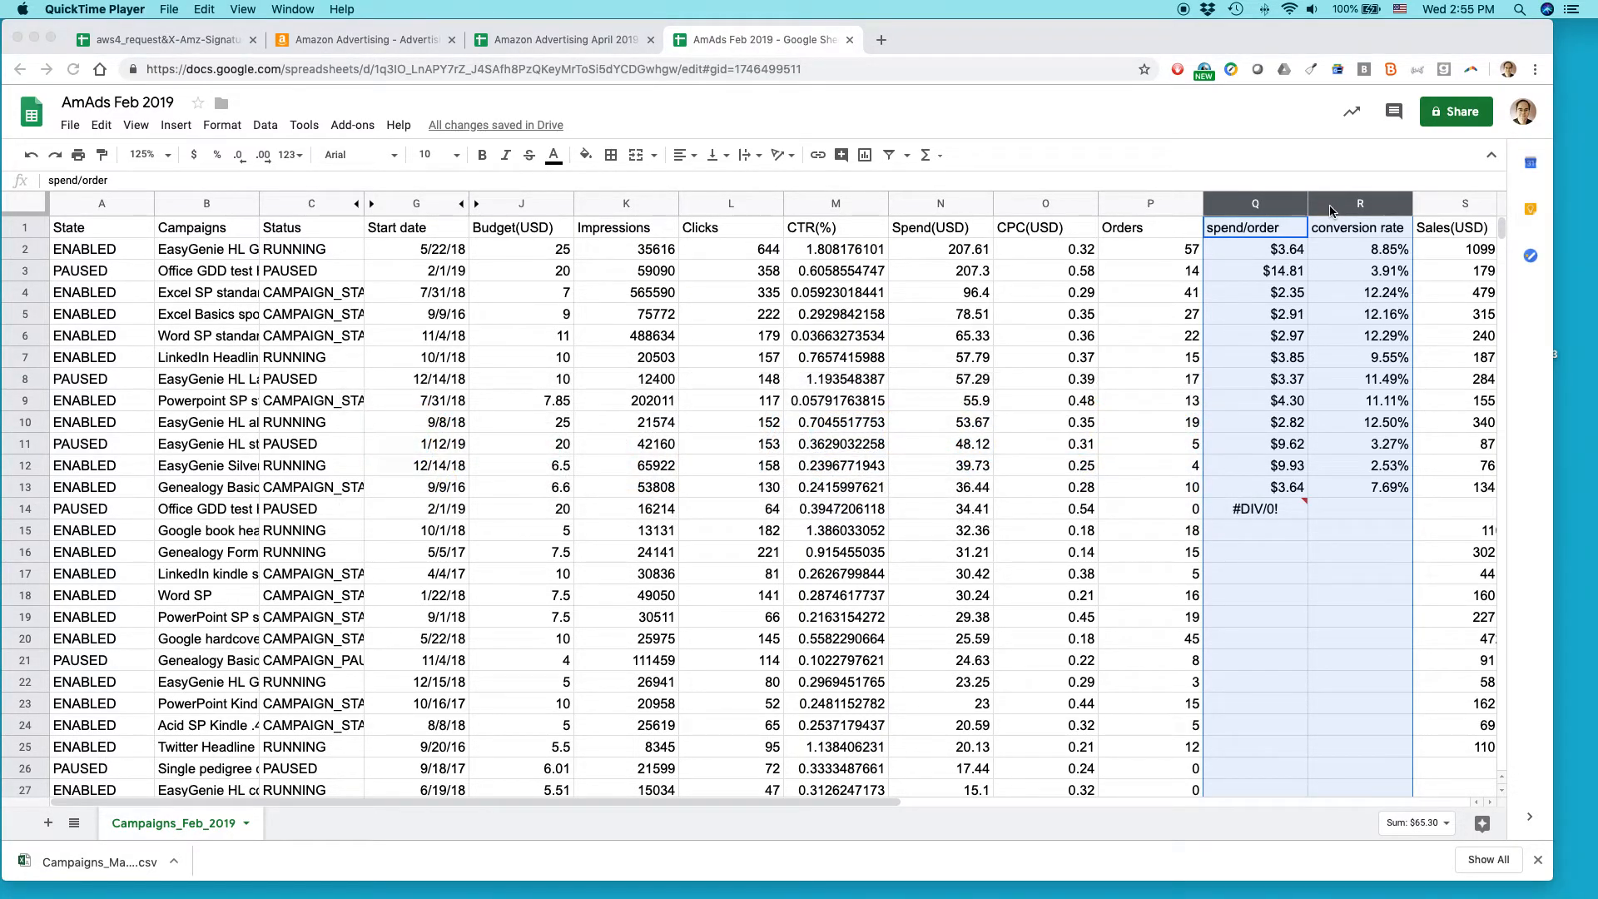
pyautogui.press('super+Tab')
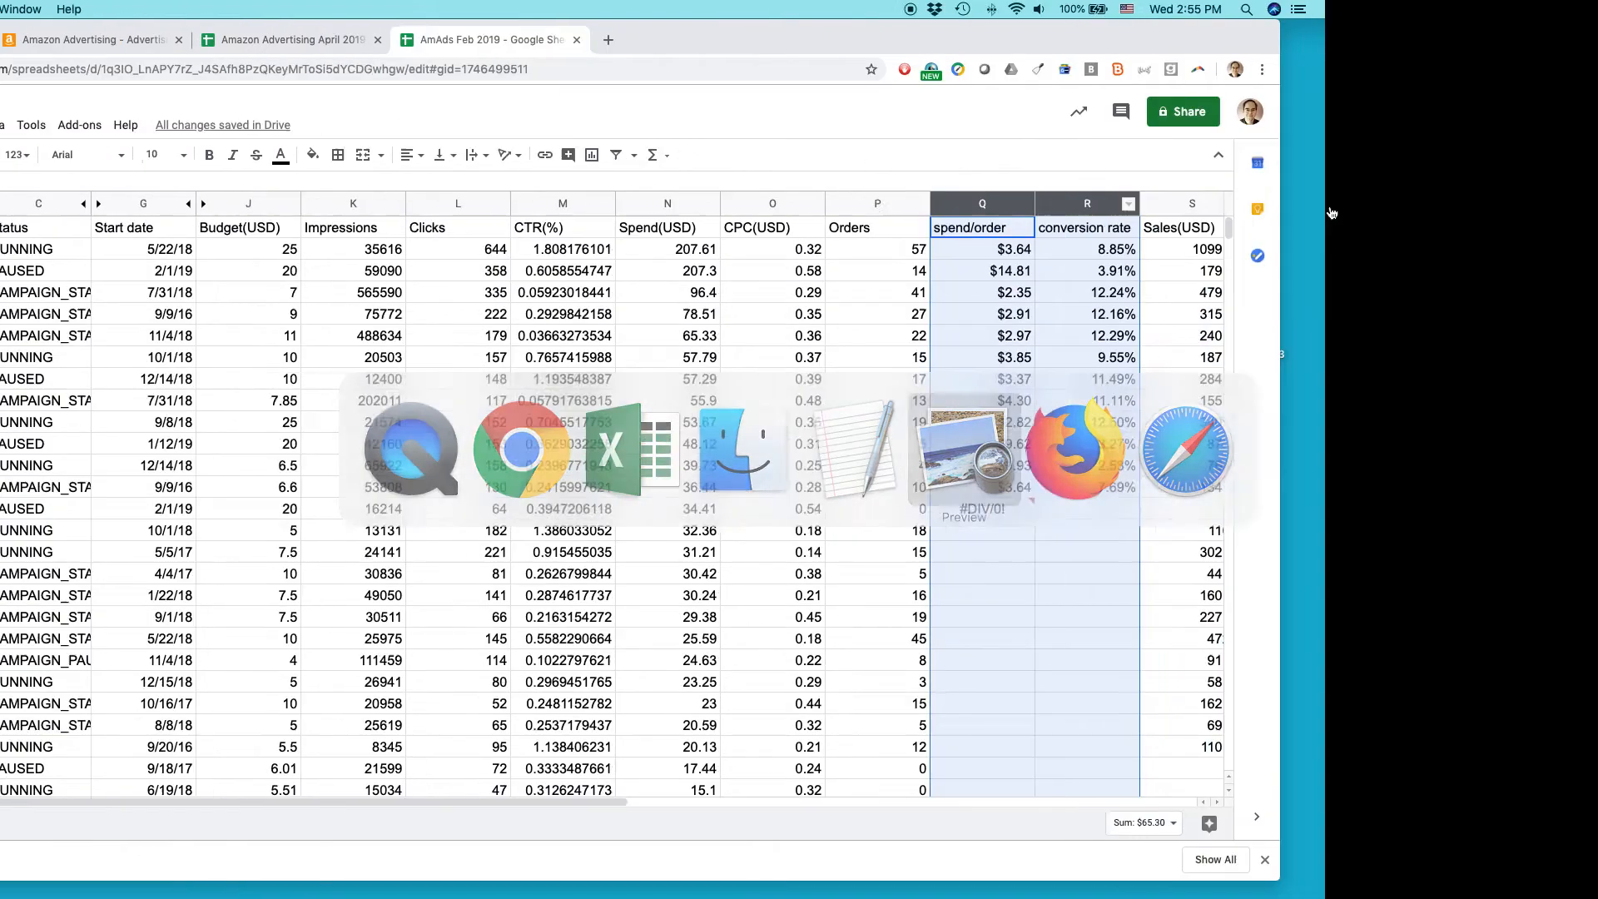